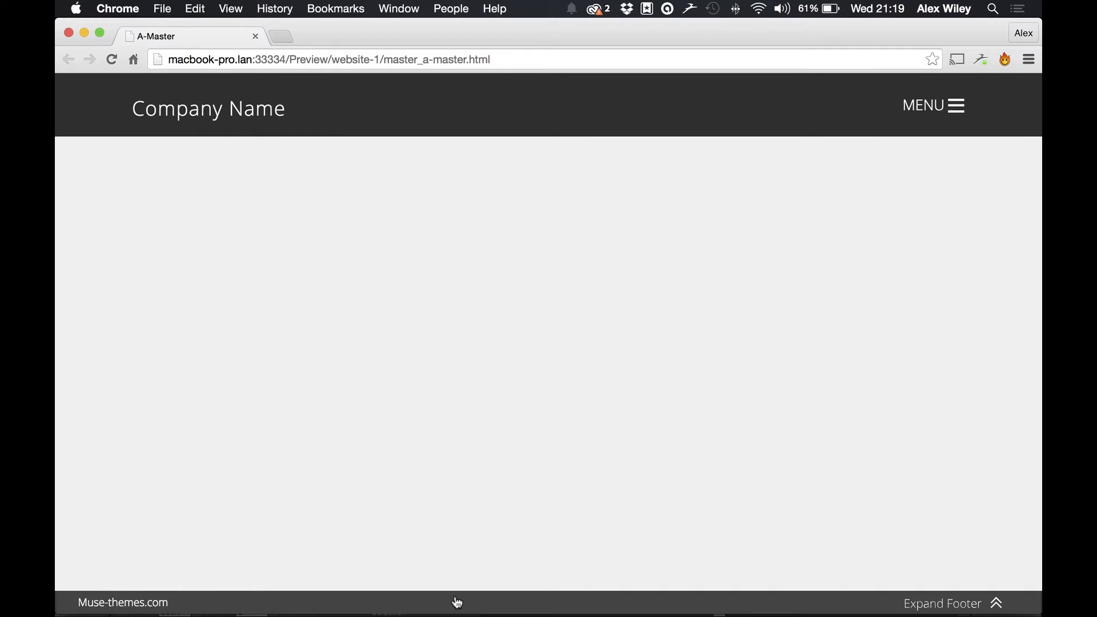
- Expand and collapse the footer in the browser preview to examine how it behaves
left_click(457, 603)
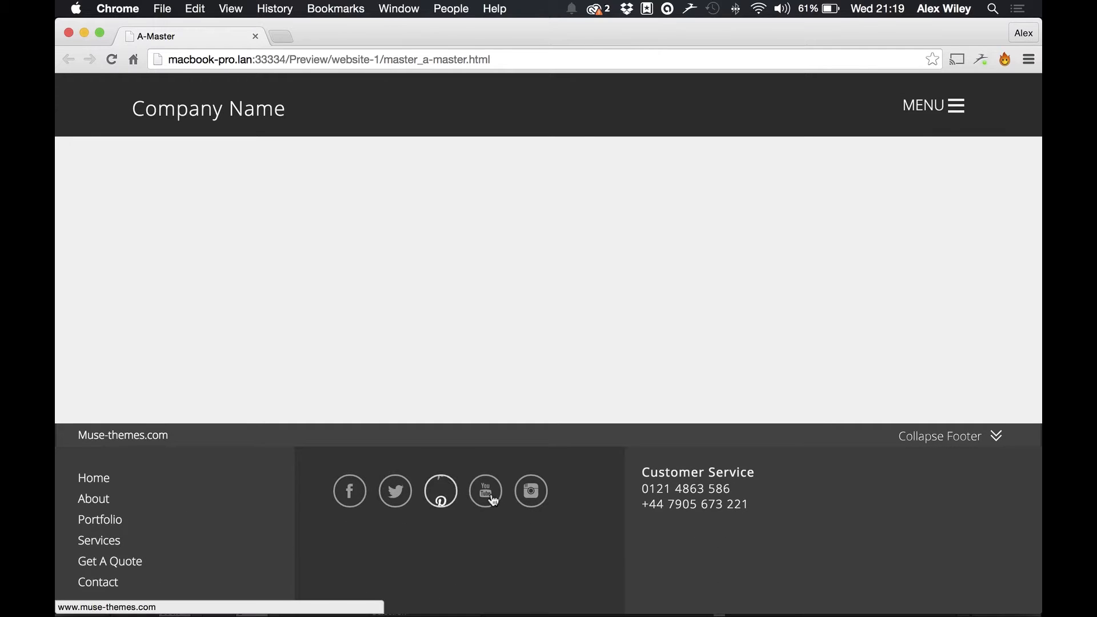
left_click(529, 438)
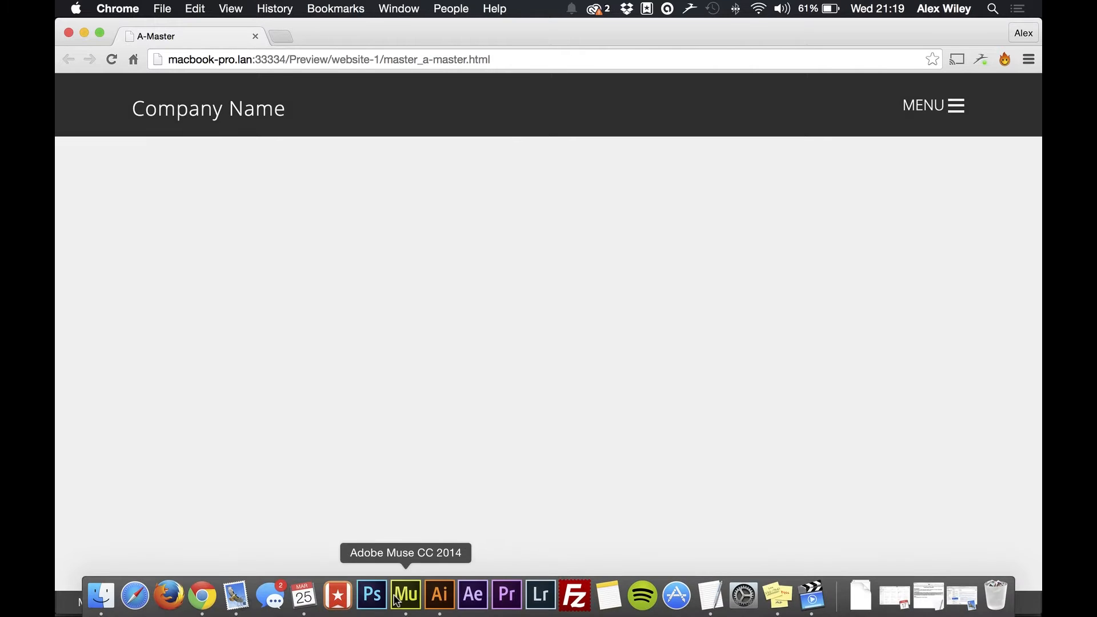
- Switch to Adobe Muse and open the A-Master page for design at 75% zoom
left_click(404, 596)
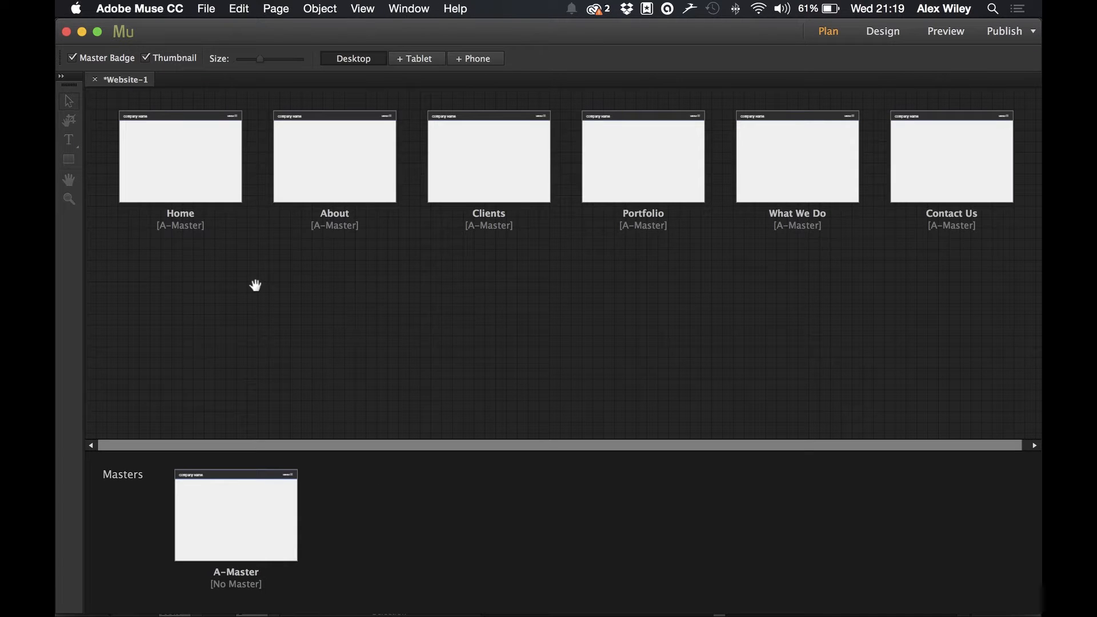
double_click(229, 506)
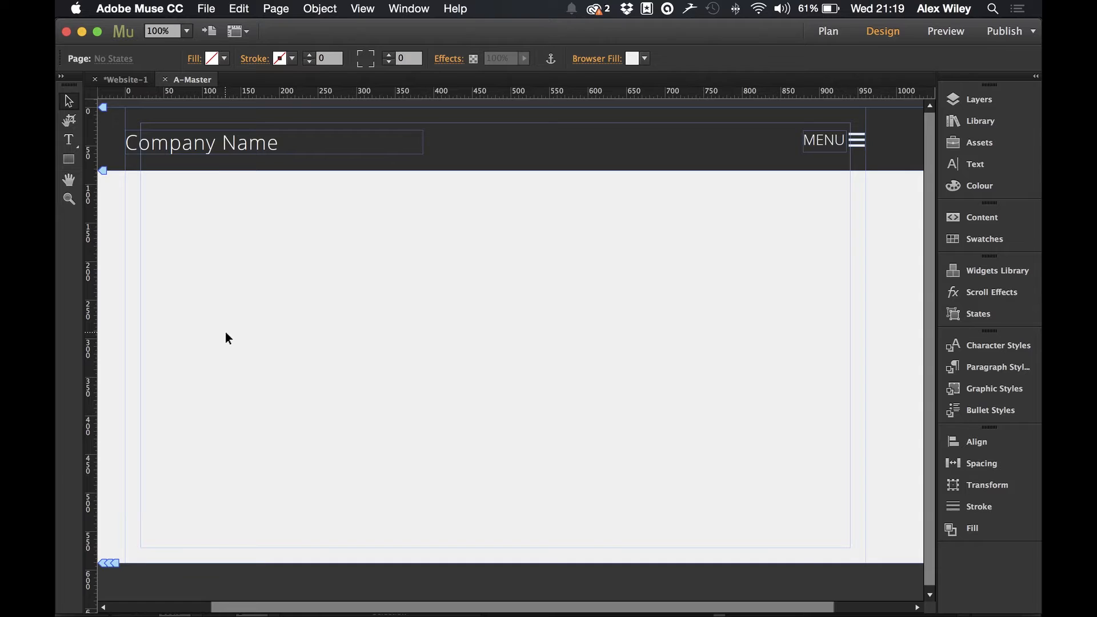
key("super+minus")
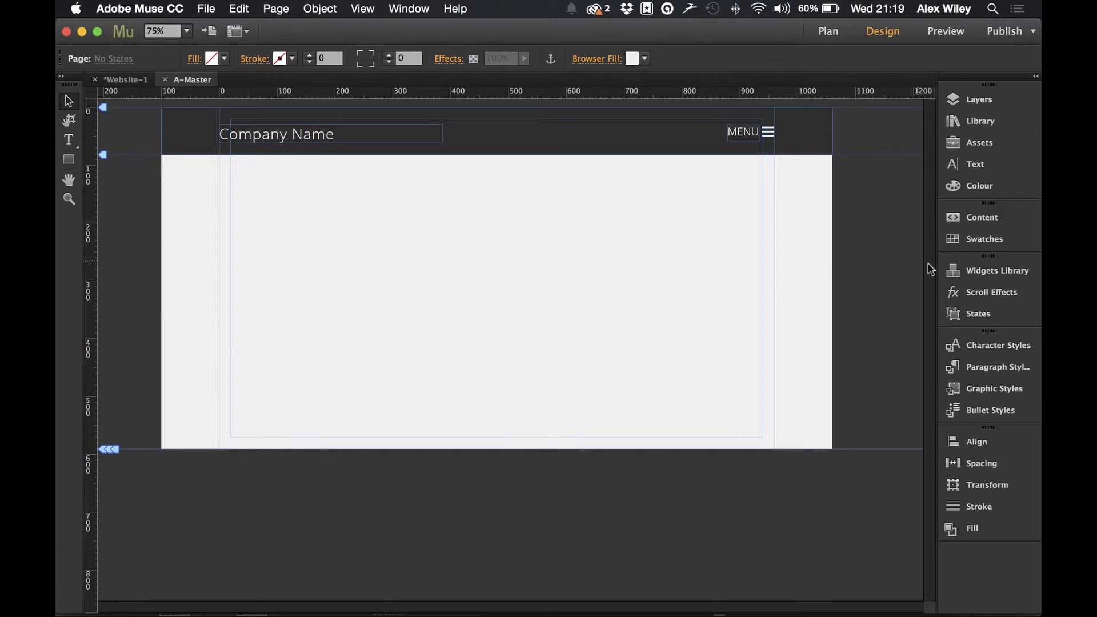
- Place an Accordion panel widget below the header and widen it to about 642 px
left_click(974, 276)
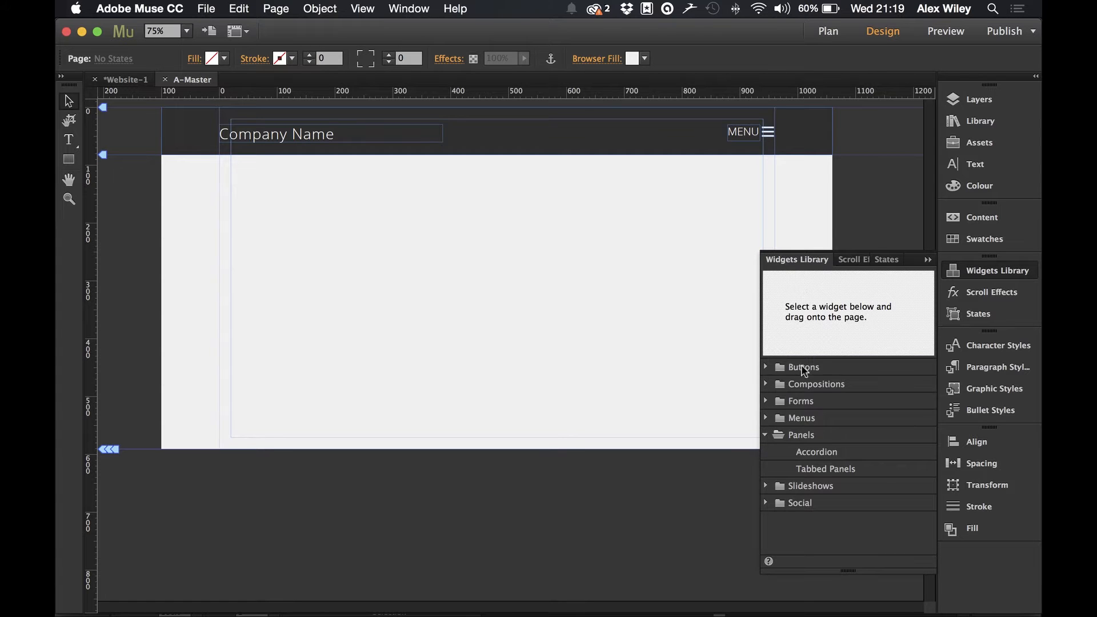
left_click(829, 454)
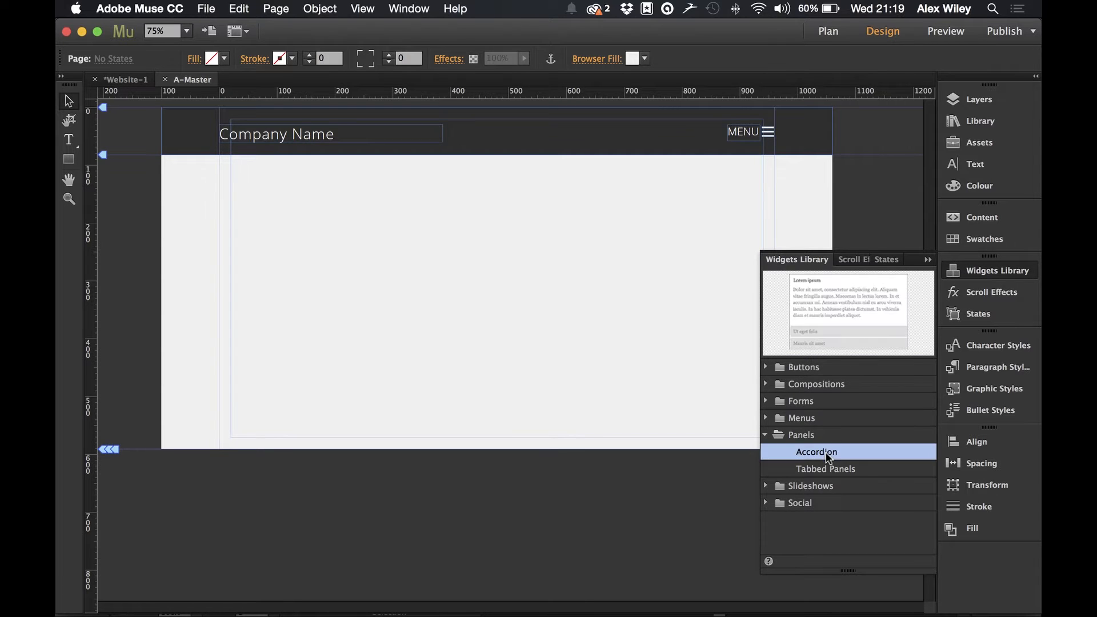
left_click_drag(835, 451, 259, 186)
left_click(971, 271)
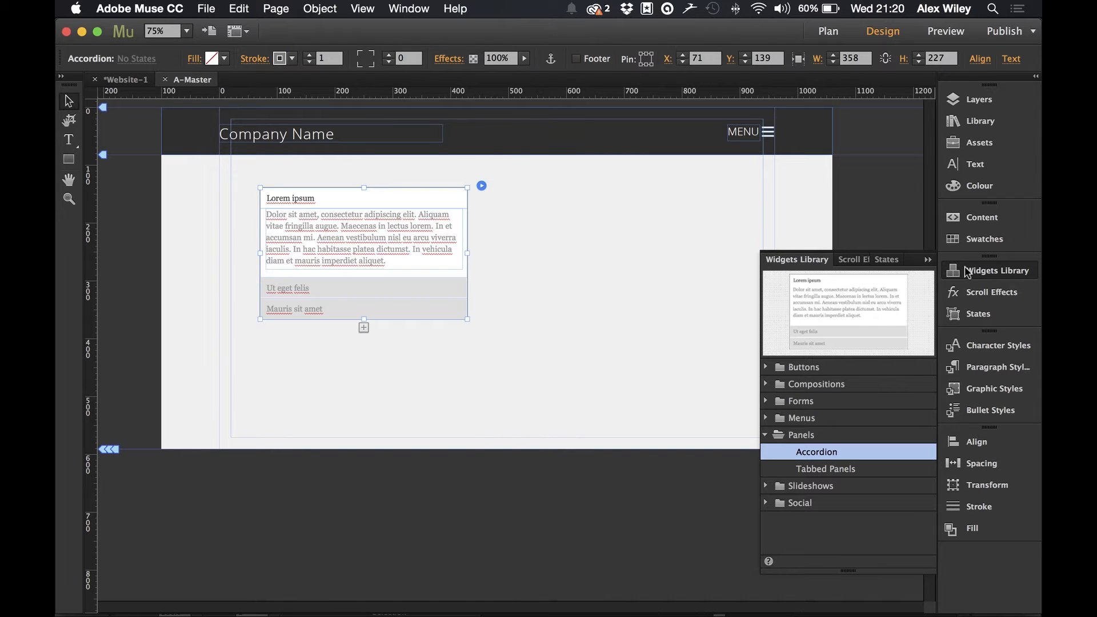
left_click_drag(467, 253, 631, 253)
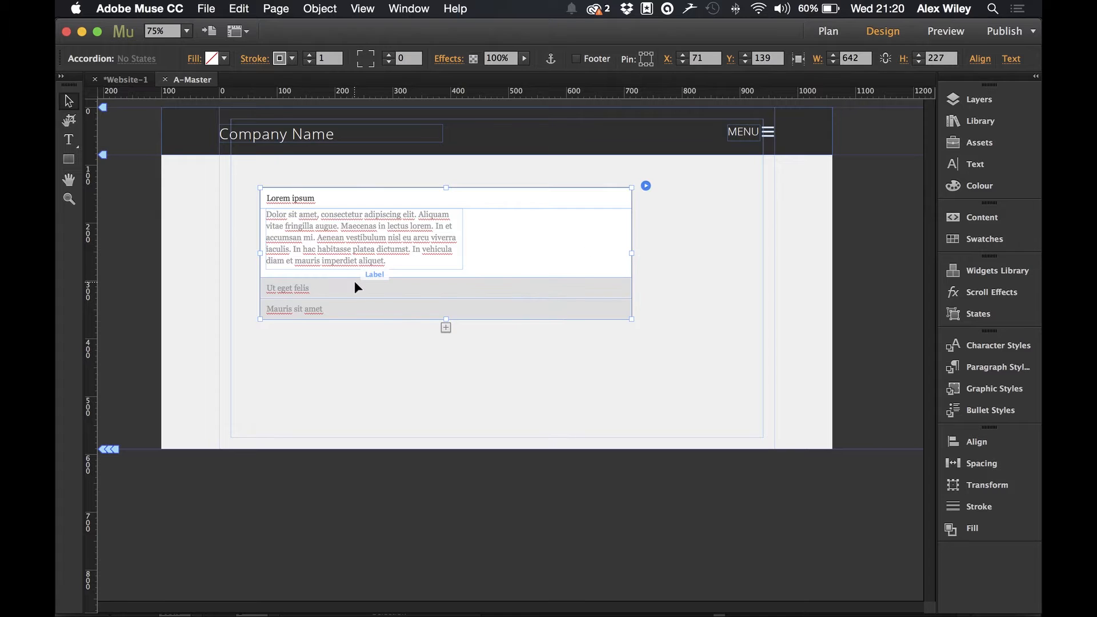
- Clear the accordion's widget contents and all of its styling
right_click(520, 225)
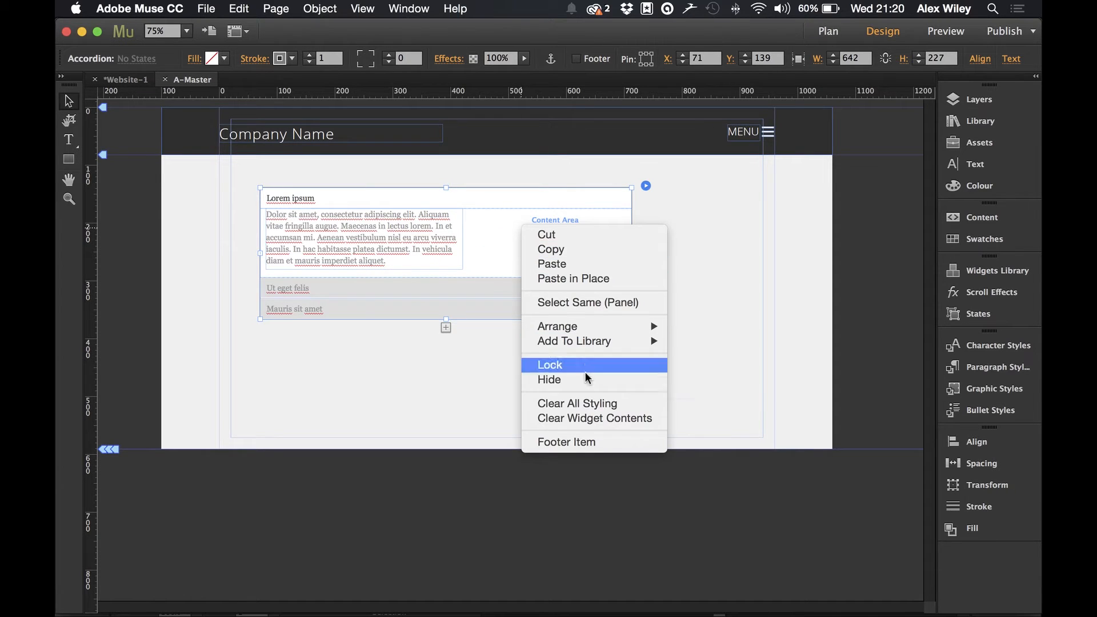
left_click(592, 417)
right_click(506, 217)
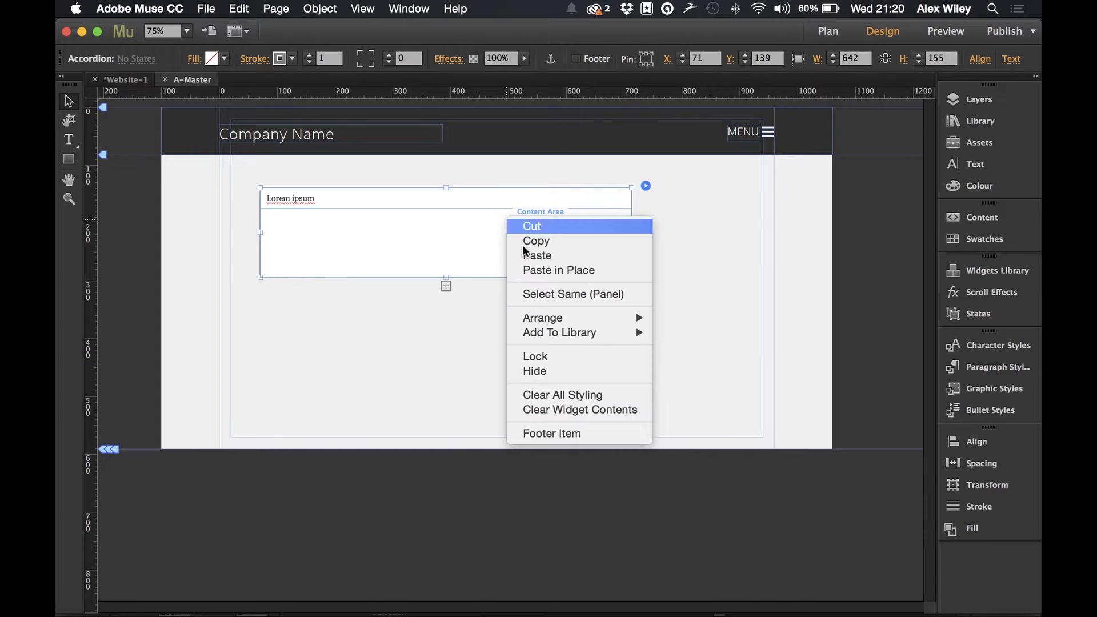
left_click(591, 393)
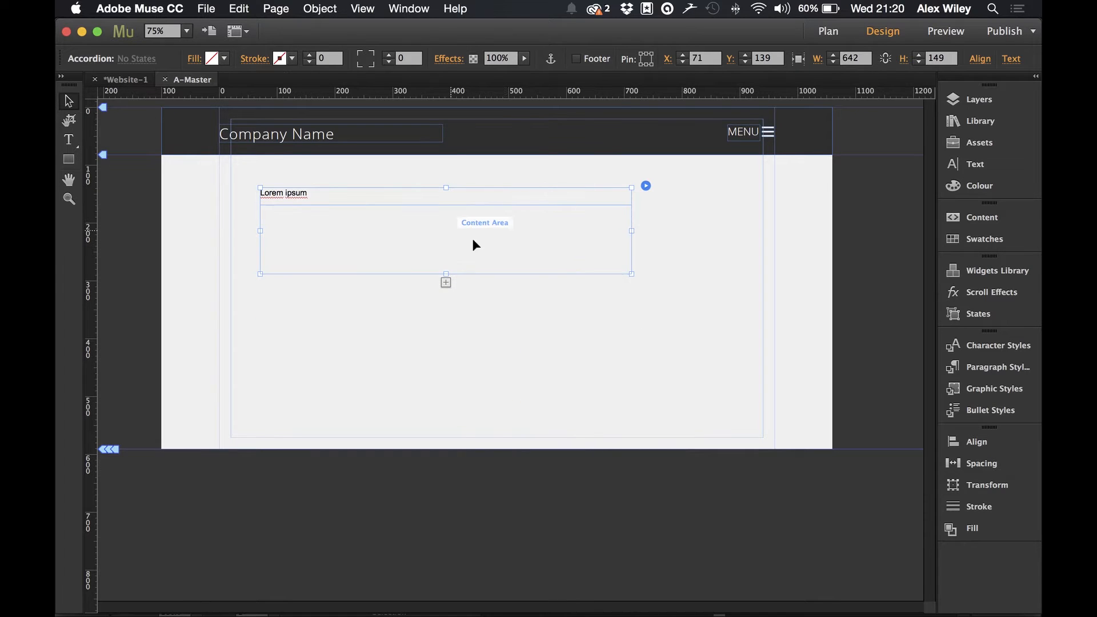
left_click(571, 307)
- Stretch the accordion across the full browser width and move it down to about Y 321
left_click(294, 224)
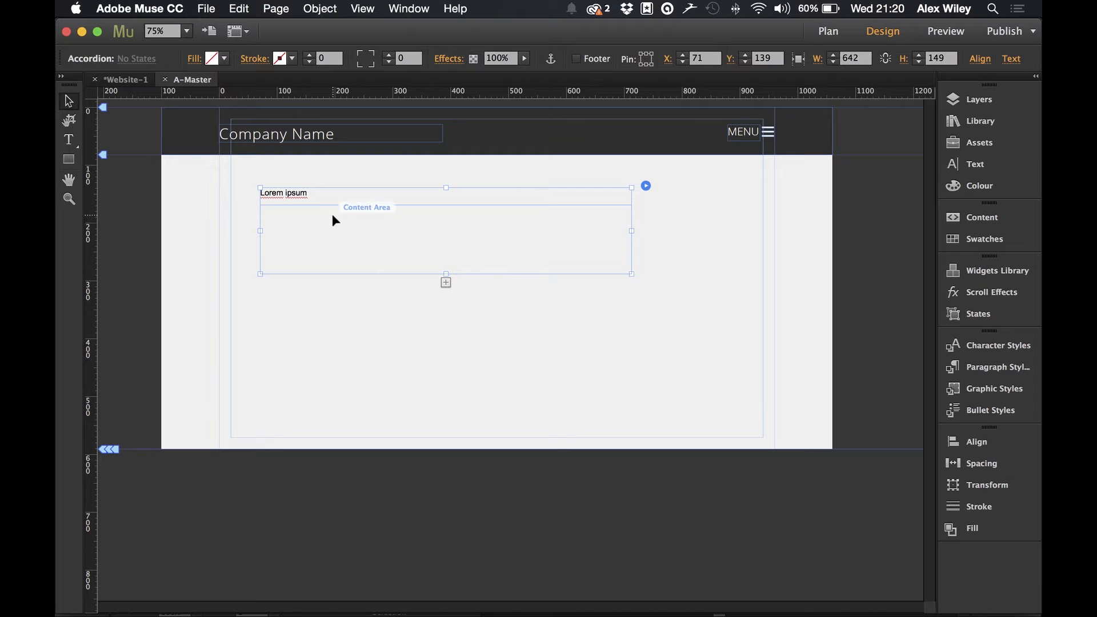
left_click_drag(293, 237, 171, 314)
left_click_drag(658, 314, 833, 314)
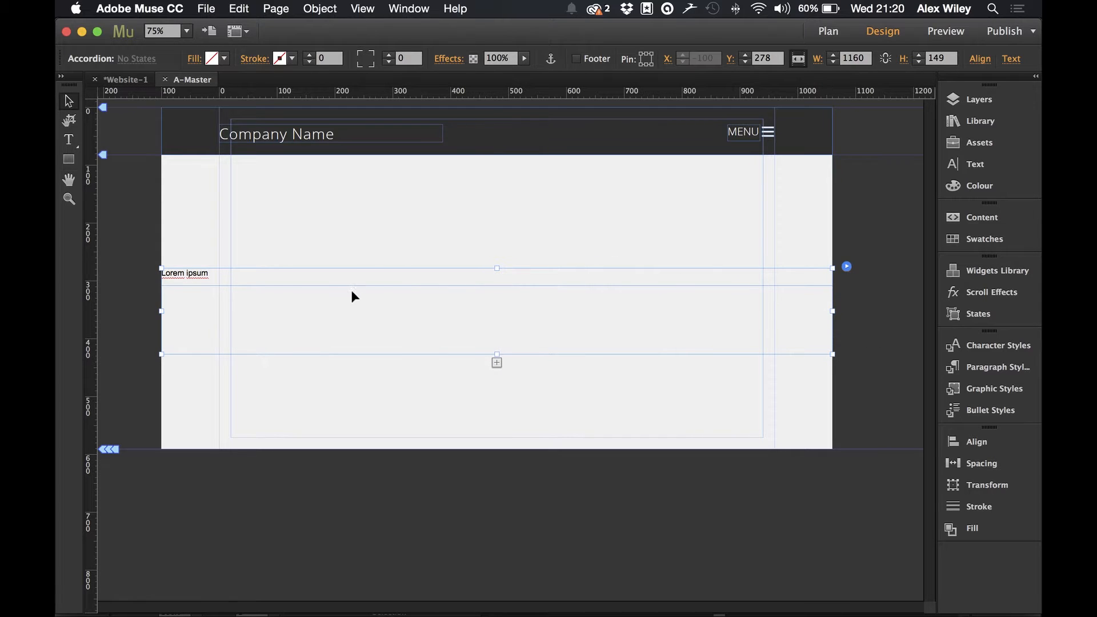
left_click_drag(350, 289, 348, 314)
left_click(340, 260)
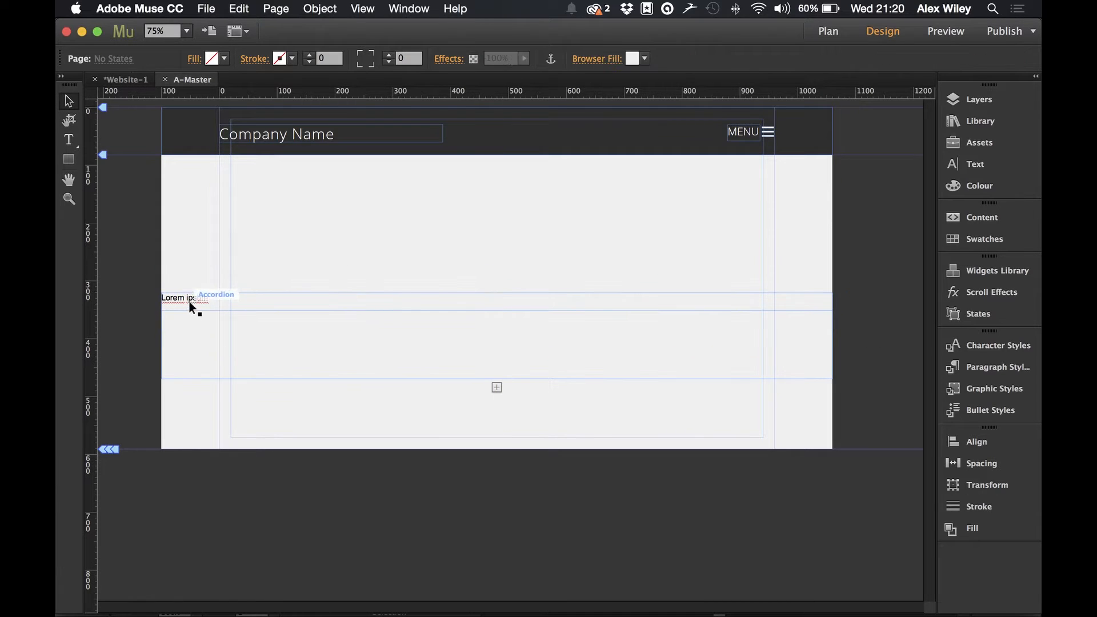
- Replace the accordion label's placeholder text with "Muse-themes.com"
left_click(197, 301)
double_click(195, 300)
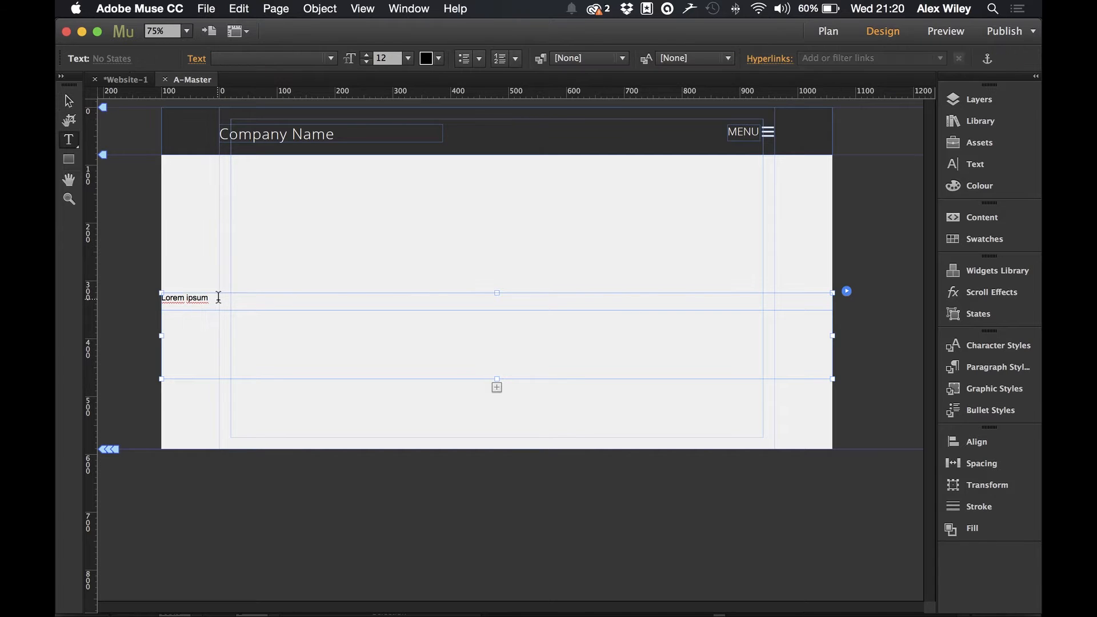
left_click_drag(216, 298, 161, 298)
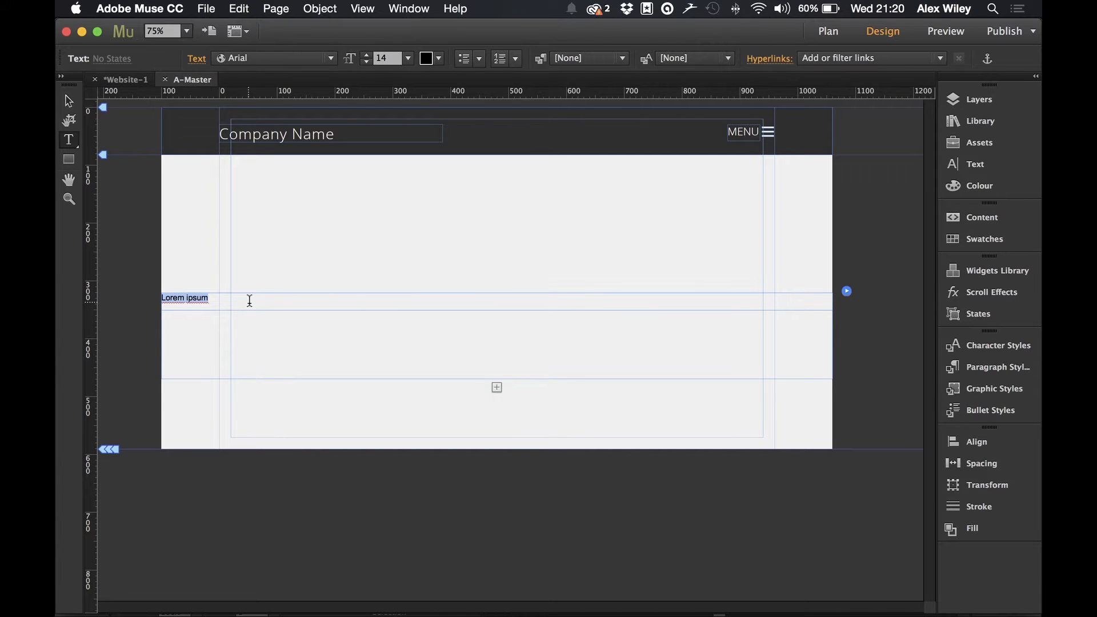
type("Muse-theme")
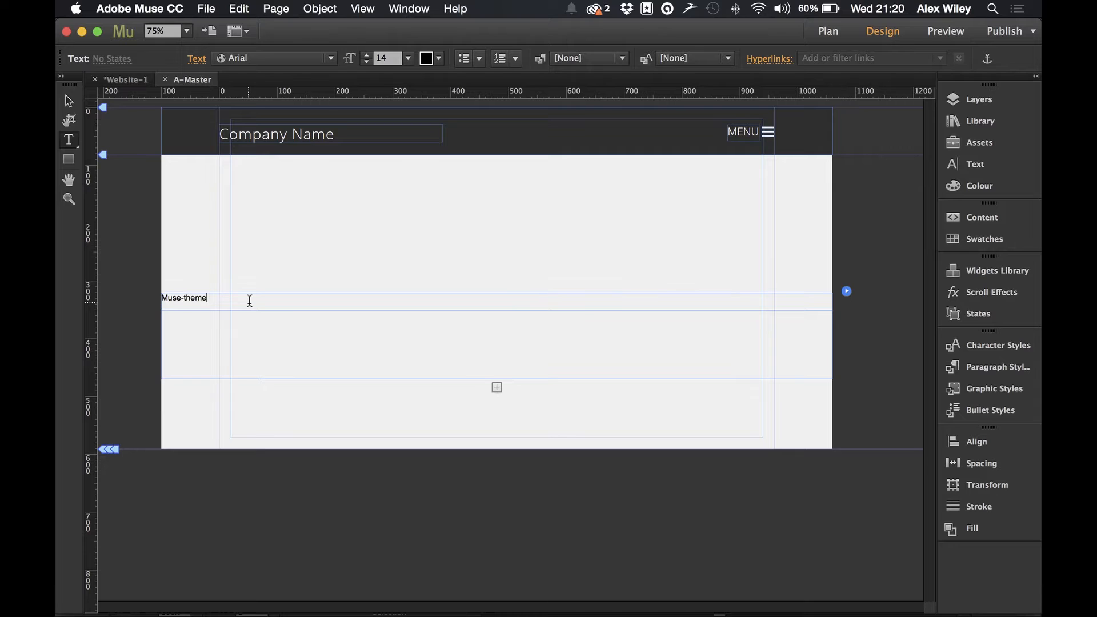
type("s.com")
- Give the label text a left margin of 30 and a space before of 5
key("super+a")
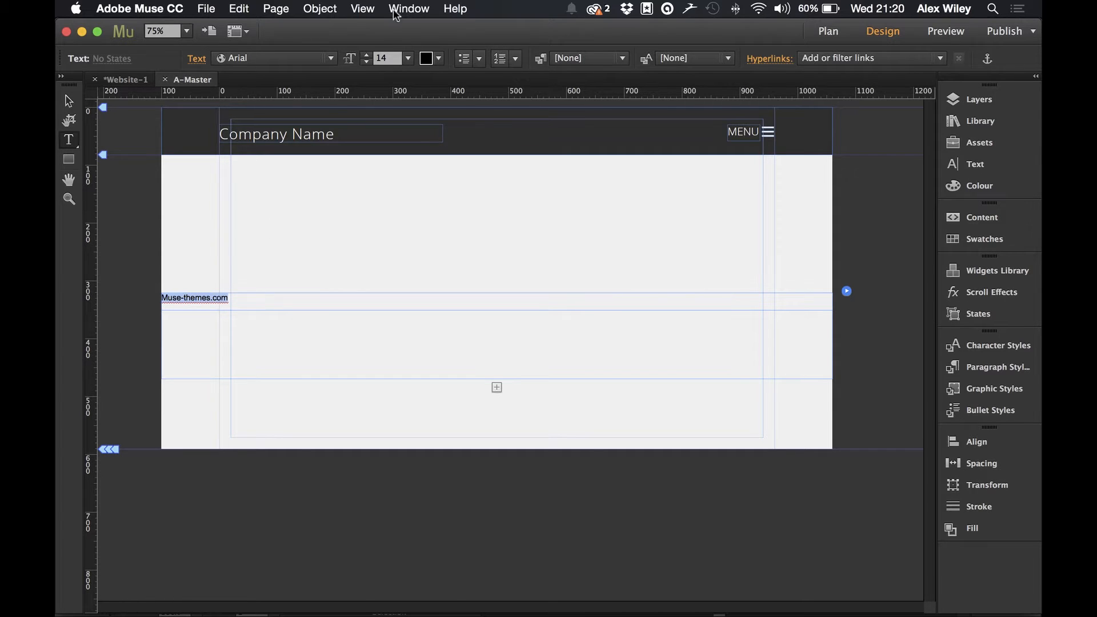
left_click(196, 59)
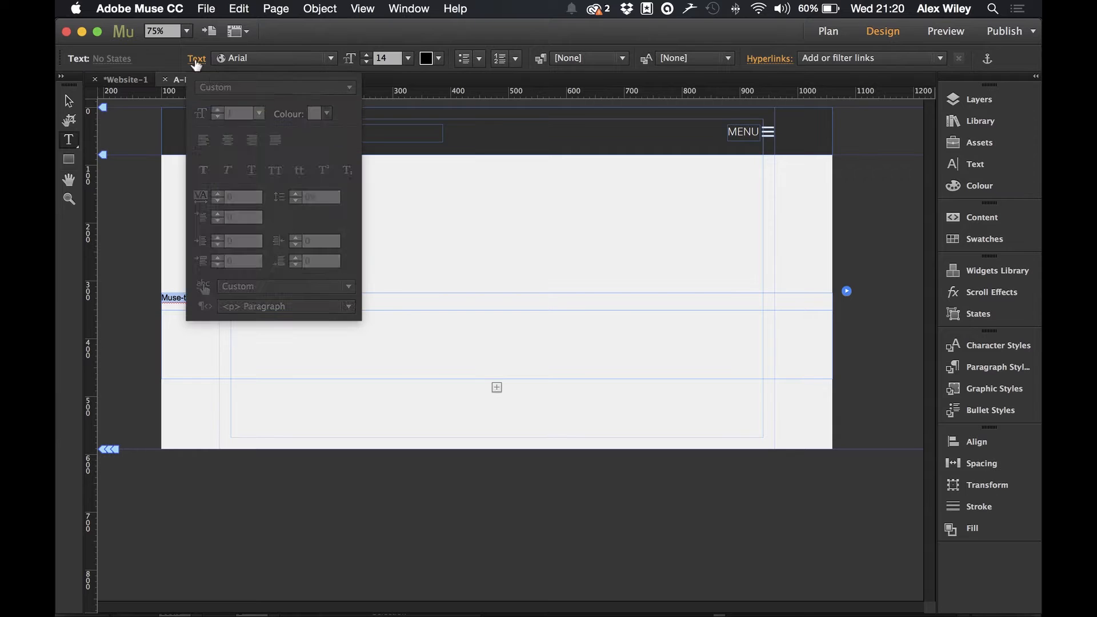
triple_click(219, 239)
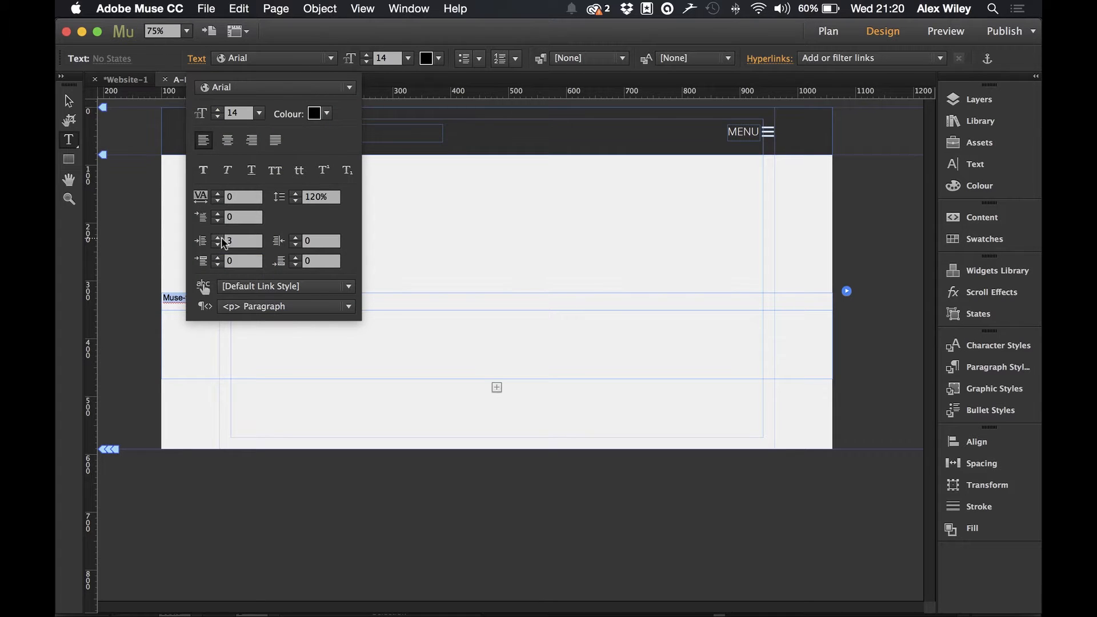
type("0")
key("Return")
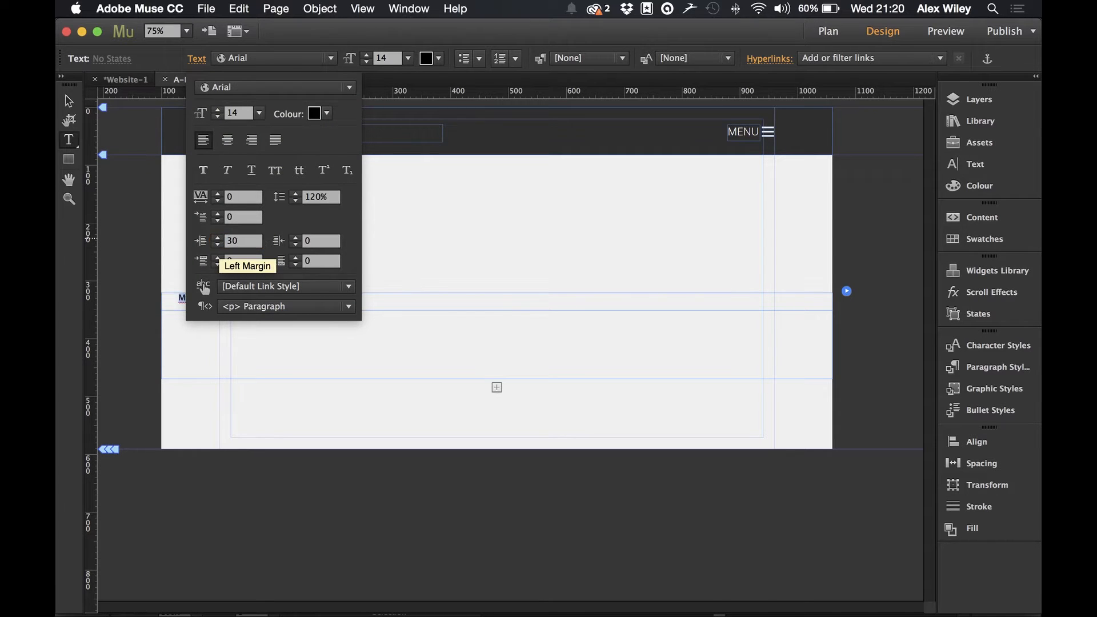
triple_click(226, 259)
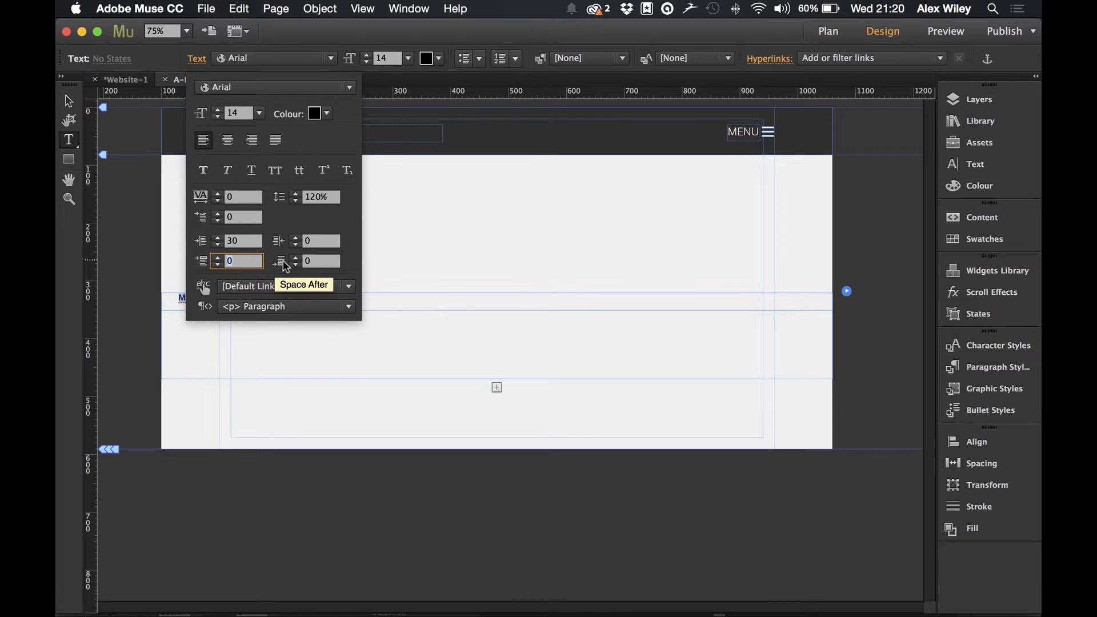
type("5")
key("Return")
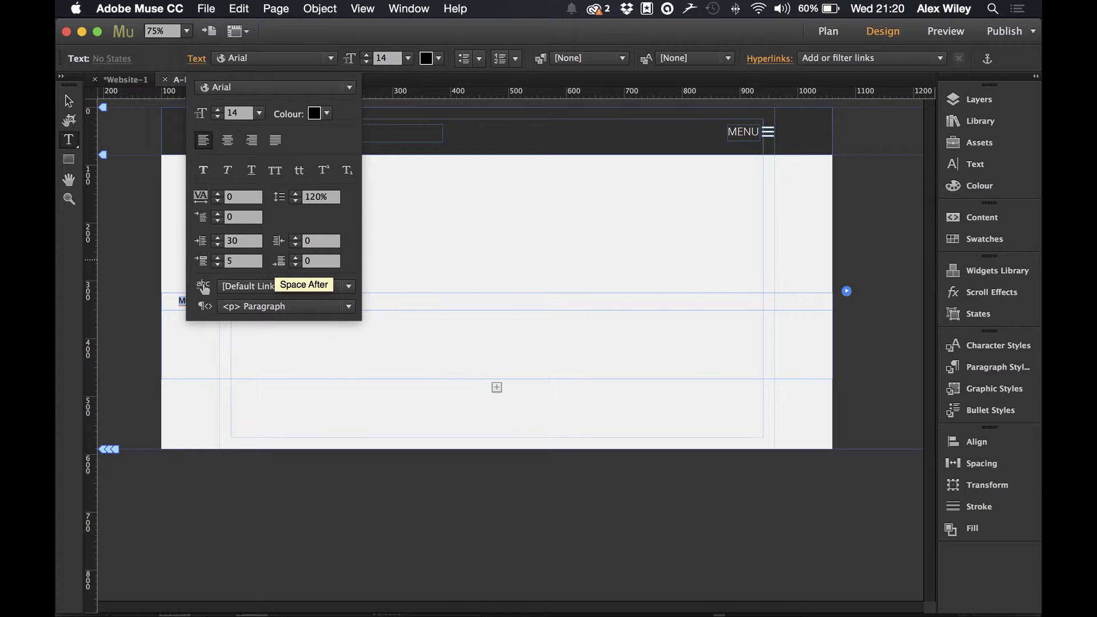
- Change the label text's font to Open Sans Light and select the label container
left_click(259, 88)
type("open")
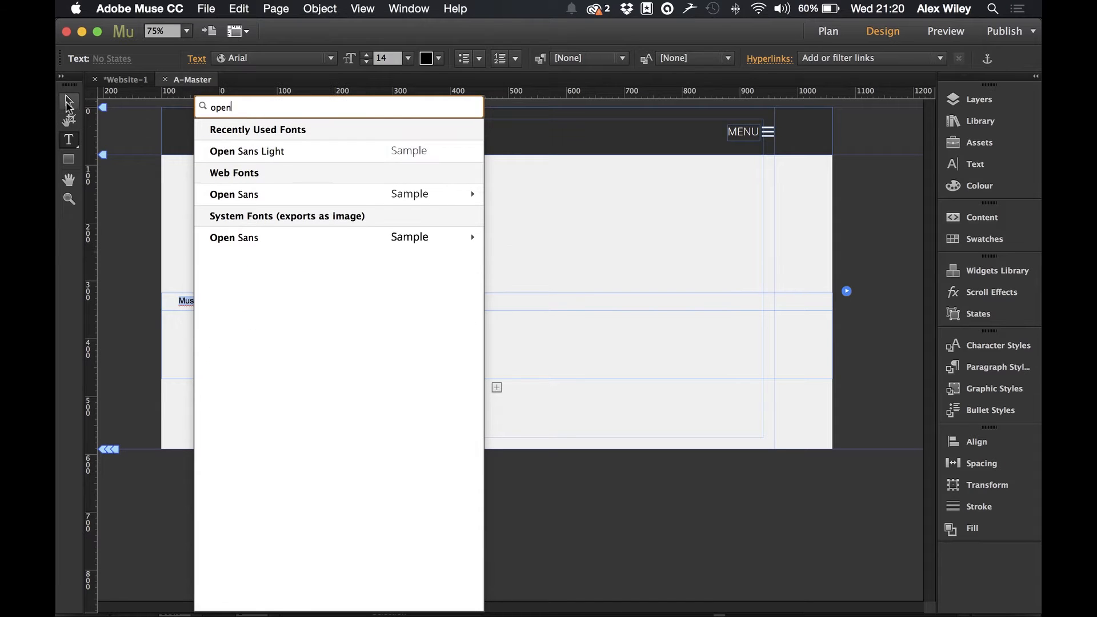
left_click(289, 158)
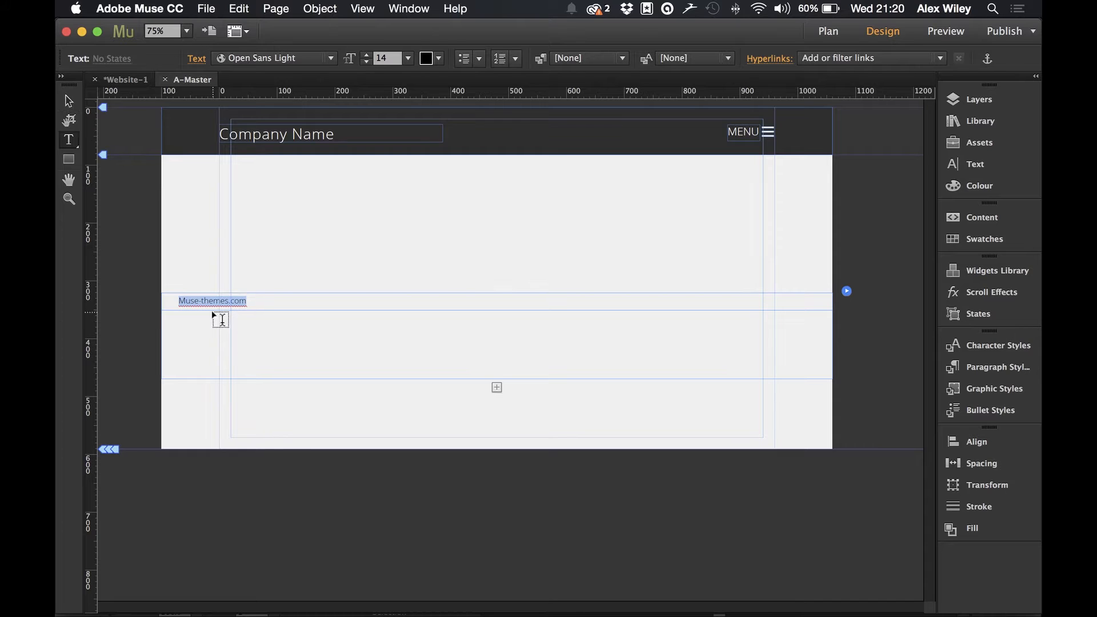
left_click(69, 104)
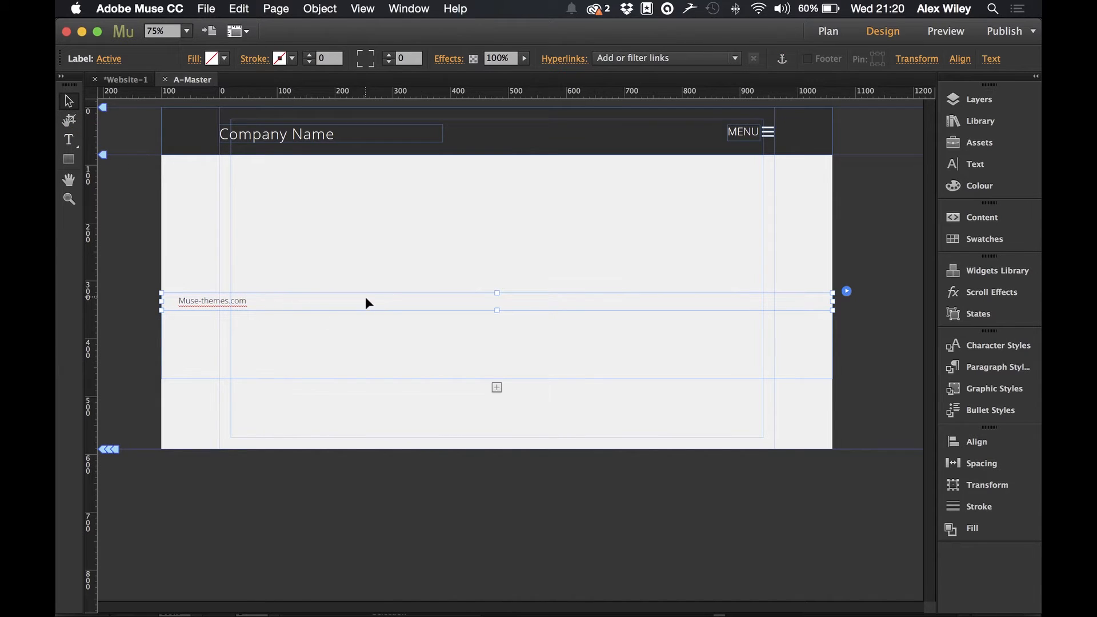
- Examine the footer bar of Collapse-01.svg in Illustrator, return to Muse and check the accordion label's dimensions
left_click(202, 595)
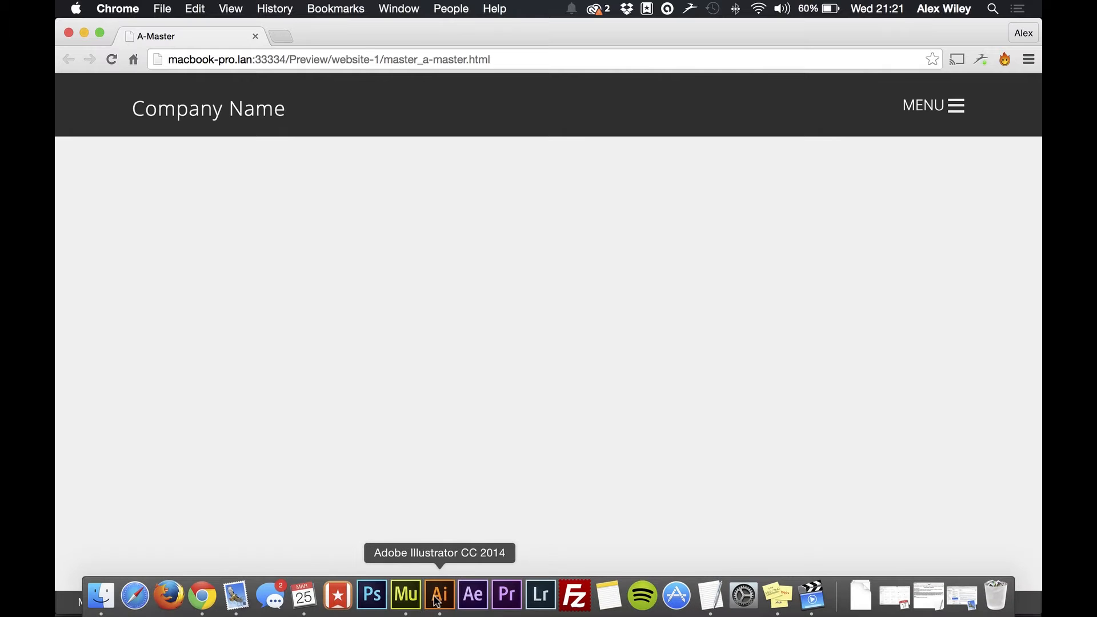
left_click(437, 597)
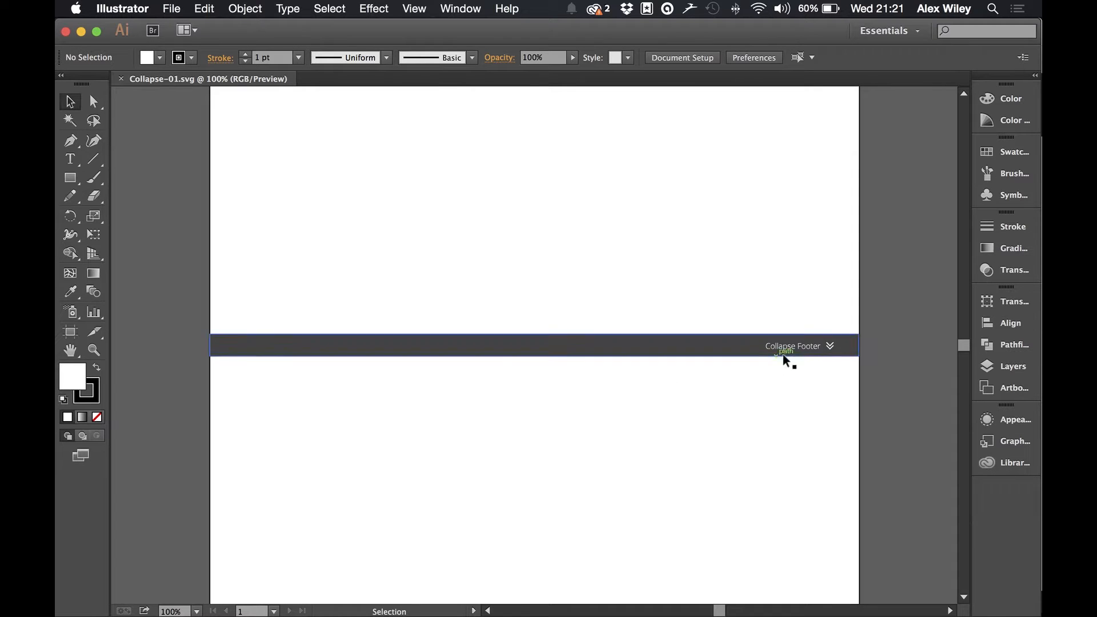
left_click(684, 352)
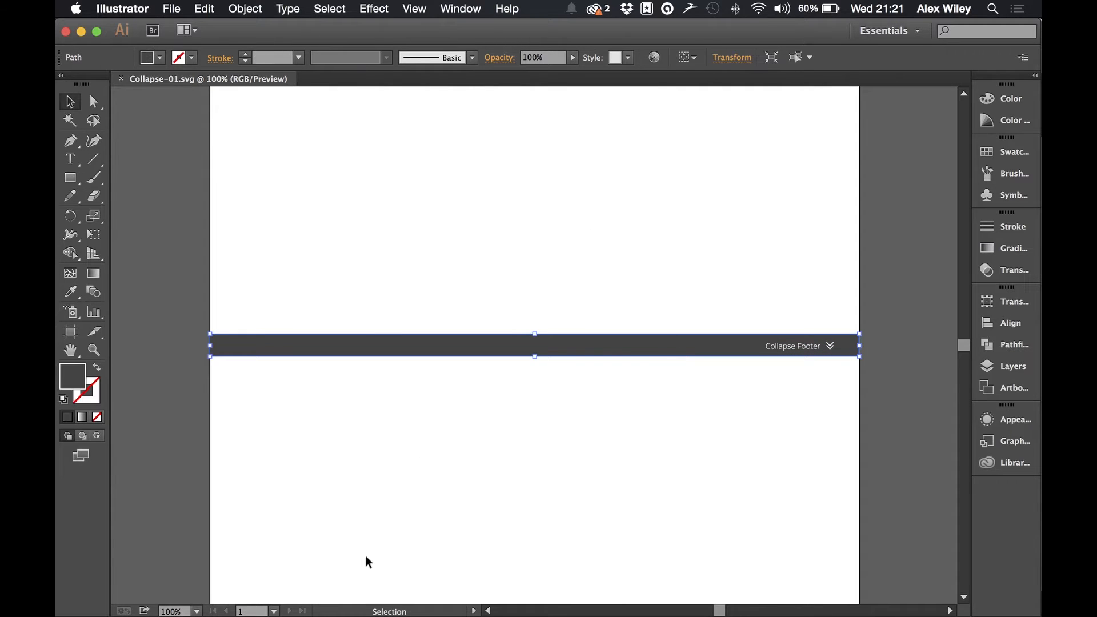
left_click(404, 595)
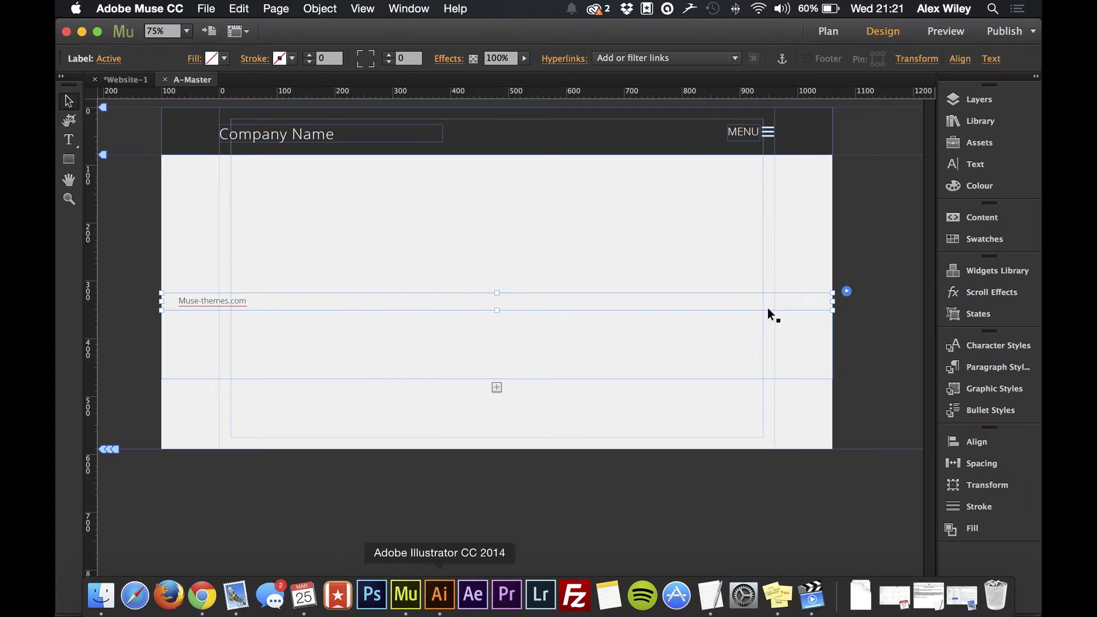
left_click(916, 60)
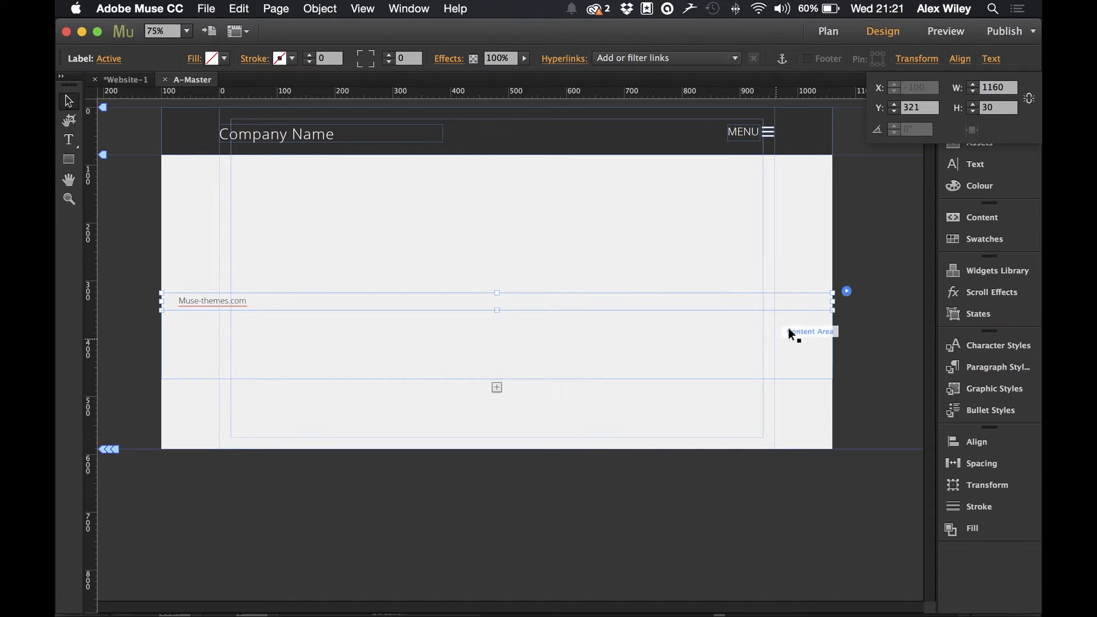
left_click(684, 294)
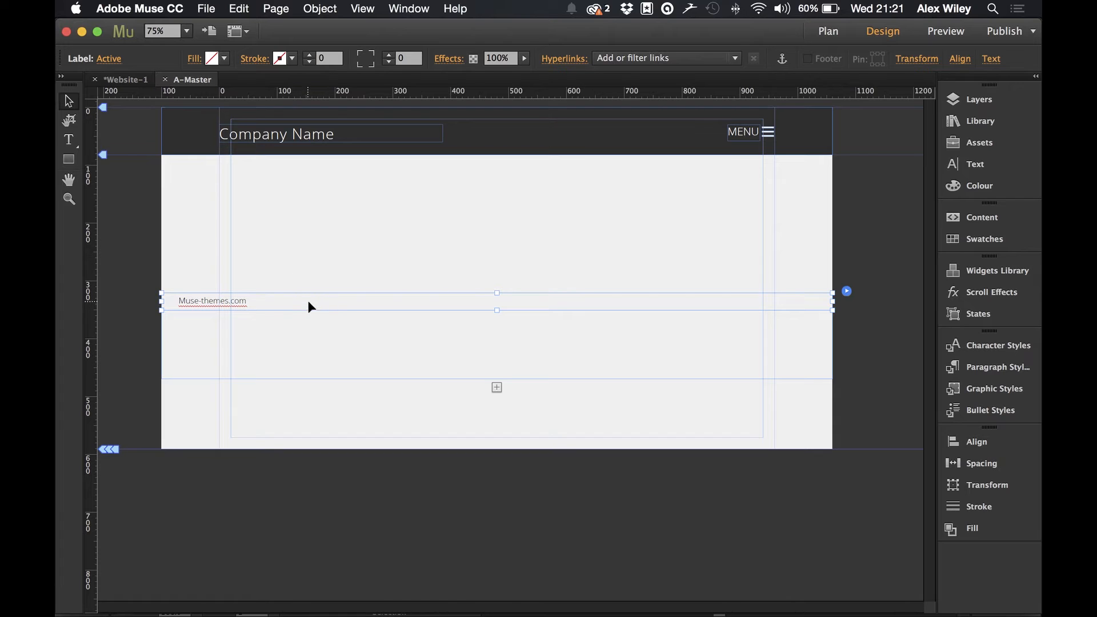
- Fill the accordion label's Normal state with the image Expand-01.svg from the Footer folder
left_click(110, 58)
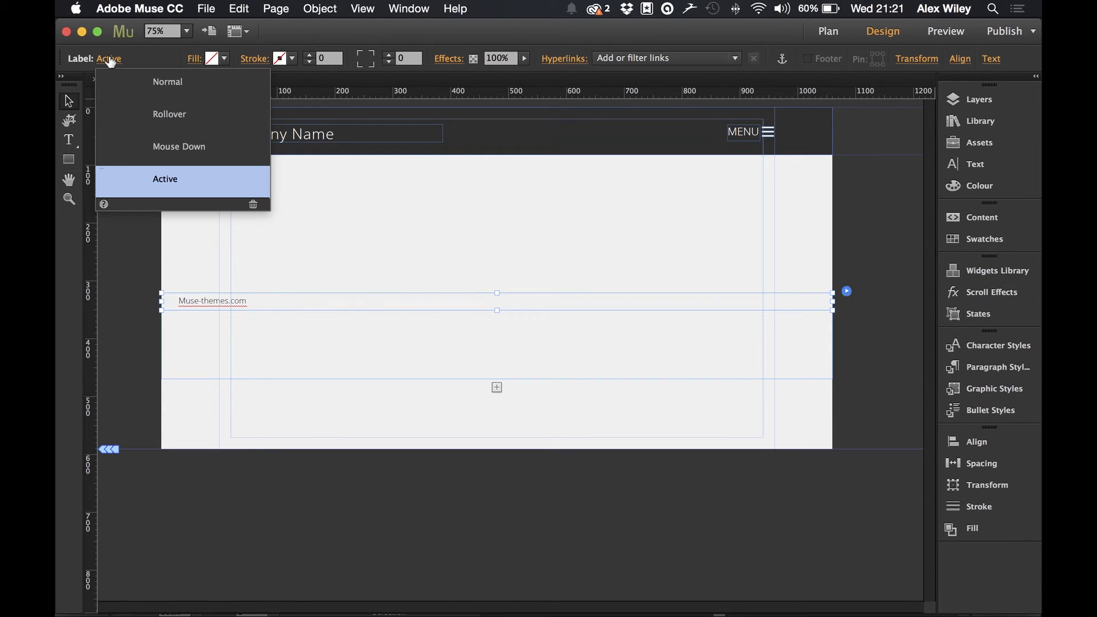
left_click(131, 87)
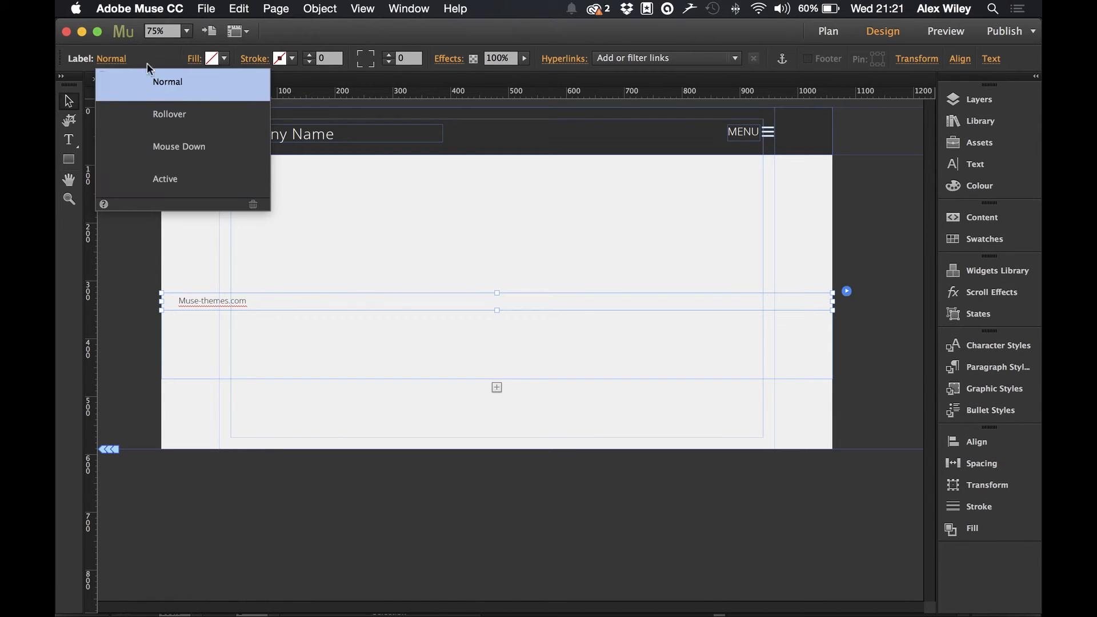
left_click(194, 60)
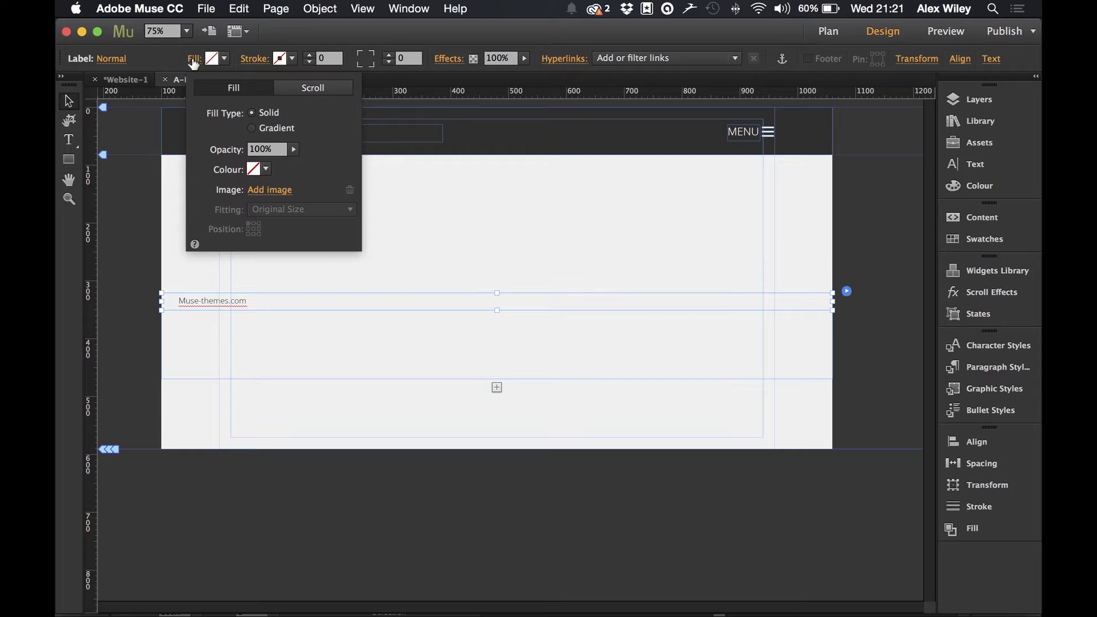
left_click(262, 191)
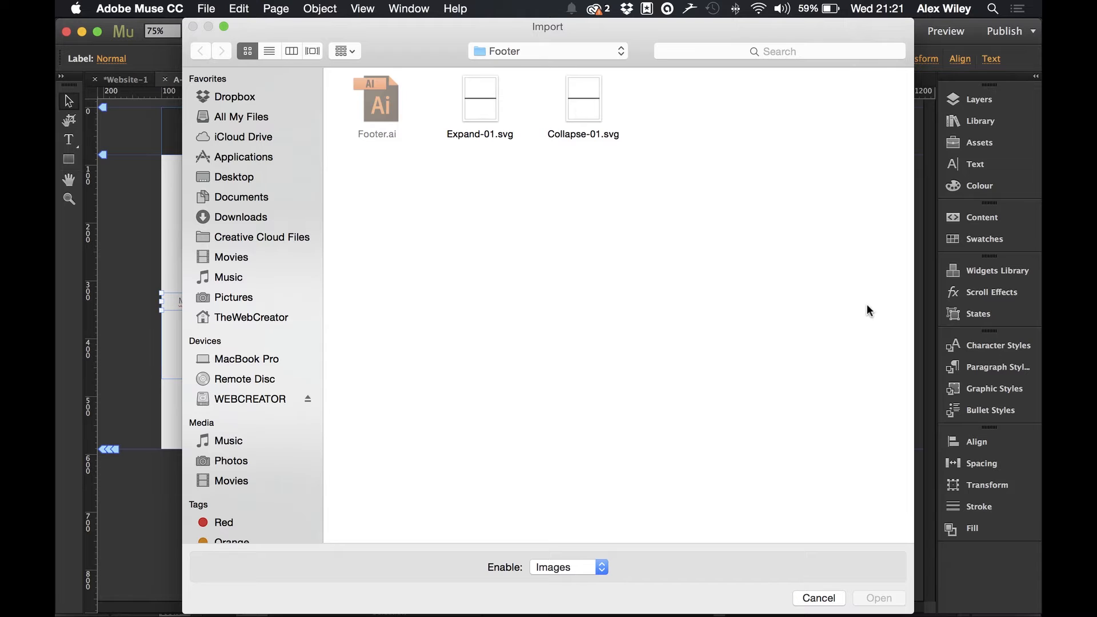
left_click(476, 111)
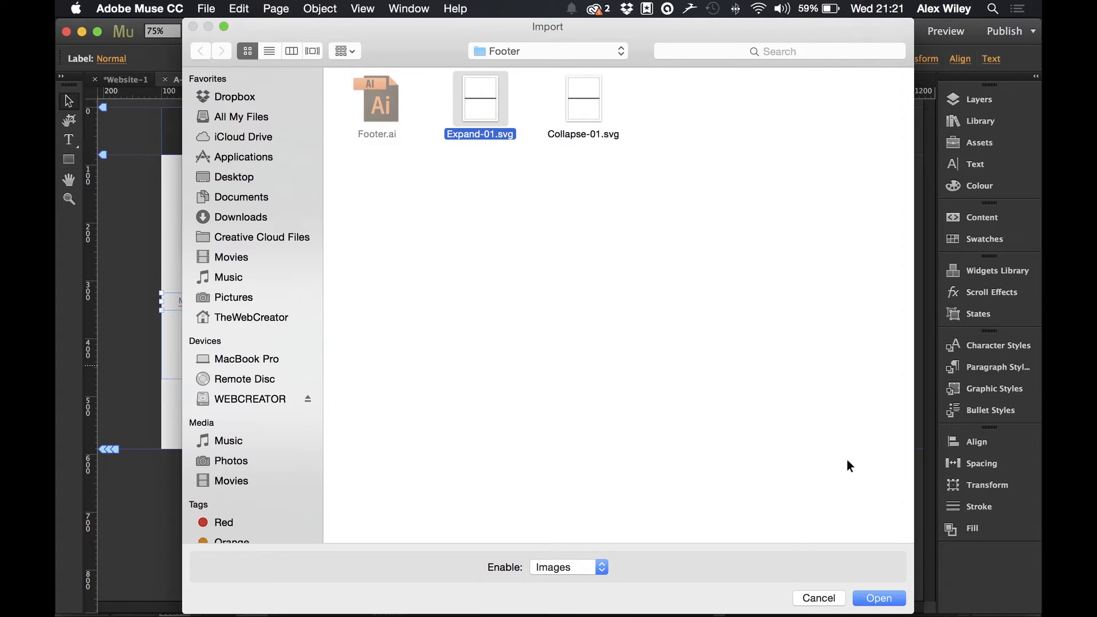
left_click(878, 600)
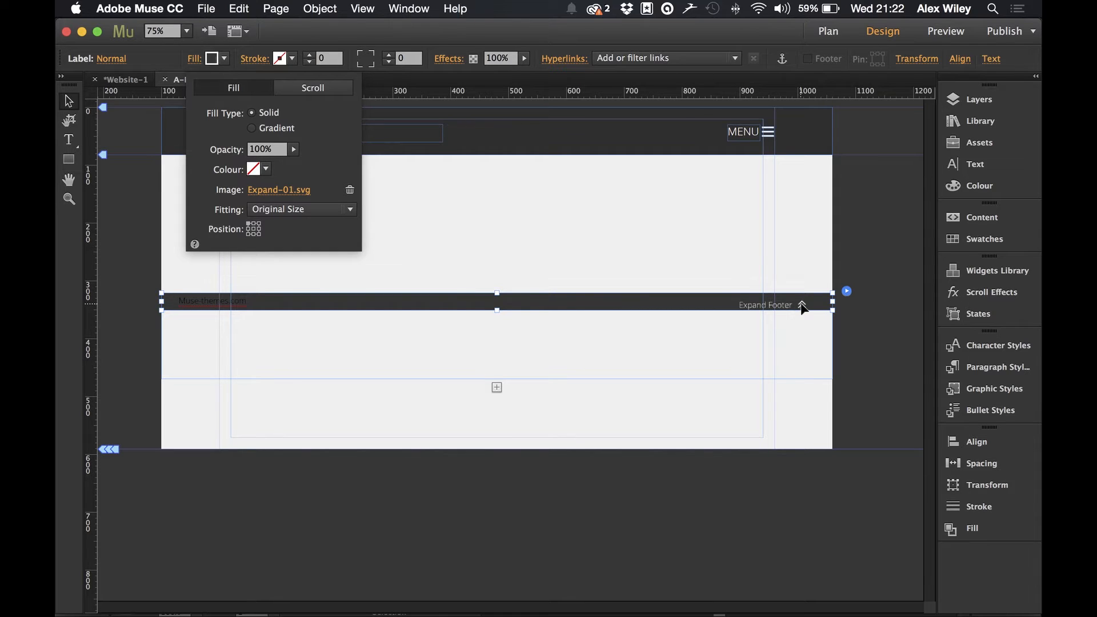
- Set the label's fill image fitting to Scale To Fill and anchor its position at centre right
left_click(308, 209)
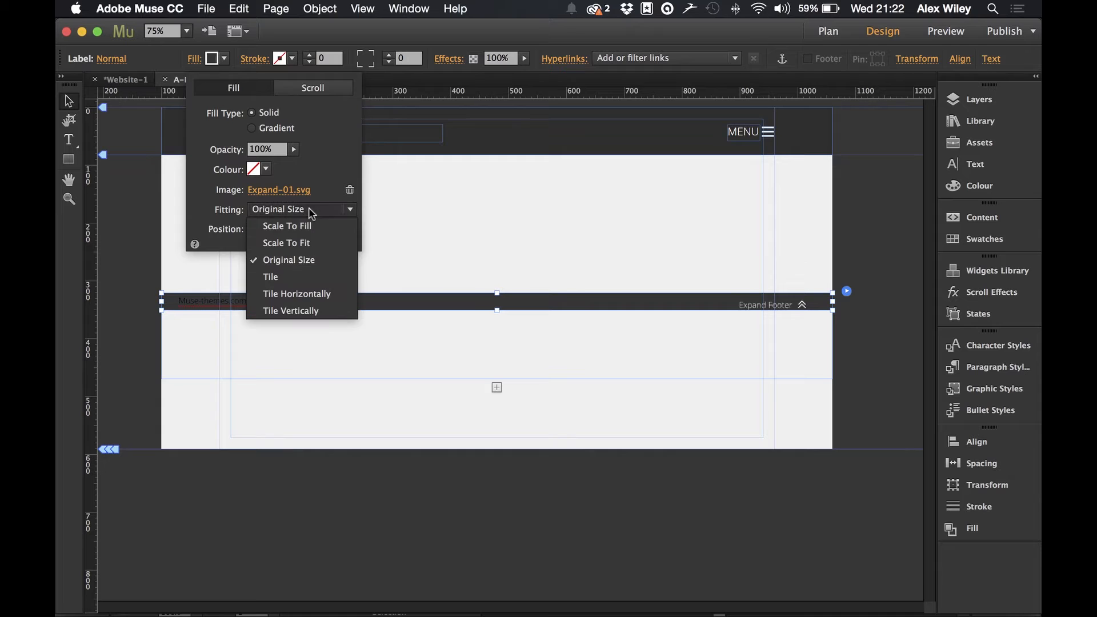
left_click(308, 232)
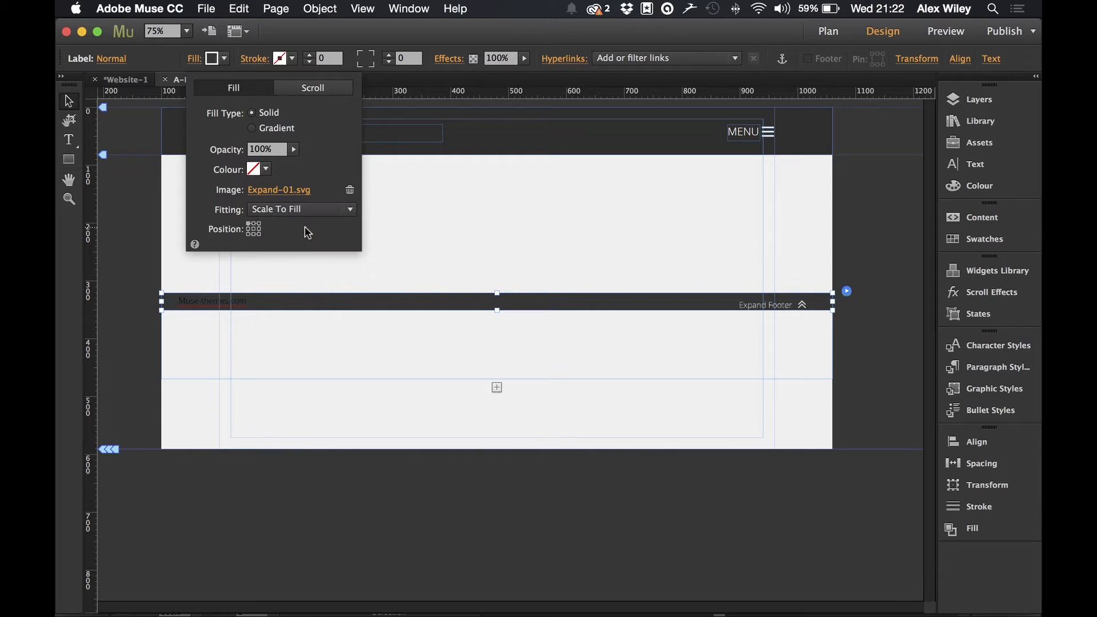
left_click(260, 230)
left_click(156, 68)
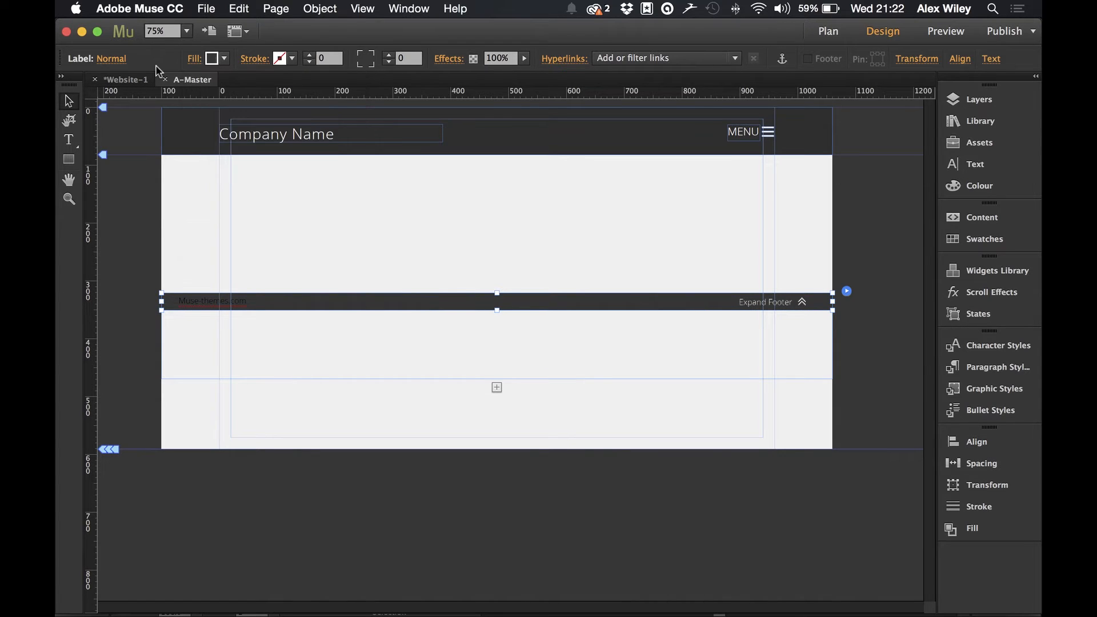
- Replace the fill image of the label's Active state with Collapse-01.svg
left_click(120, 60)
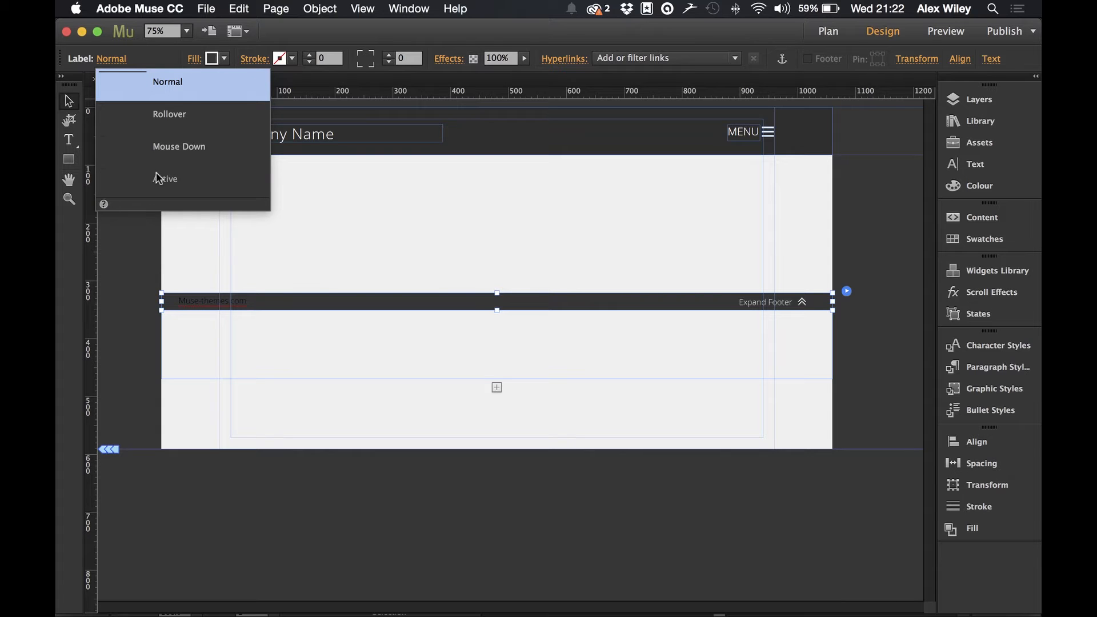
left_click(158, 179)
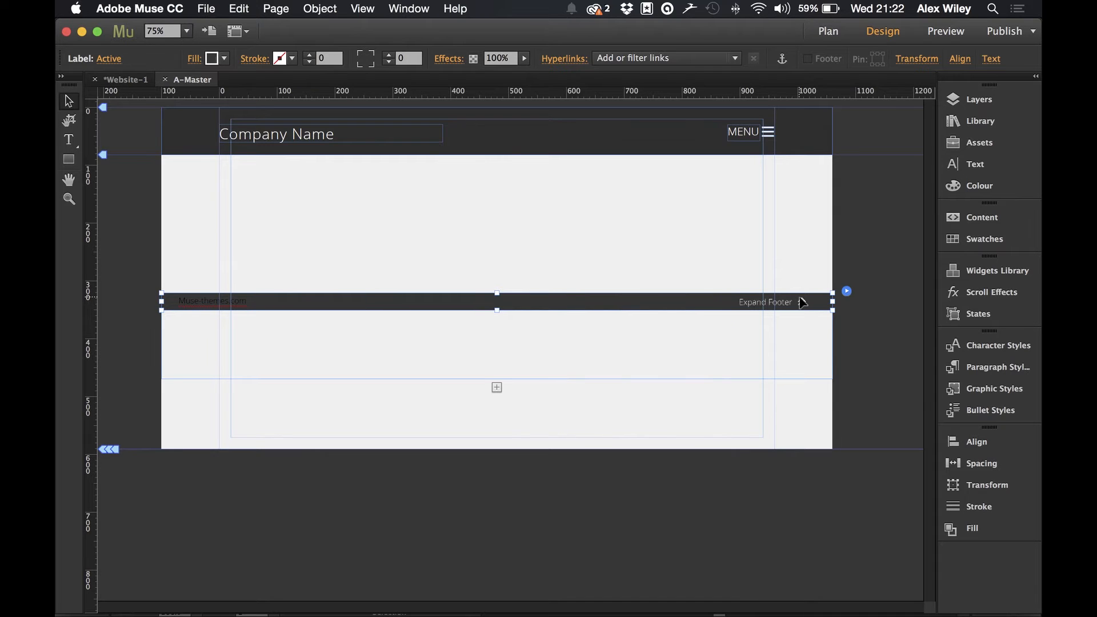
left_click(194, 58)
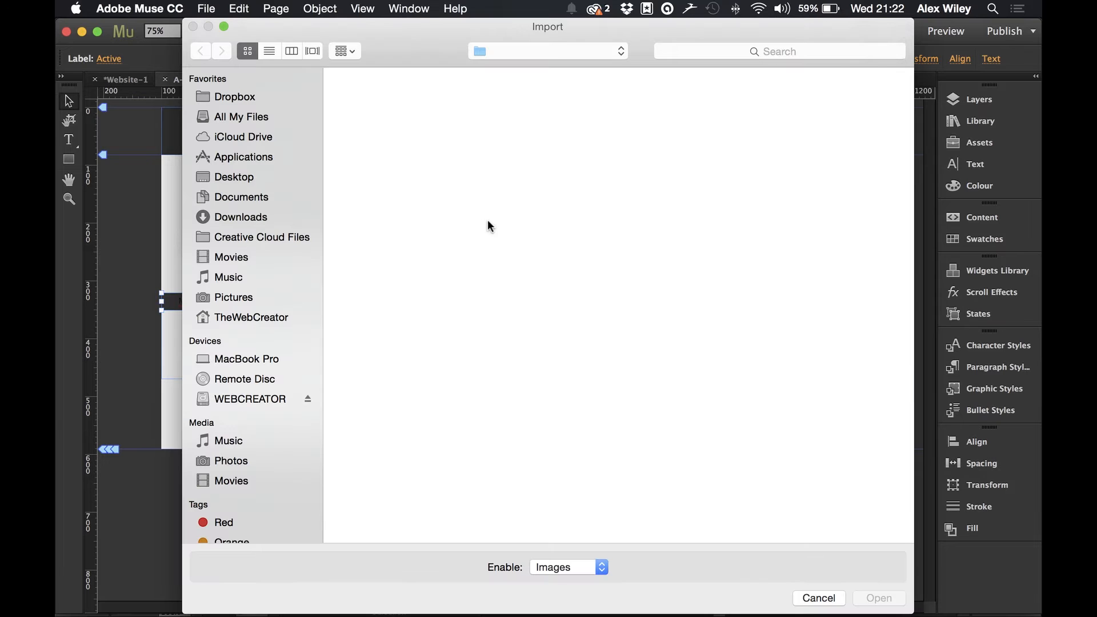
left_click(575, 101)
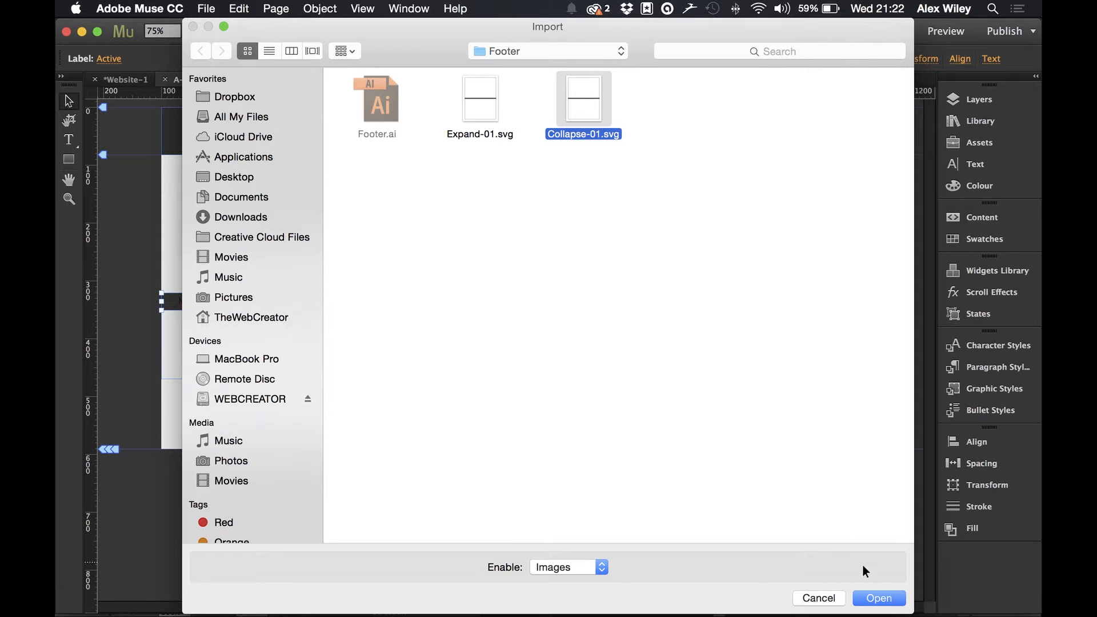
left_click(876, 598)
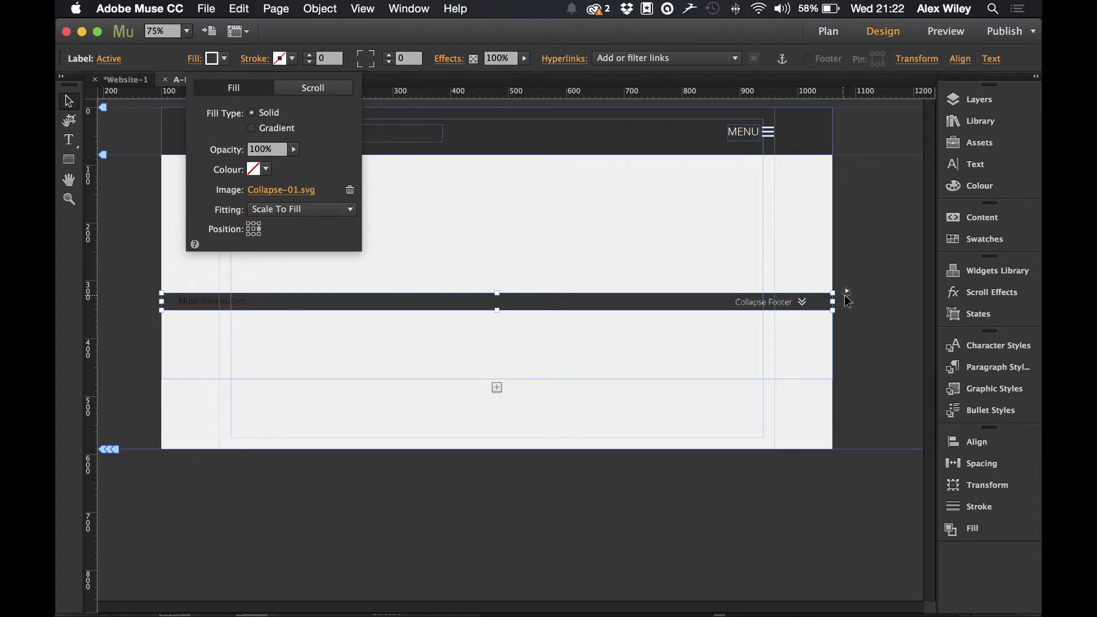
key("Escape")
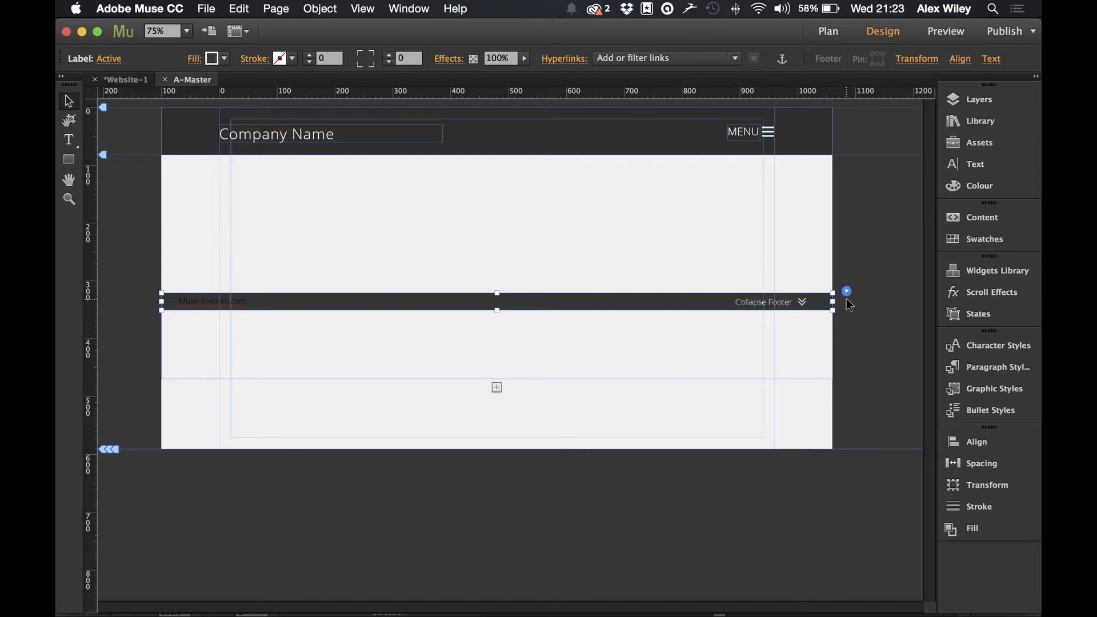
- Enable Can Close All for the accordion and test collapsing and expanding it from the label
left_click(847, 292)
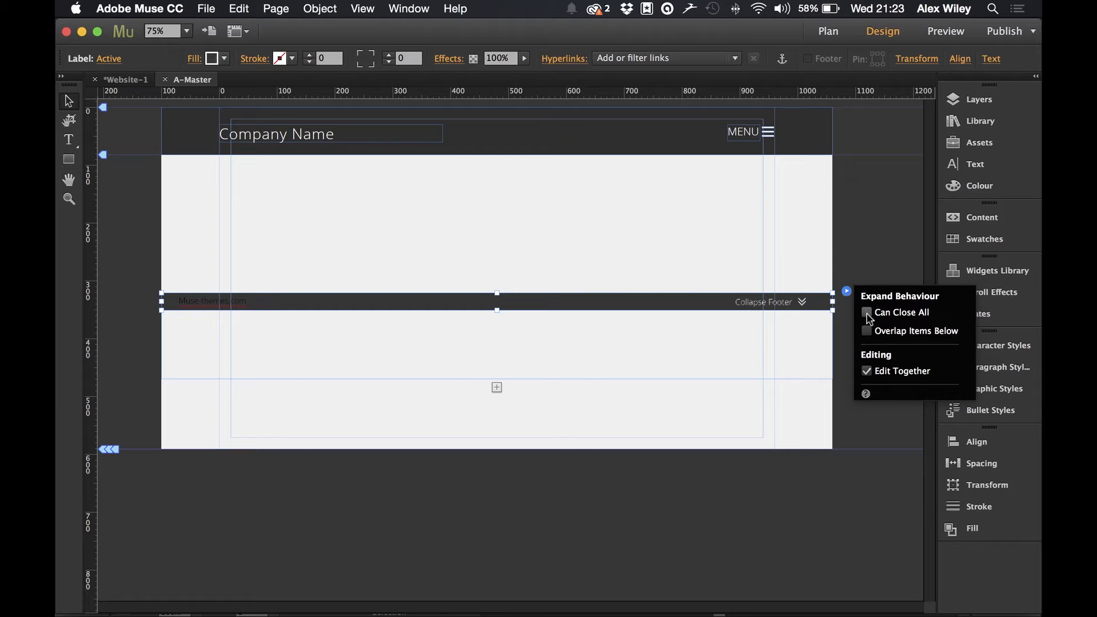
left_click(654, 269)
left_click(538, 303)
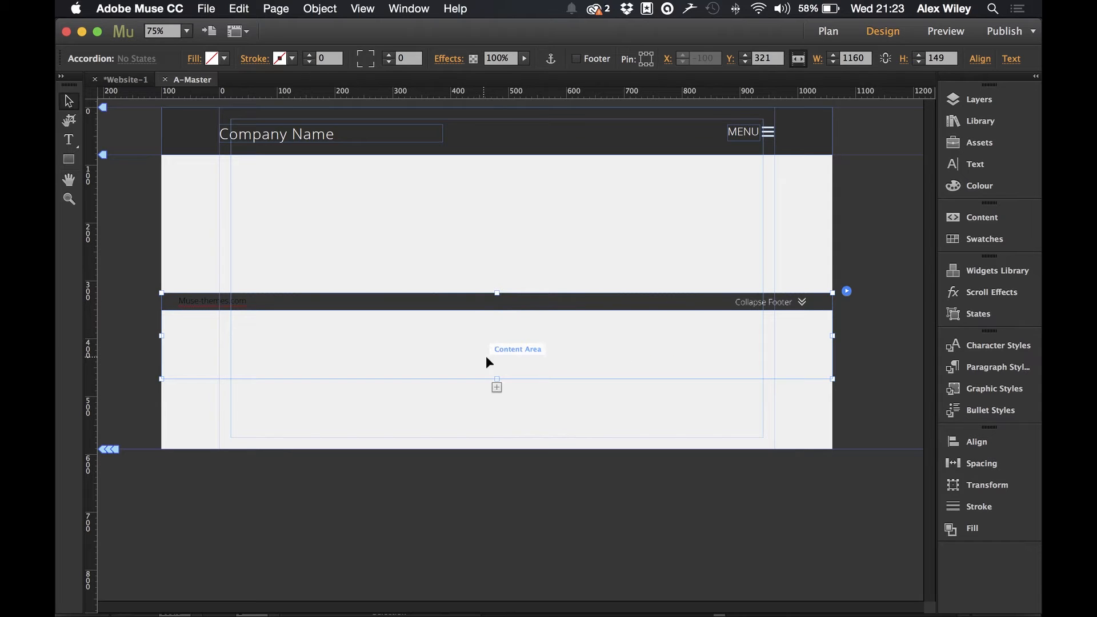
left_click(508, 311)
left_click(510, 308)
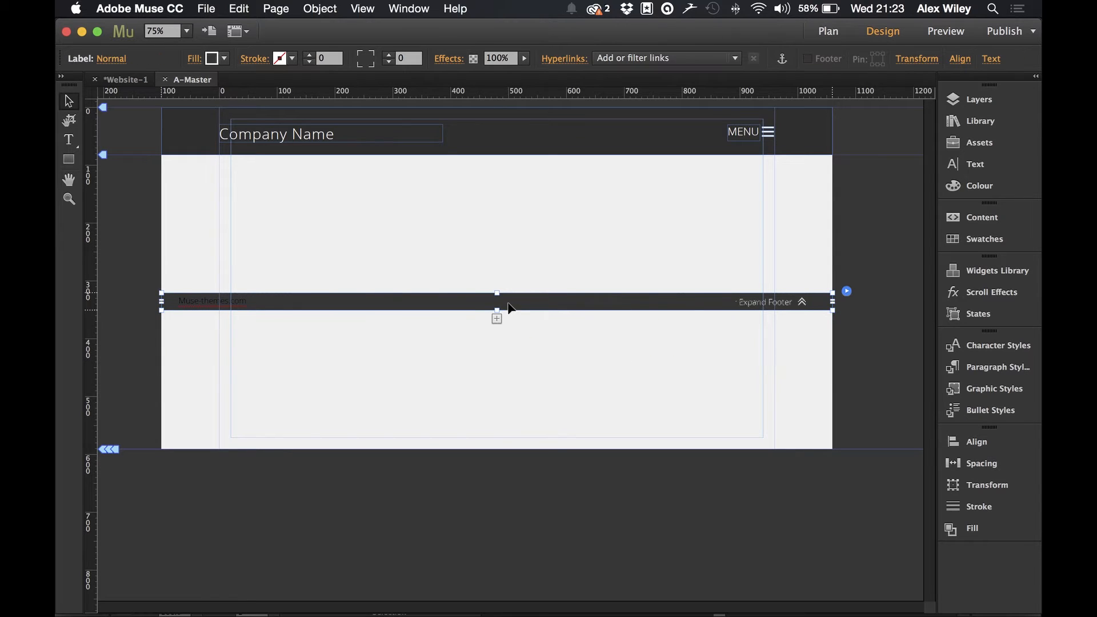
left_click(511, 309)
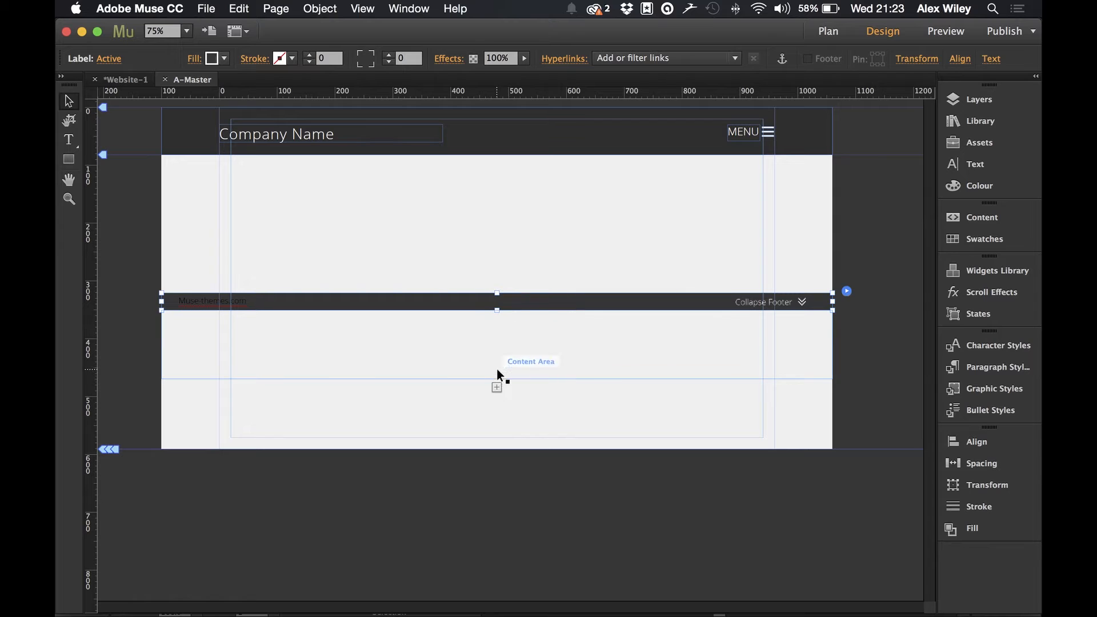
- Extend the accordion's content area downward, keeping its width, and toggle the label to test it
left_click(496, 370)
left_click_drag(497, 383, 498, 423)
left_click(509, 305)
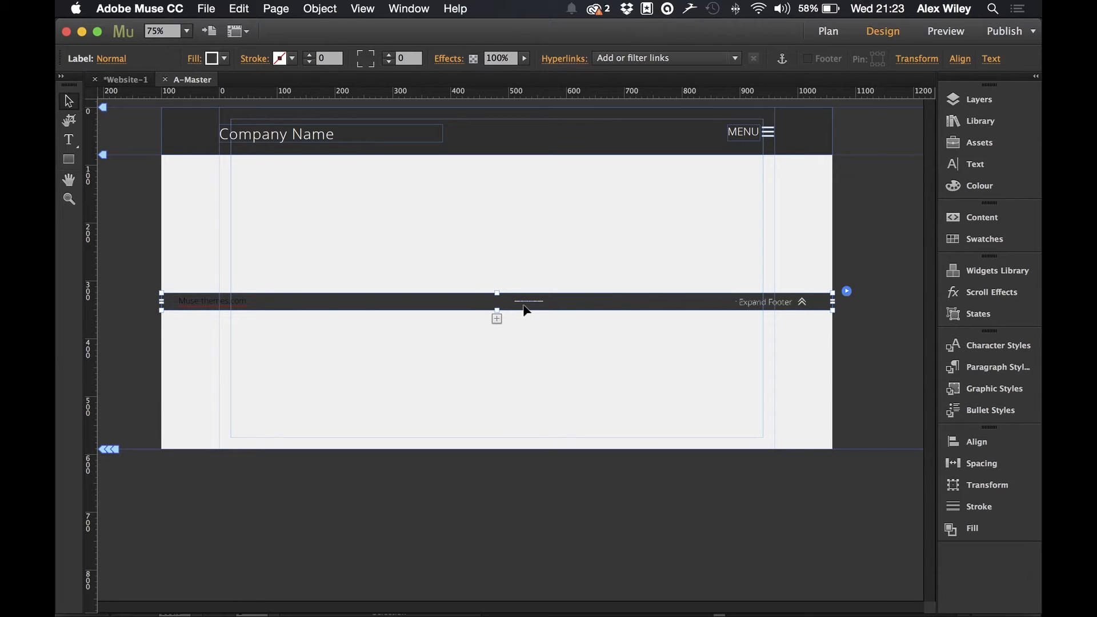
left_click(527, 308)
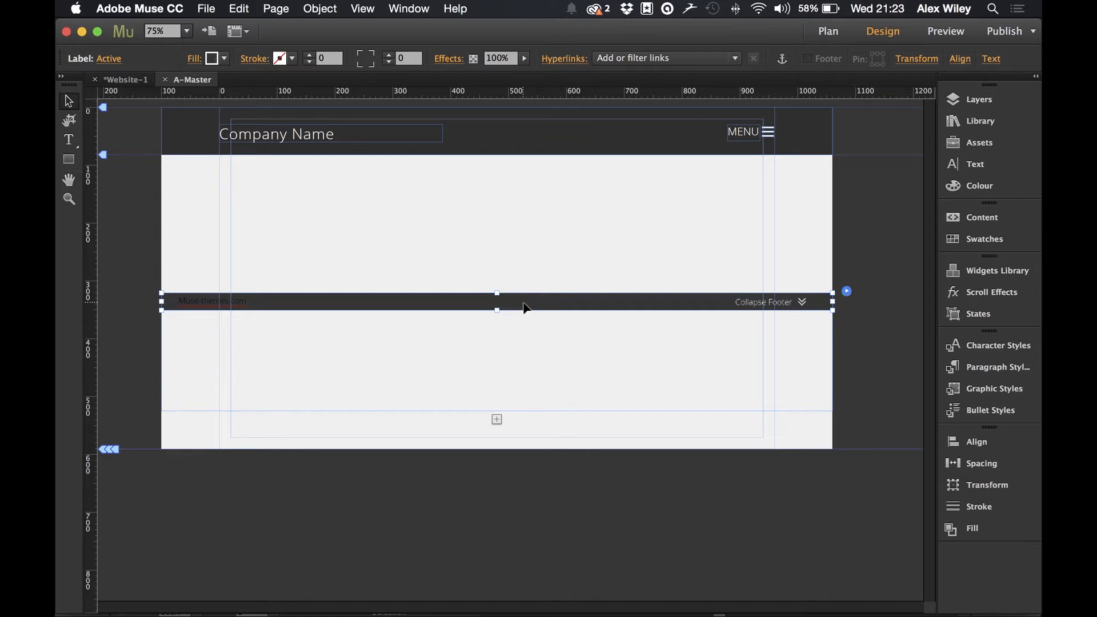
- Change the colour of the label text "Muse-themes.com" to white (FFFFFF) and deselect the accordion
left_click(217, 305)
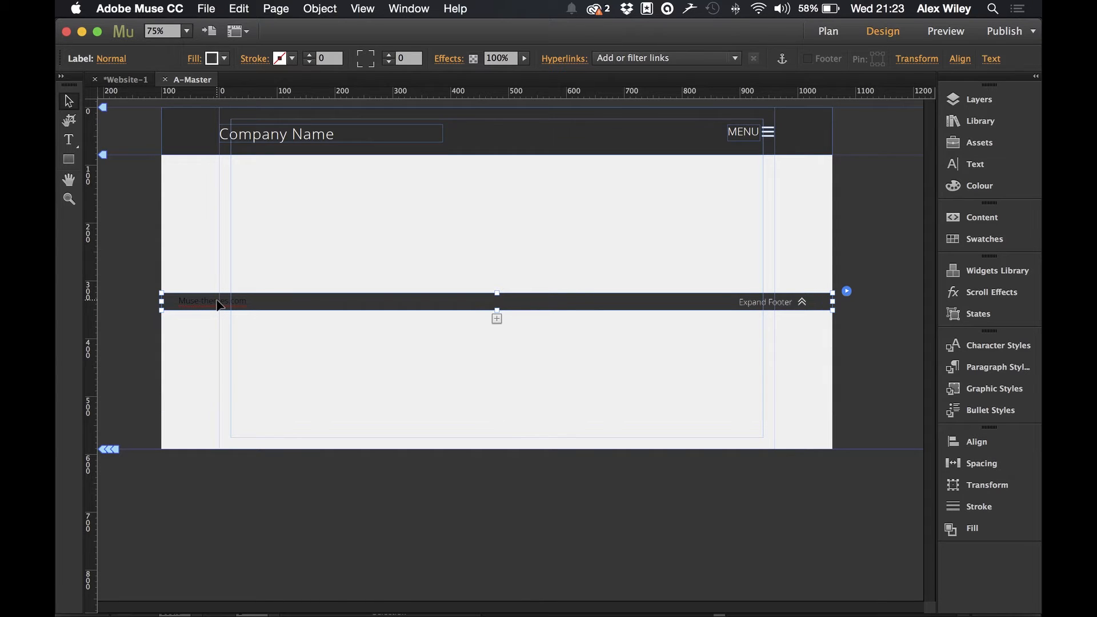
double_click(220, 305)
left_click(220, 305)
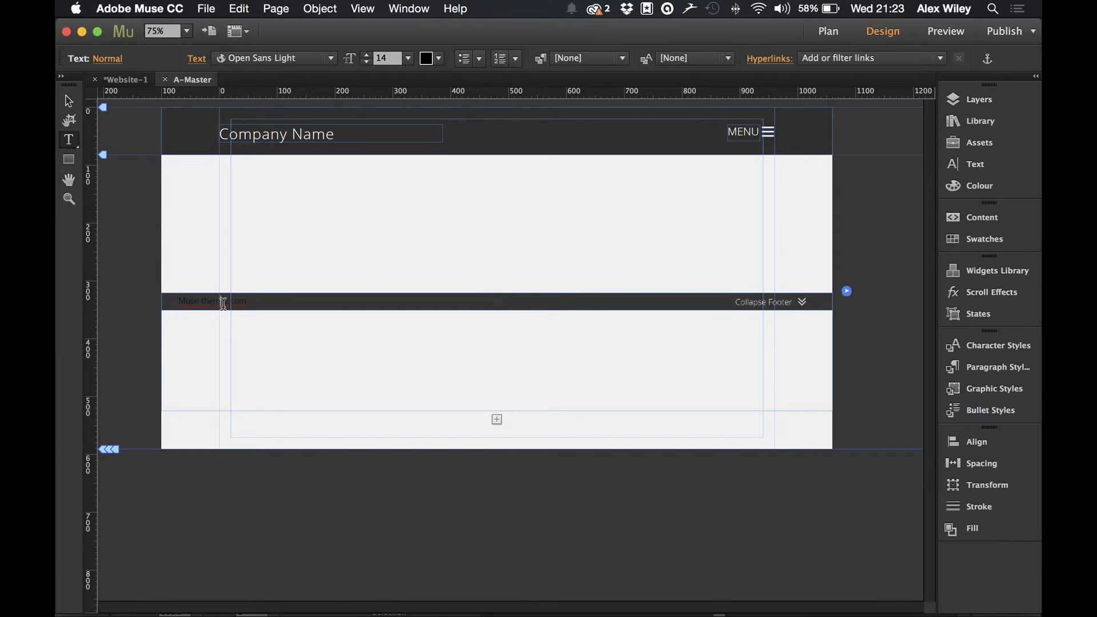
triple_click(220, 305)
left_click(431, 61)
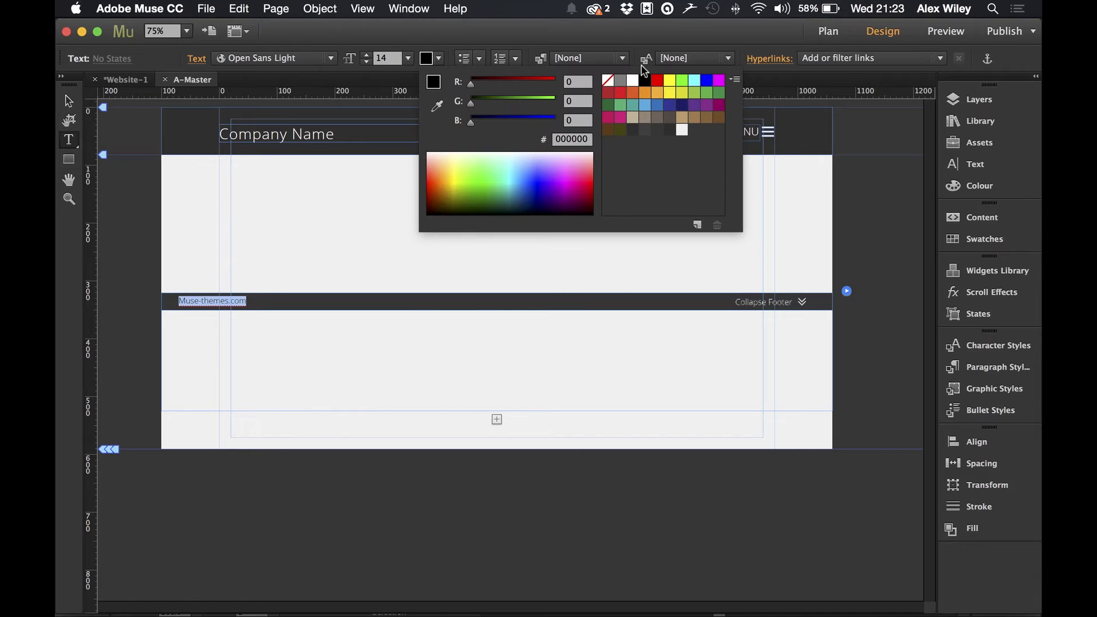
left_click(627, 79)
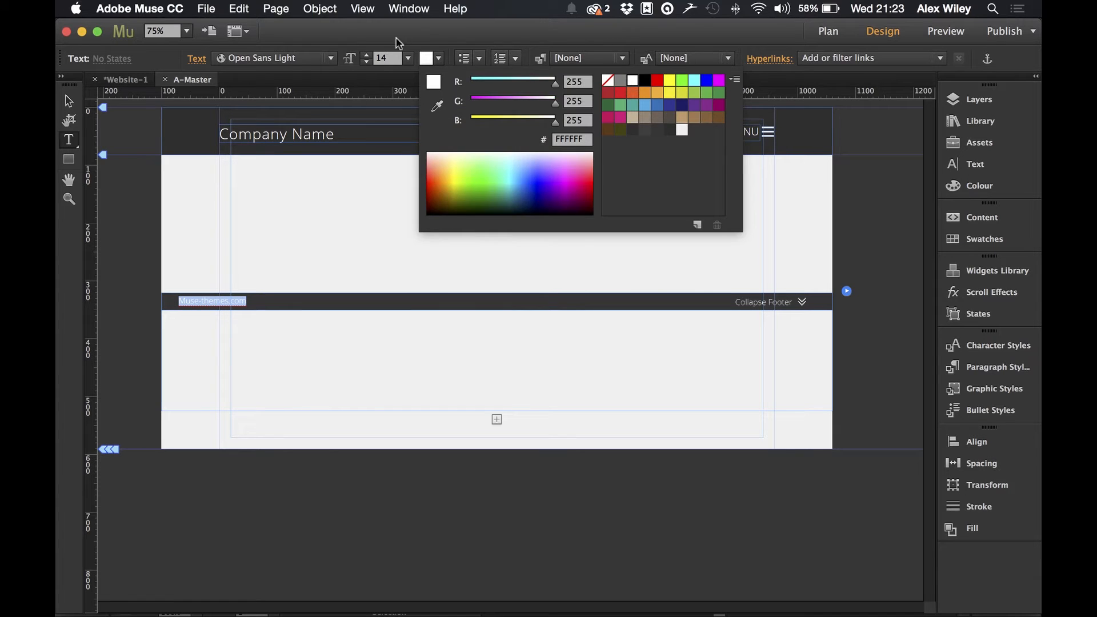
left_click(68, 102)
left_click(350, 215)
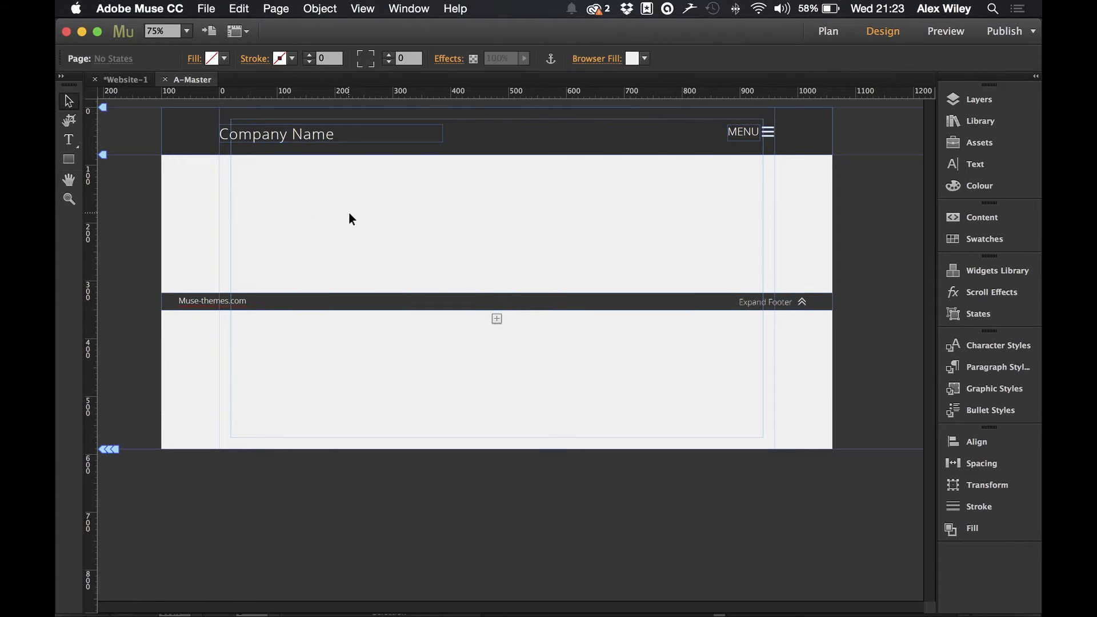
- Expand the accordion and fill its content area with the dark grey swatch 3D3D3D
left_click(396, 306)
left_click(392, 307)
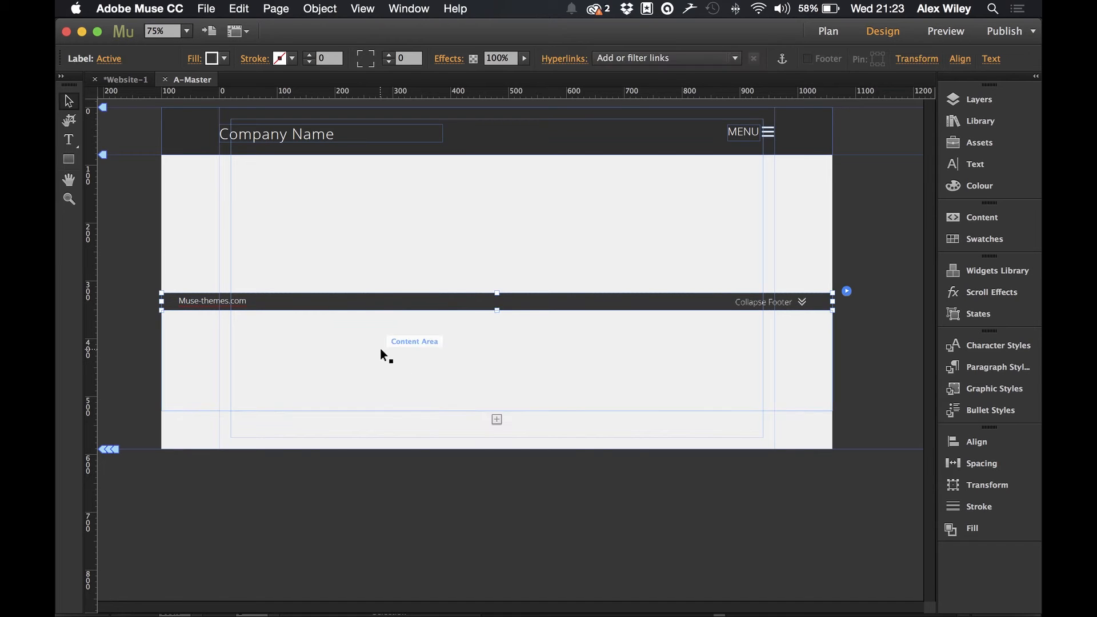
left_click(329, 369)
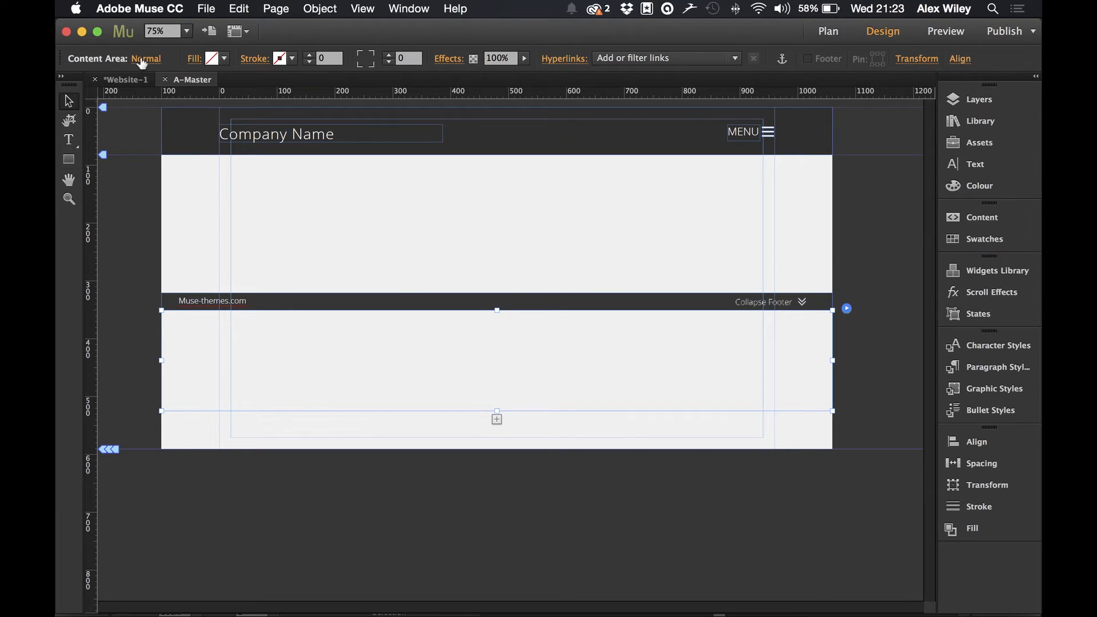
left_click(212, 58)
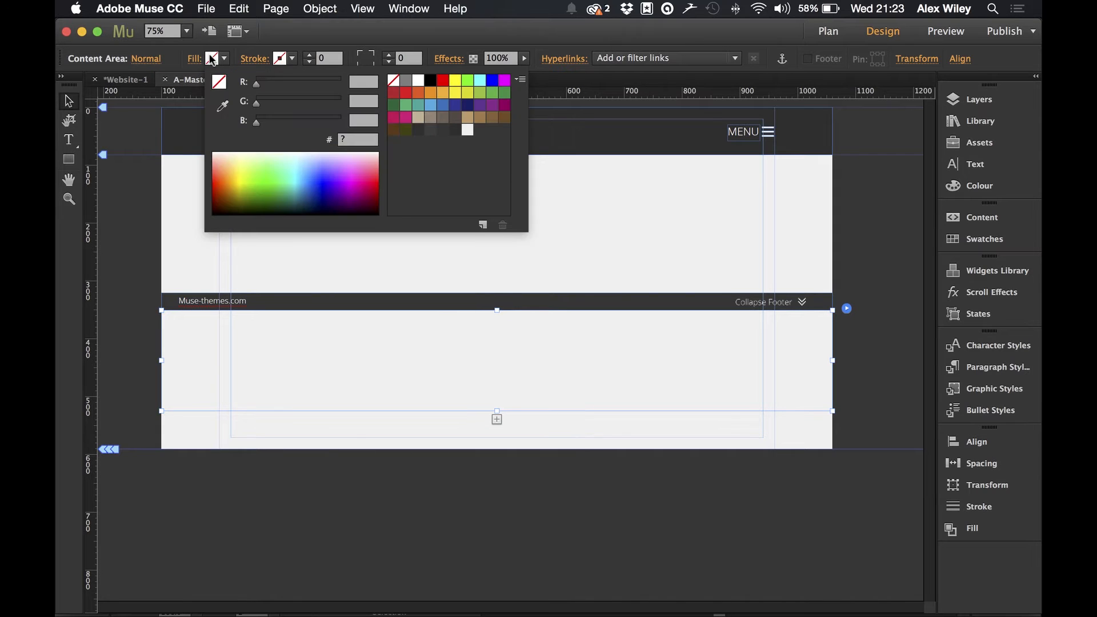
left_click(432, 131)
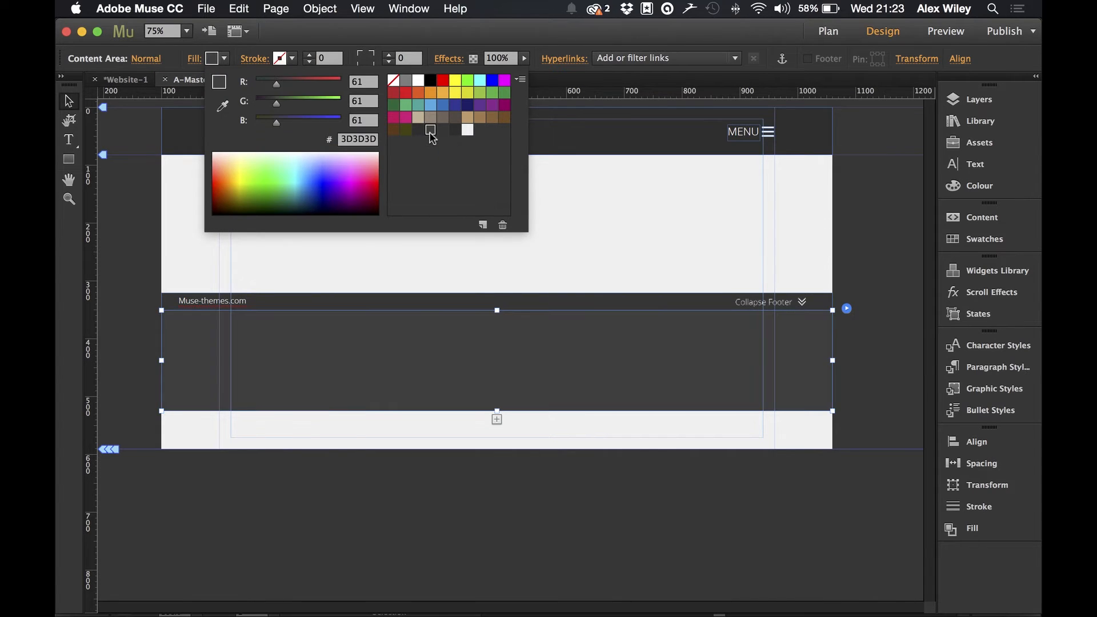
left_click(485, 273)
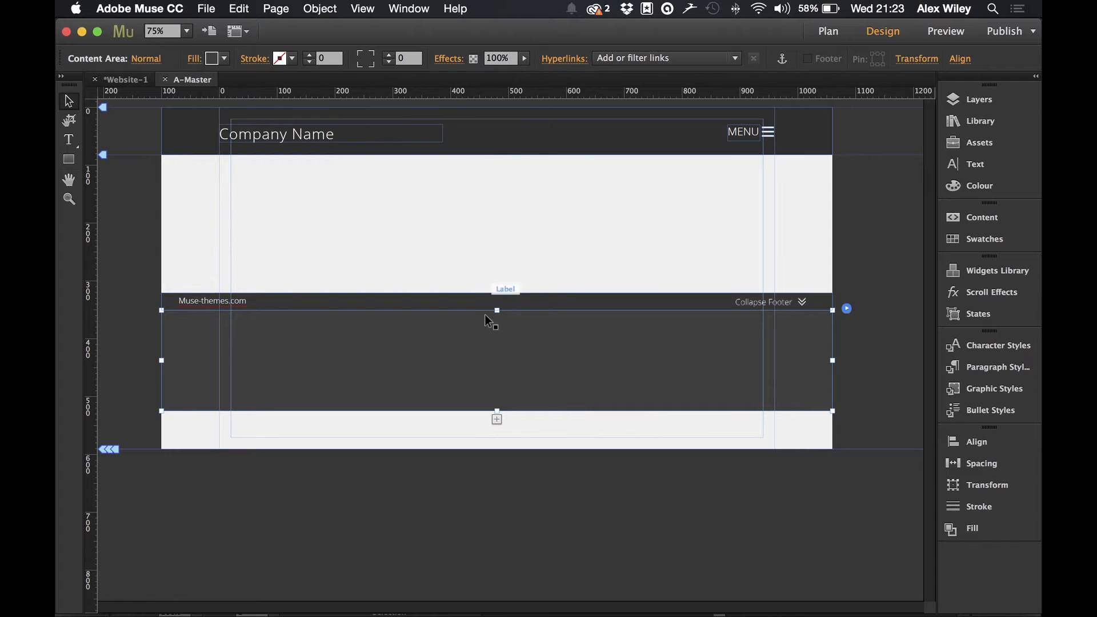
- Check the content area's Active state fill and return it to the Normal state
left_click(146, 58)
left_click(193, 183)
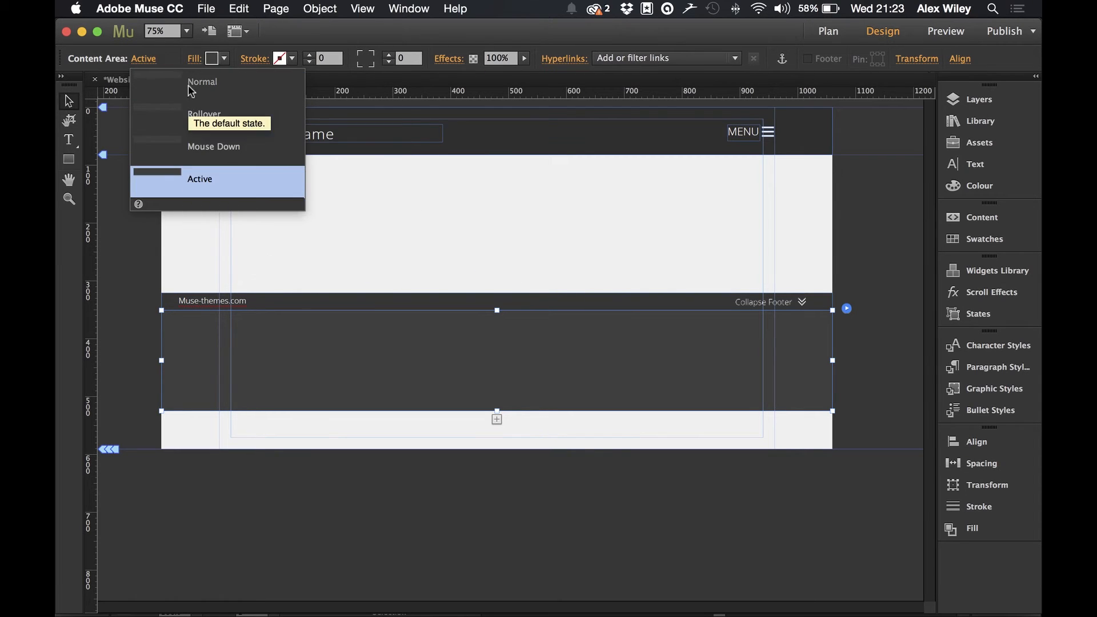
left_click(192, 82)
left_click(481, 229)
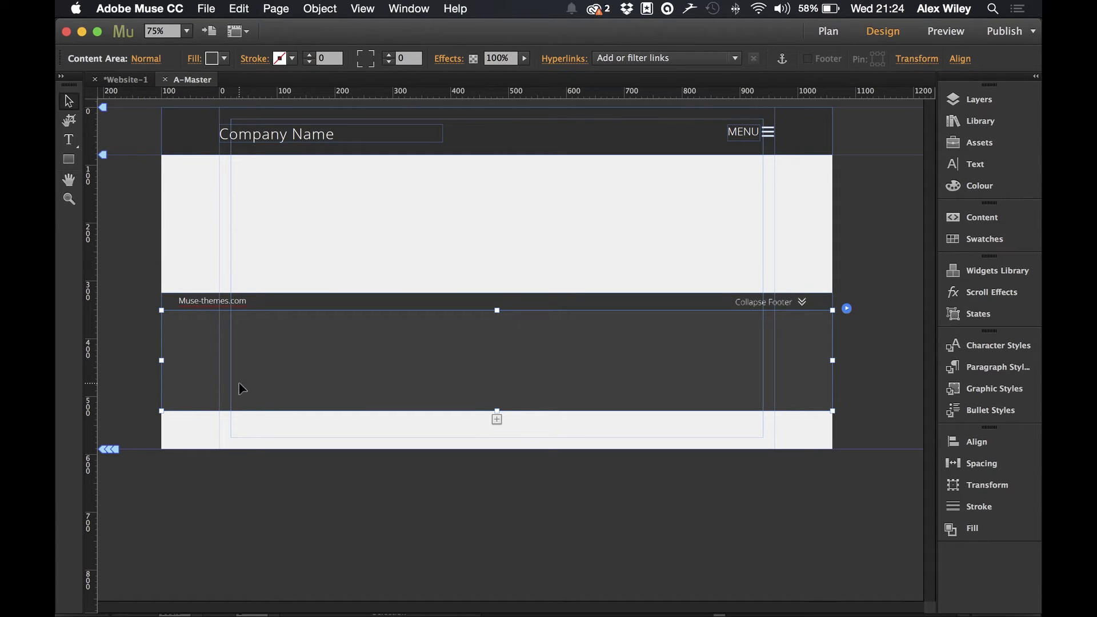
- Extend the content area slightly further down and move the whole accordion down to the bottom of the page
left_click_drag(497, 411, 497, 426)
left_click_drag(360, 297, 361, 375)
left_click(347, 254)
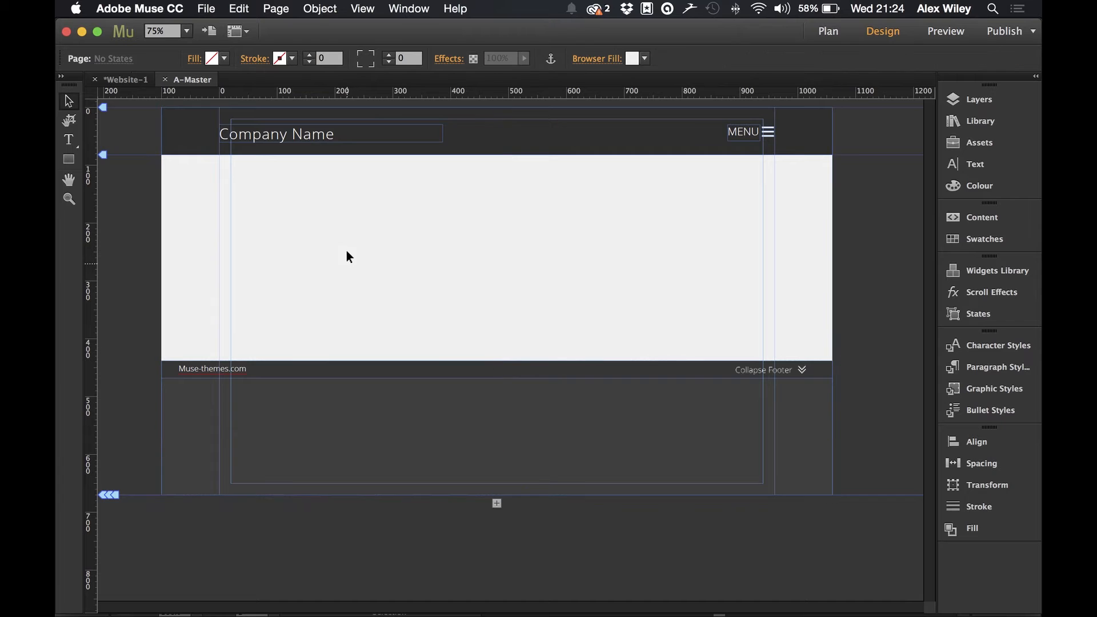
- Draw a text frame on the empty page area above the footer and enter Home, Services, About and Contact on separate lines
key("t")
left_click_drag(309, 167, 426, 320)
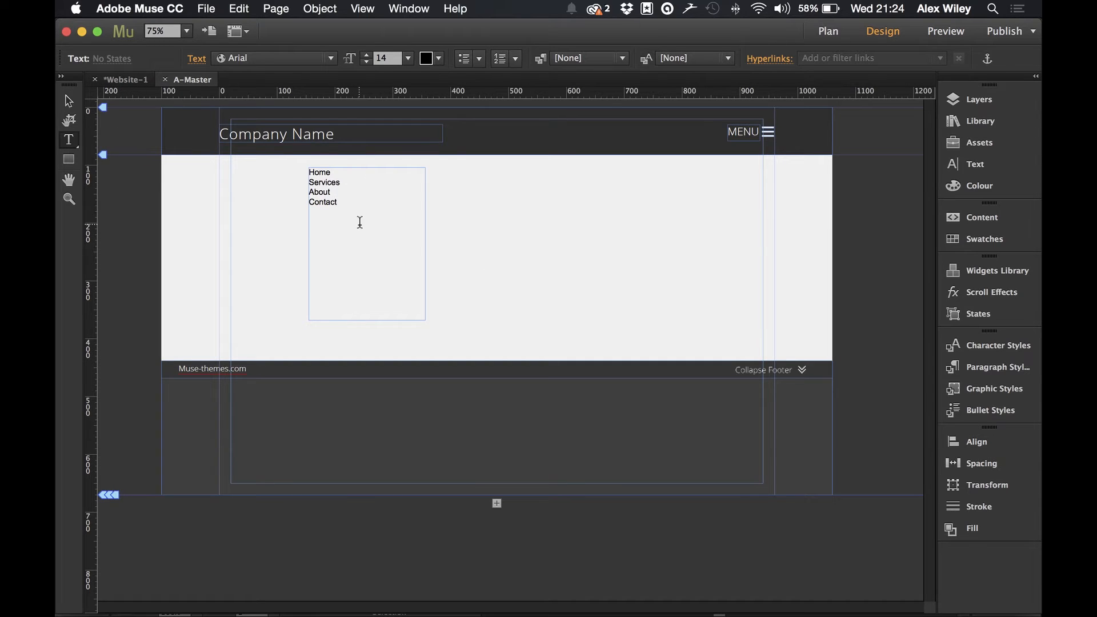
- Format all four navigation lines in Open Sans Light and colour them white FFFFFF
key("super+a")
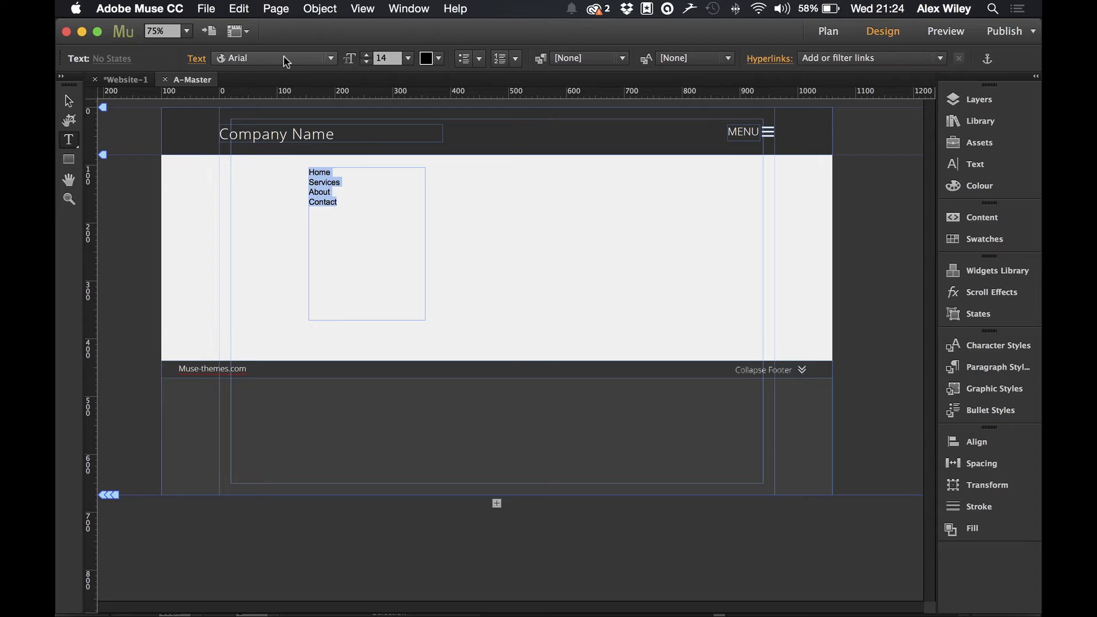
left_click(284, 57)
type("dpen")
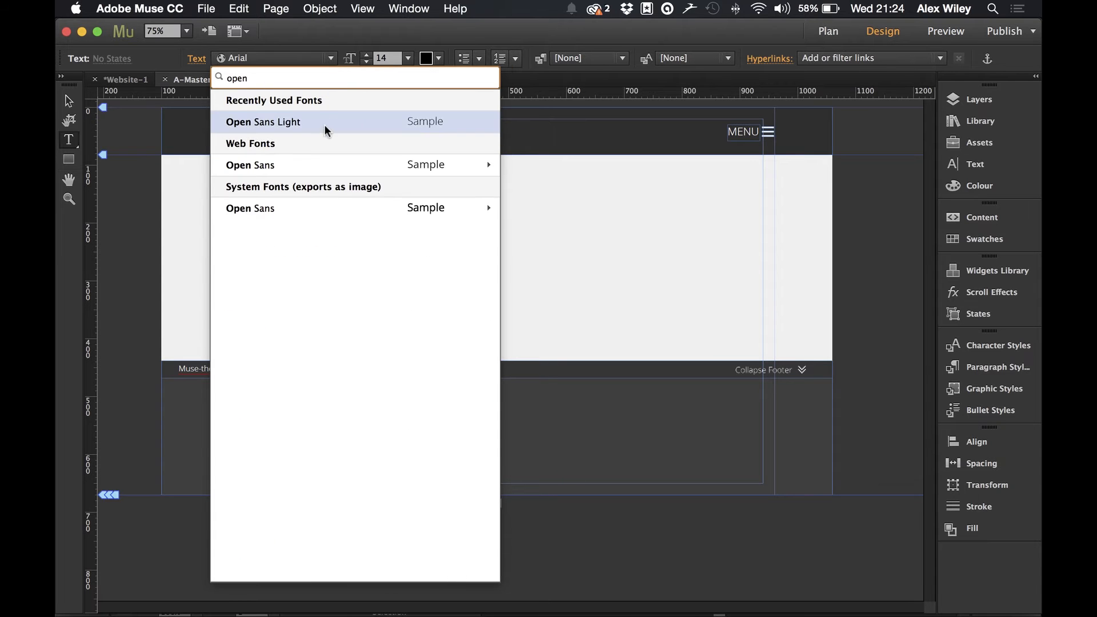
left_click(321, 116)
left_click(426, 57)
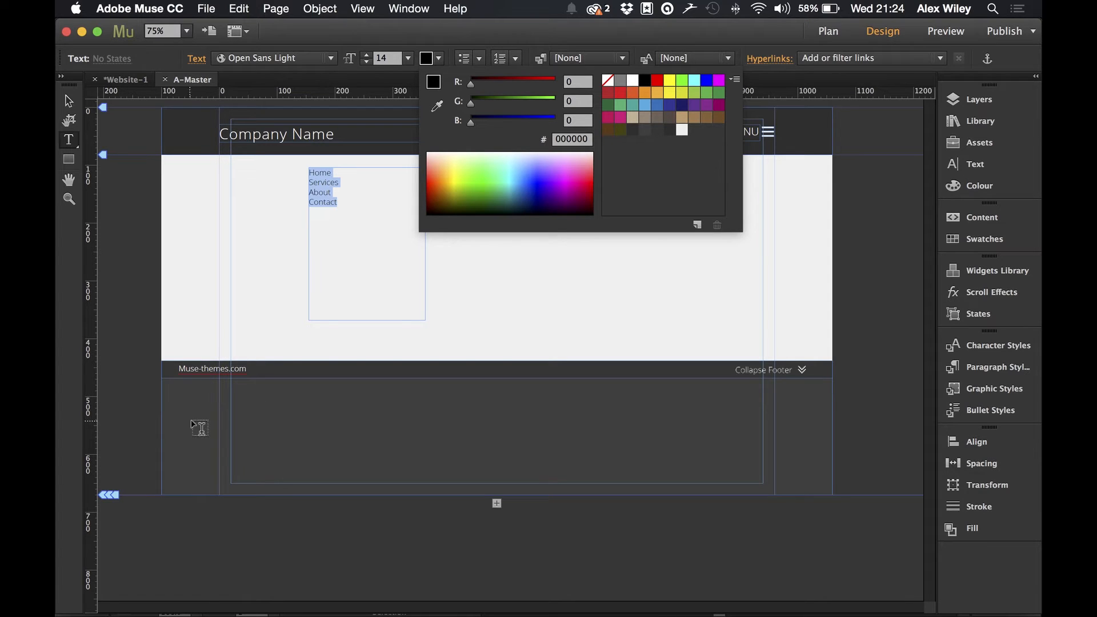
left_click(633, 80)
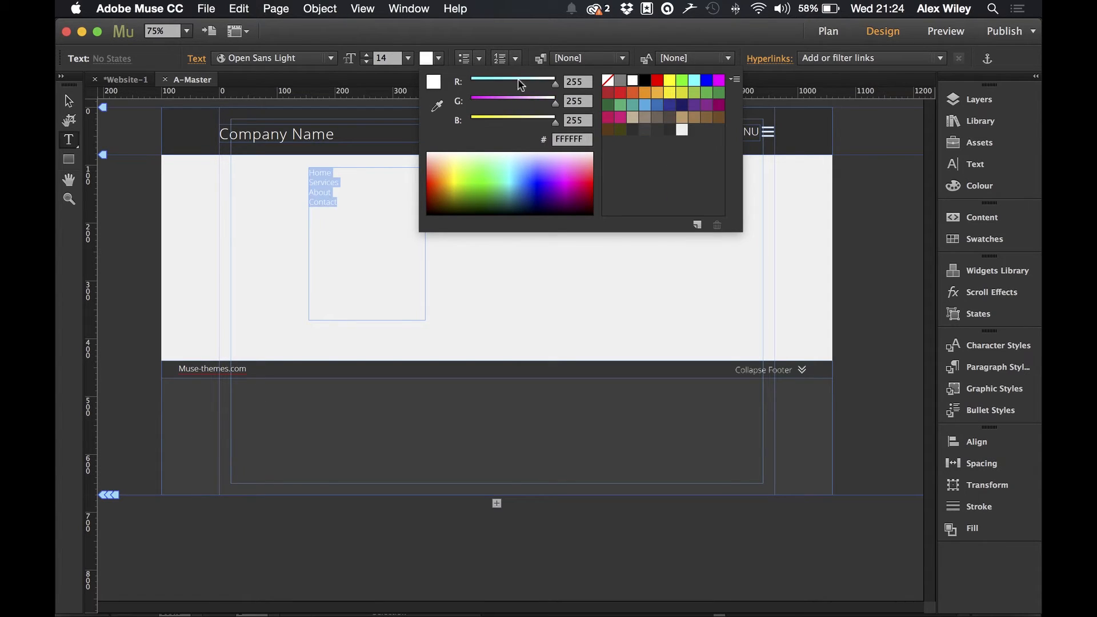
- Shorten the navigation text frame, move it to the left edge of the accordion's content area, and enlarge it down to the footer's bottom edge
left_click(64, 98)
left_click(65, 100)
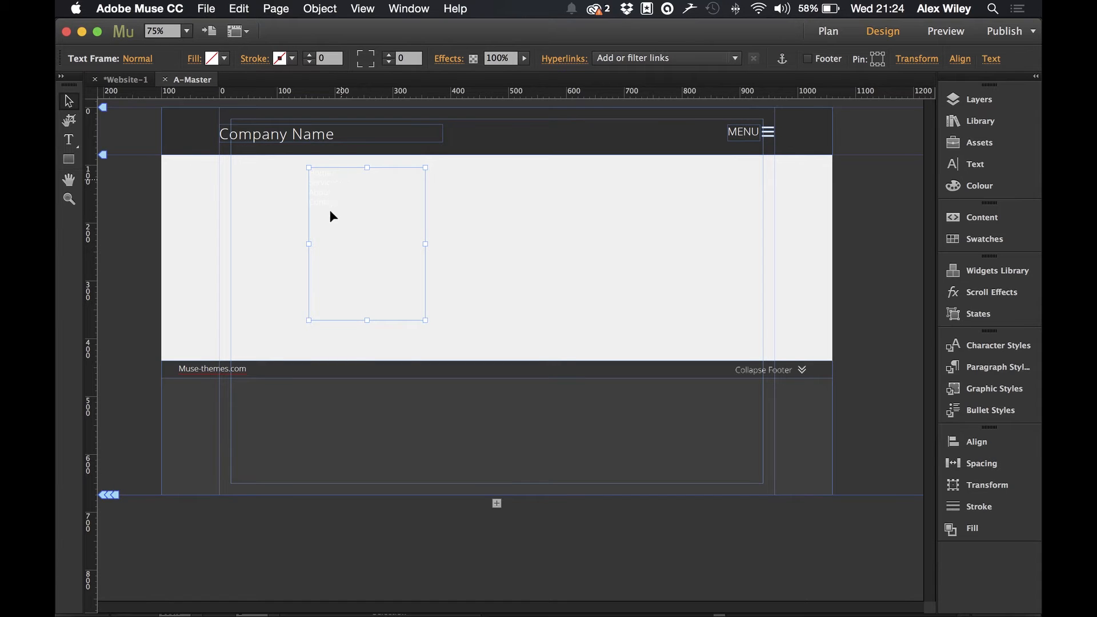
left_click_drag(330, 216, 315, 230)
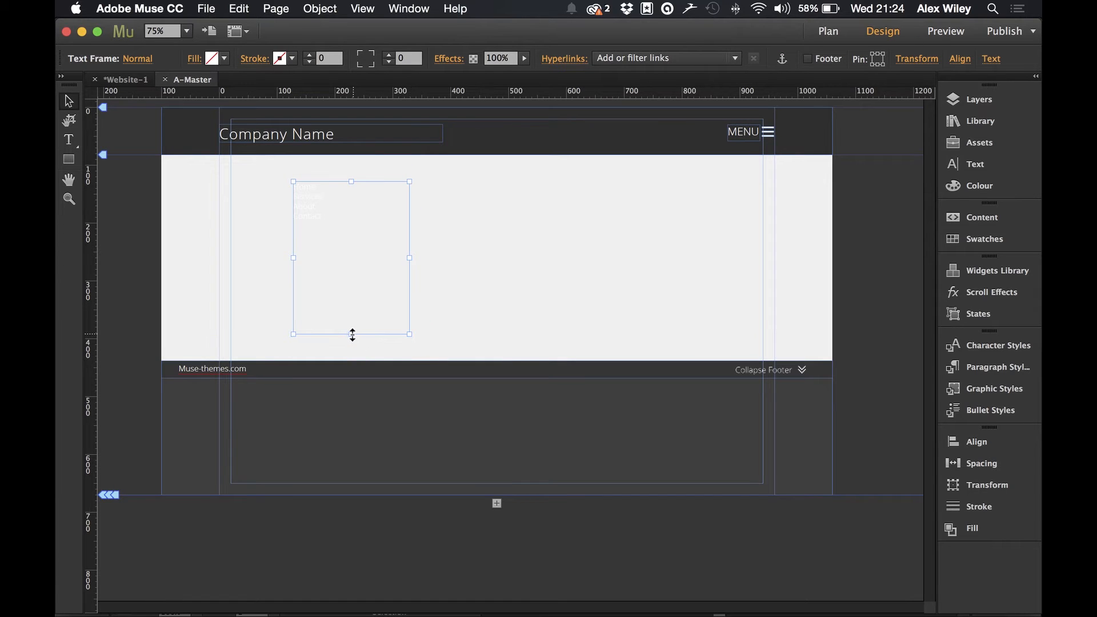
left_click_drag(353, 335, 207, 396)
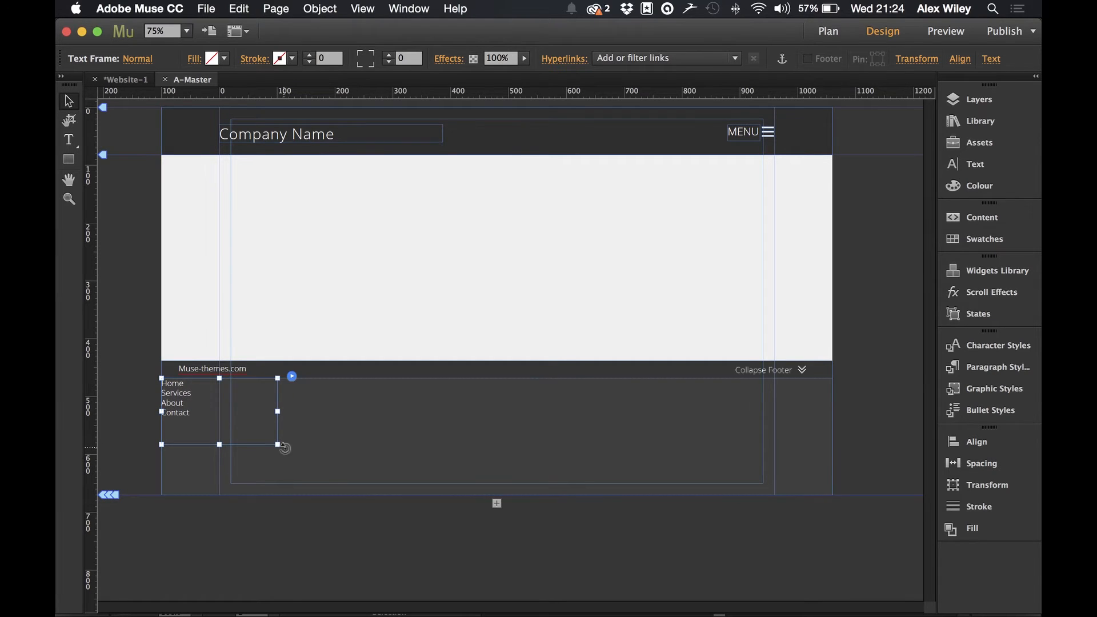
left_click_drag(277, 445, 330, 495)
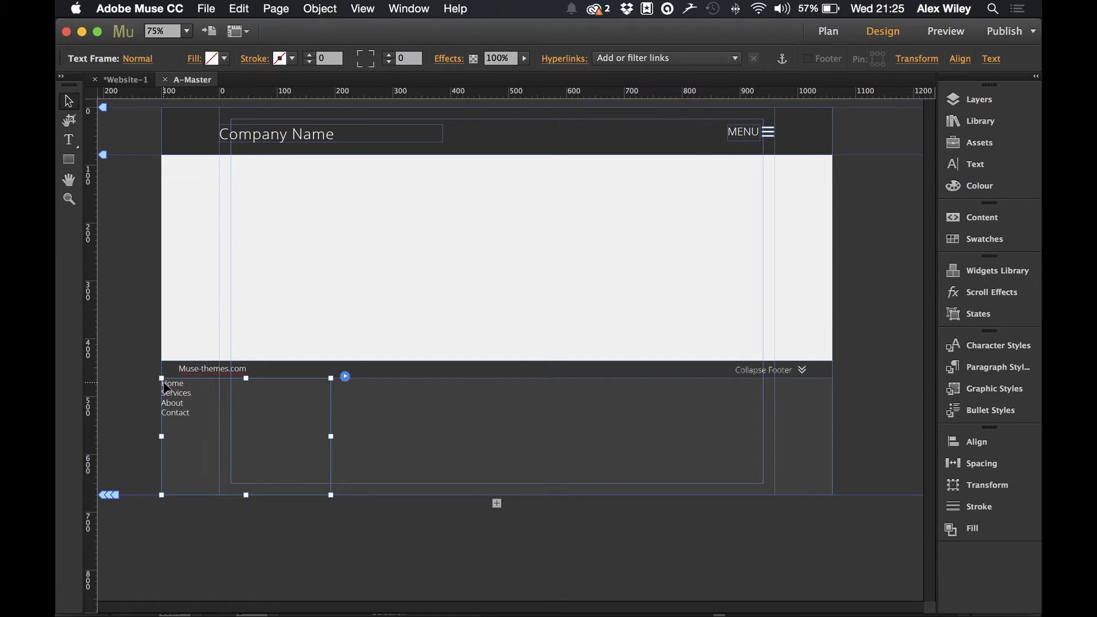
- Set the navigation text's left margin to 30 and its space before to 15
left_click(69, 140)
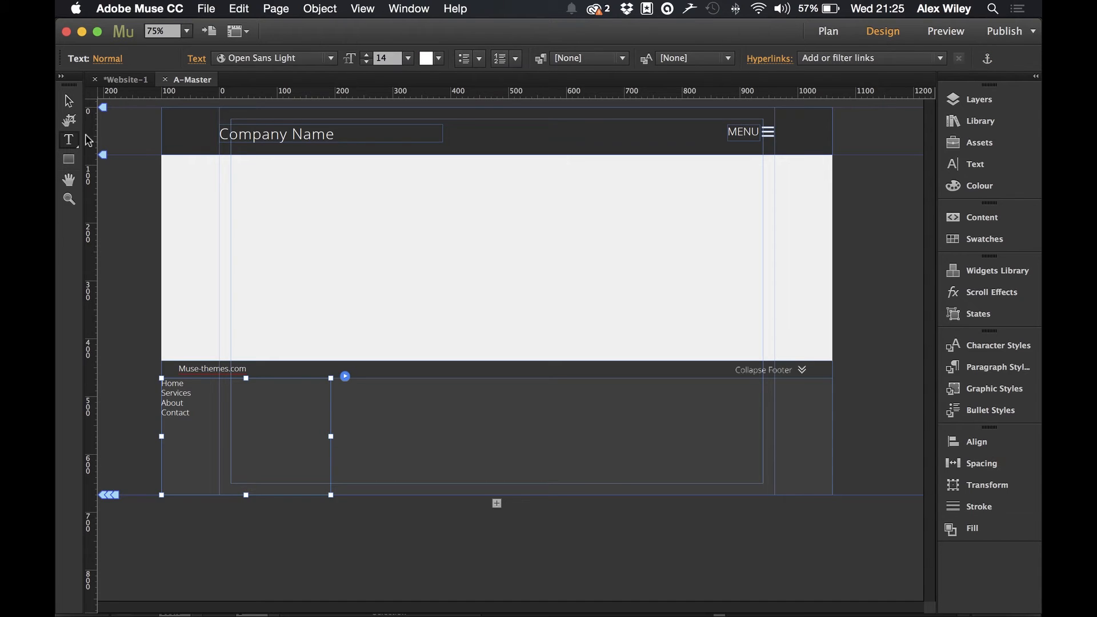
left_click(193, 59)
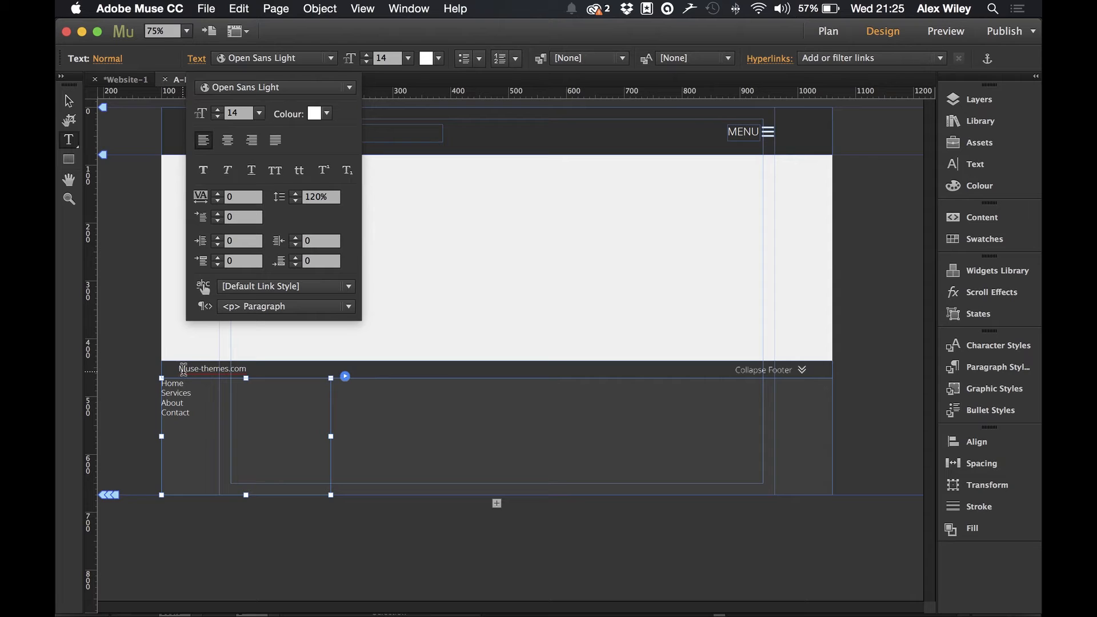
left_click(227, 239)
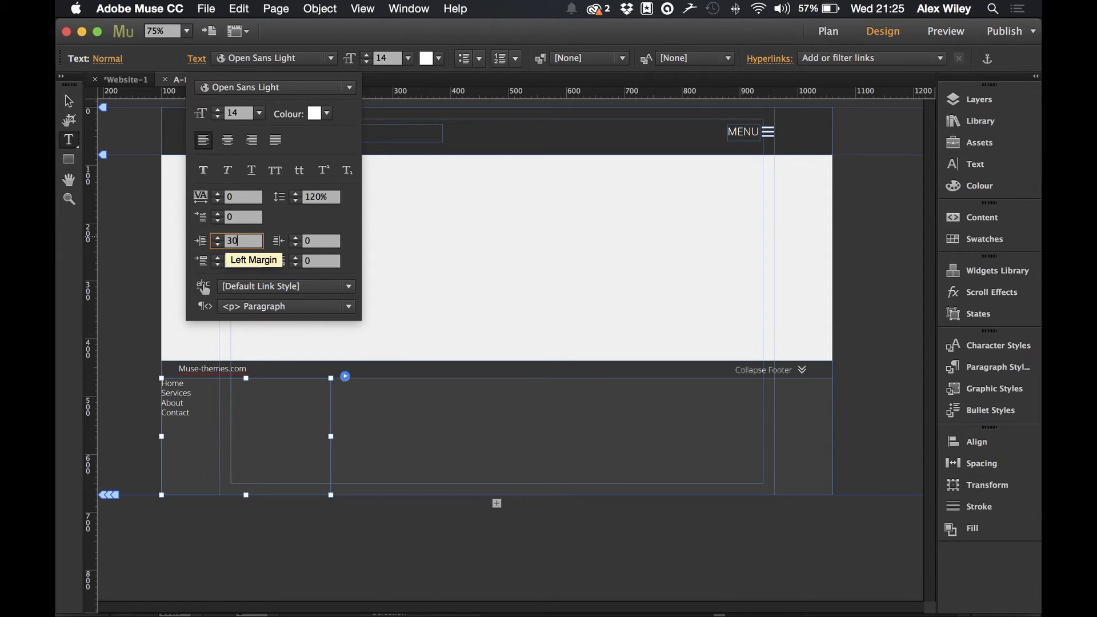
type("30")
key("Return")
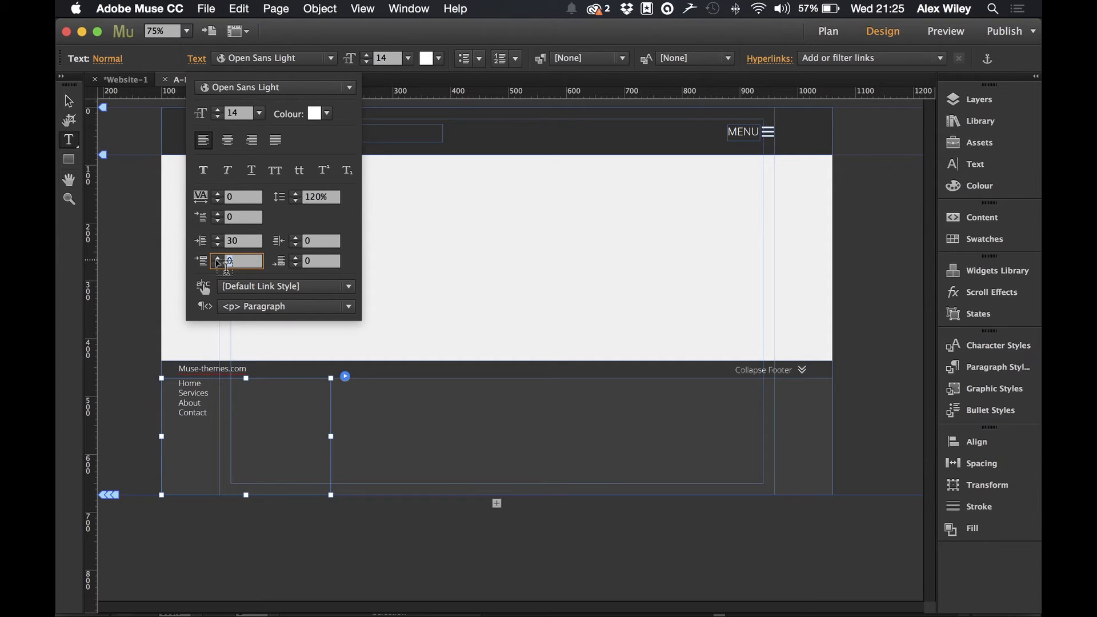
type("15")
key("Return")
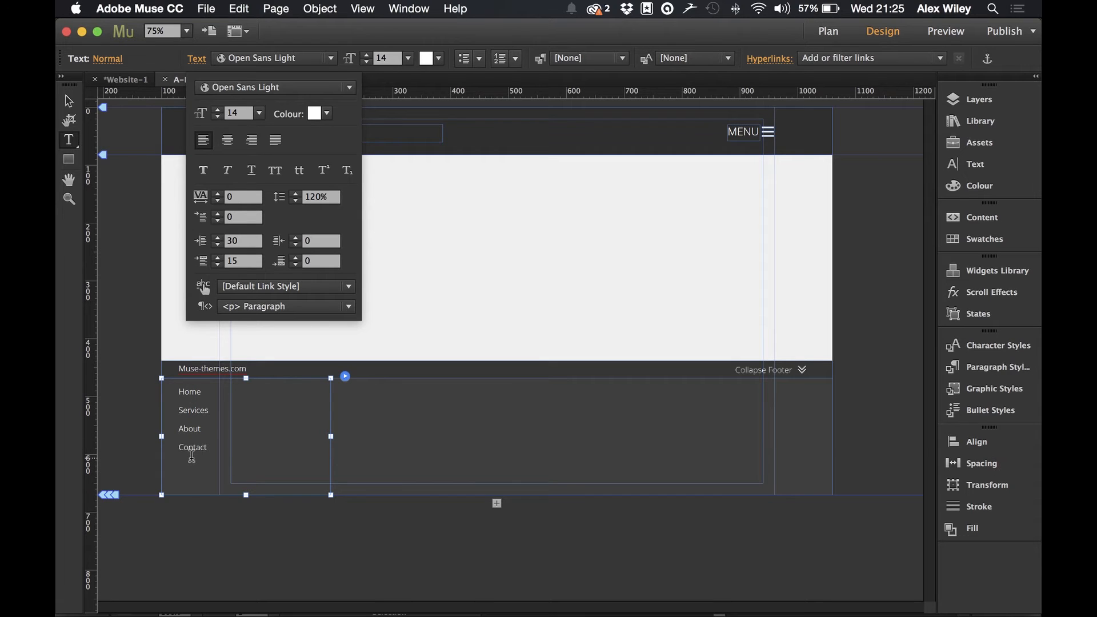
- Fill the navigation text frame with the dark grey swatch 323232 and deselect it
left_click(70, 102)
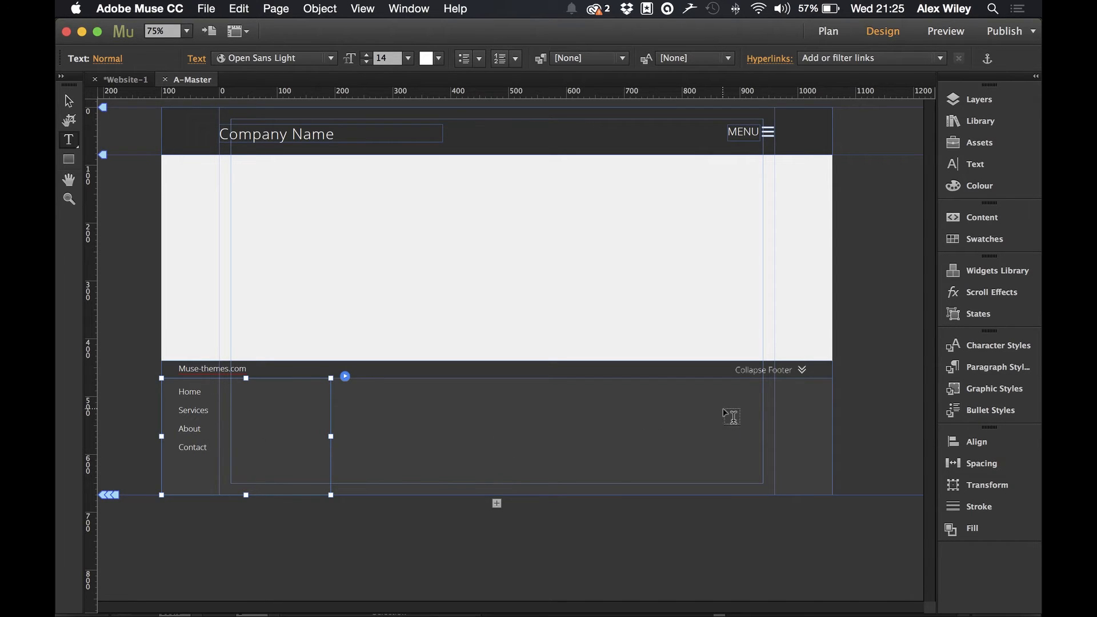
left_click(69, 101)
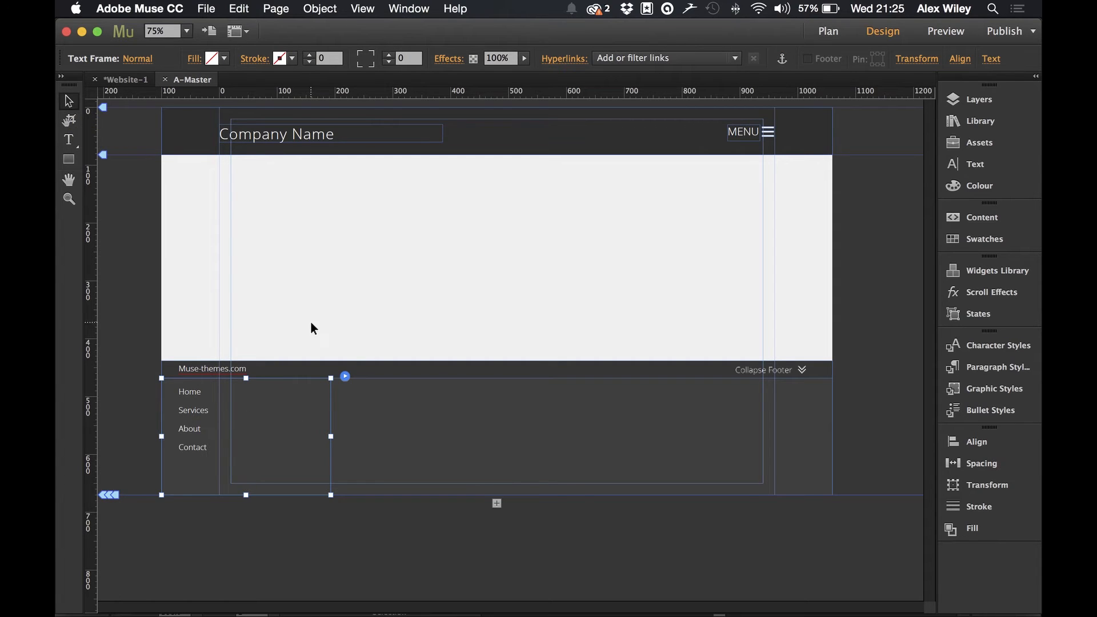
left_click(212, 58)
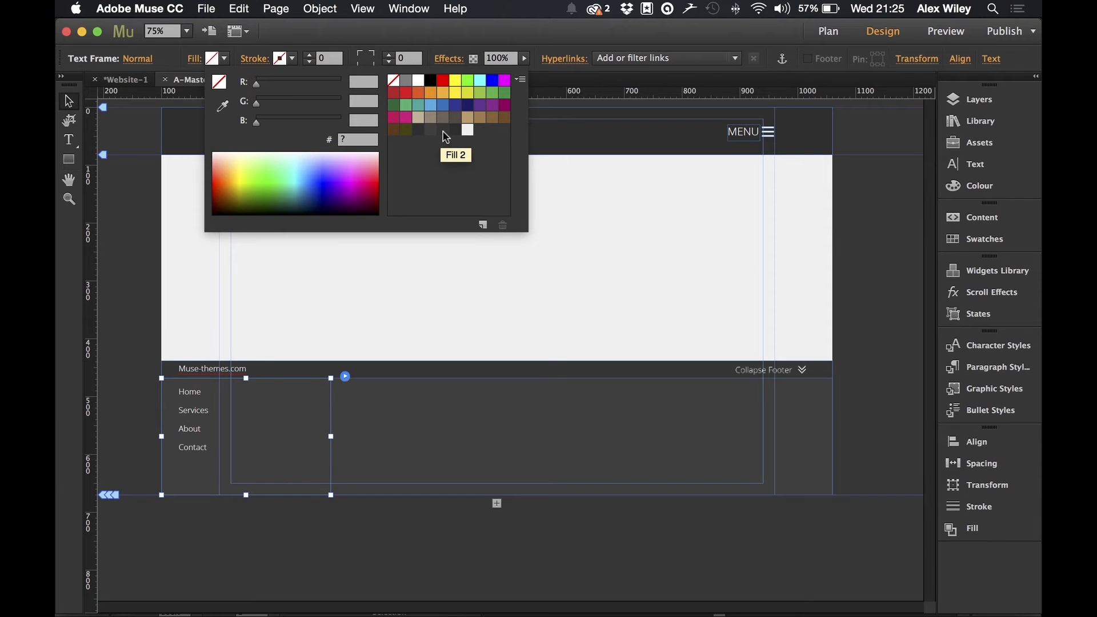
left_click(443, 131)
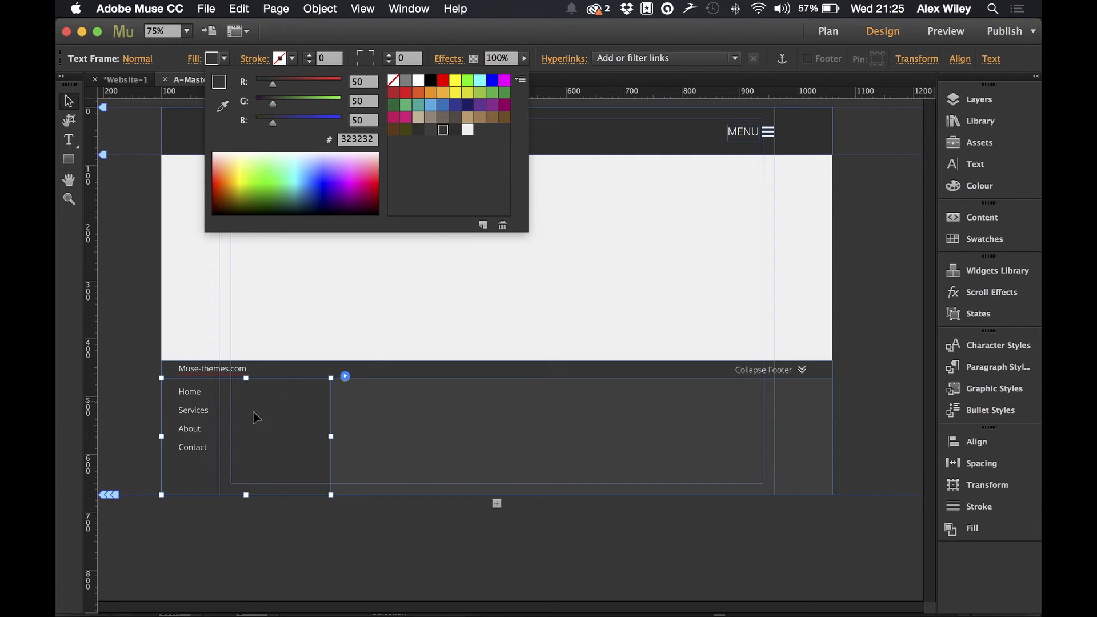
left_click(277, 309)
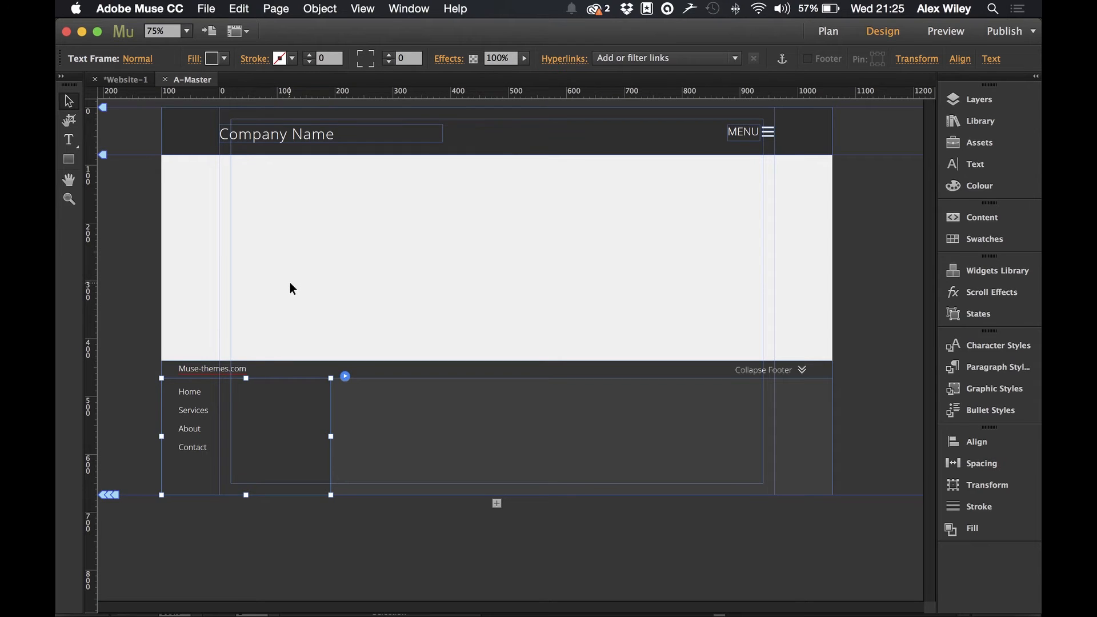
left_click(289, 283)
left_click_drag(297, 393, 607, 388)
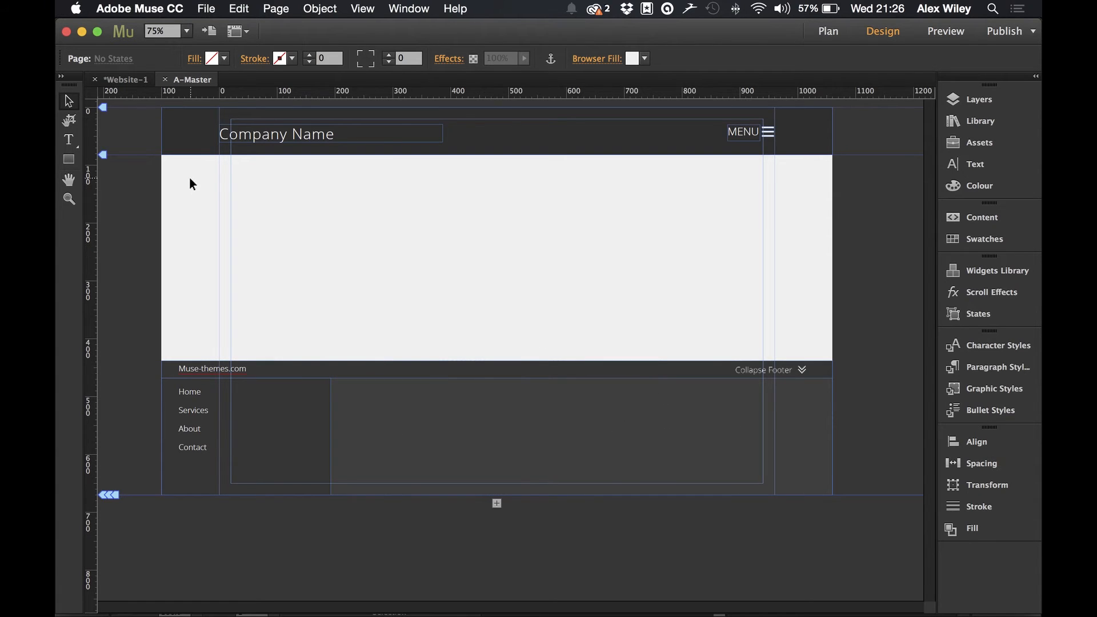
- Draw an empty text frame, place it in the footer beside the navigation column, and stretch it wider and down to the footer's bottom edge
left_click(64, 142)
left_click(320, 177)
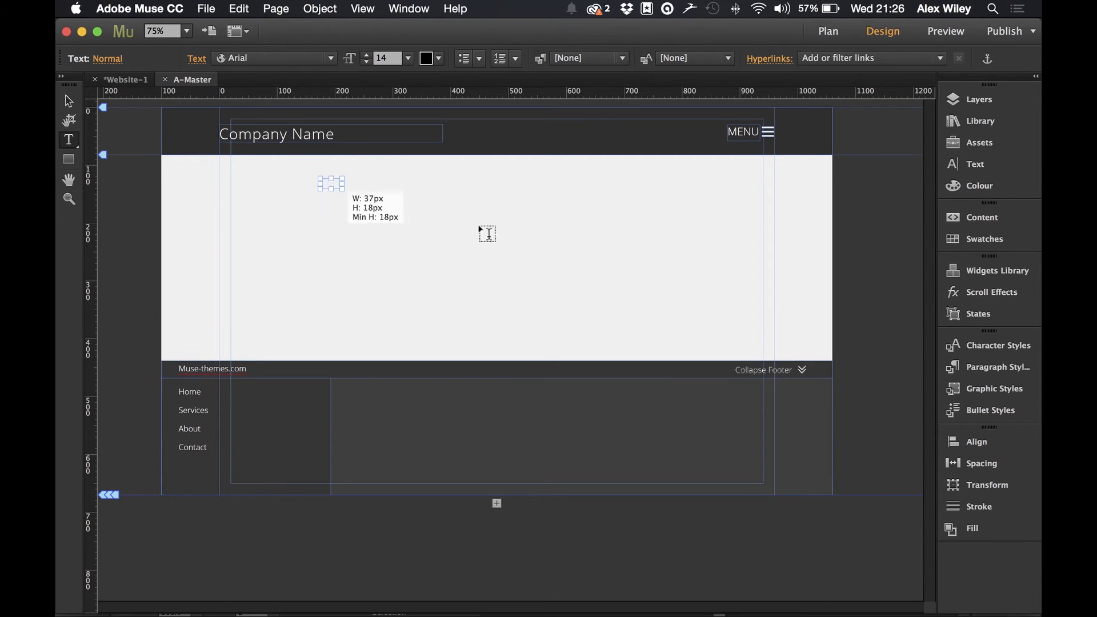
left_click_drag(480, 229, 543, 276)
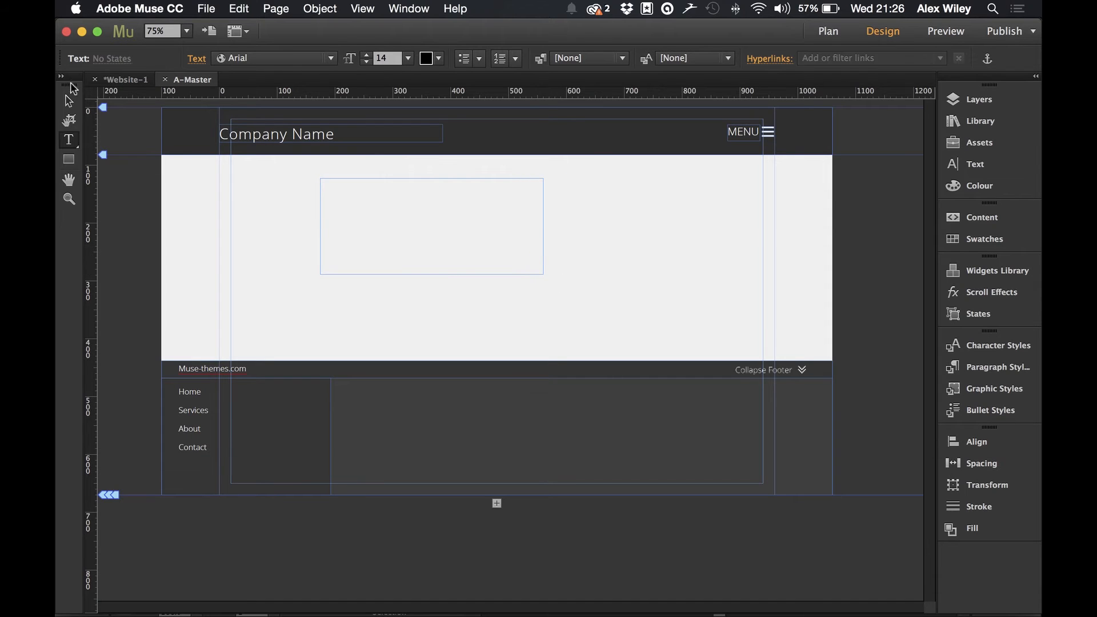
left_click(69, 101)
left_click_drag(393, 204, 406, 407)
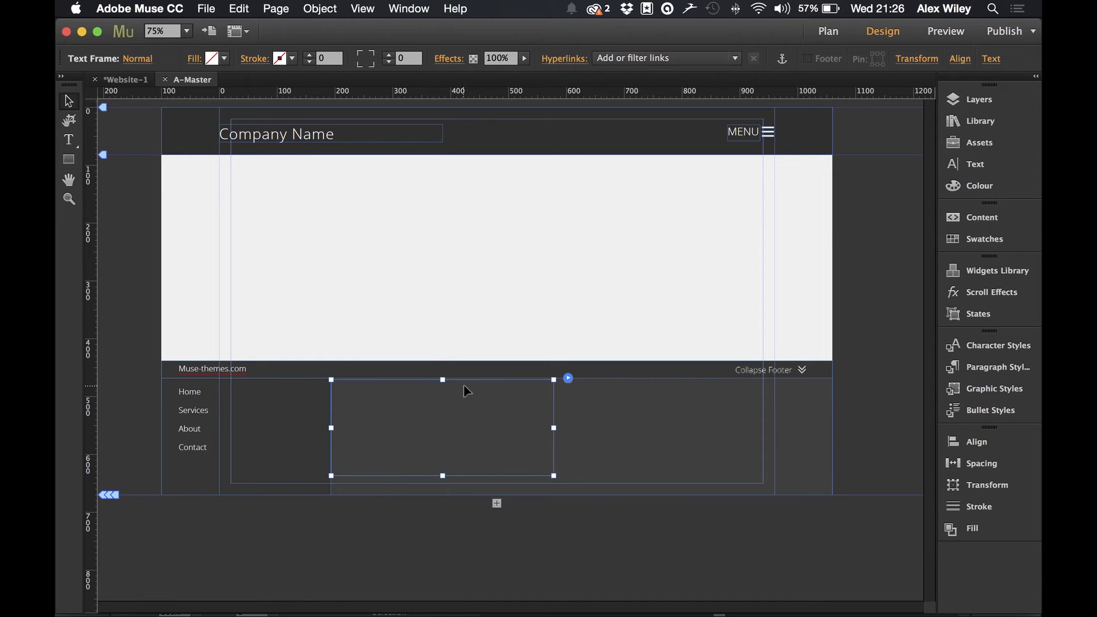
key("Up")
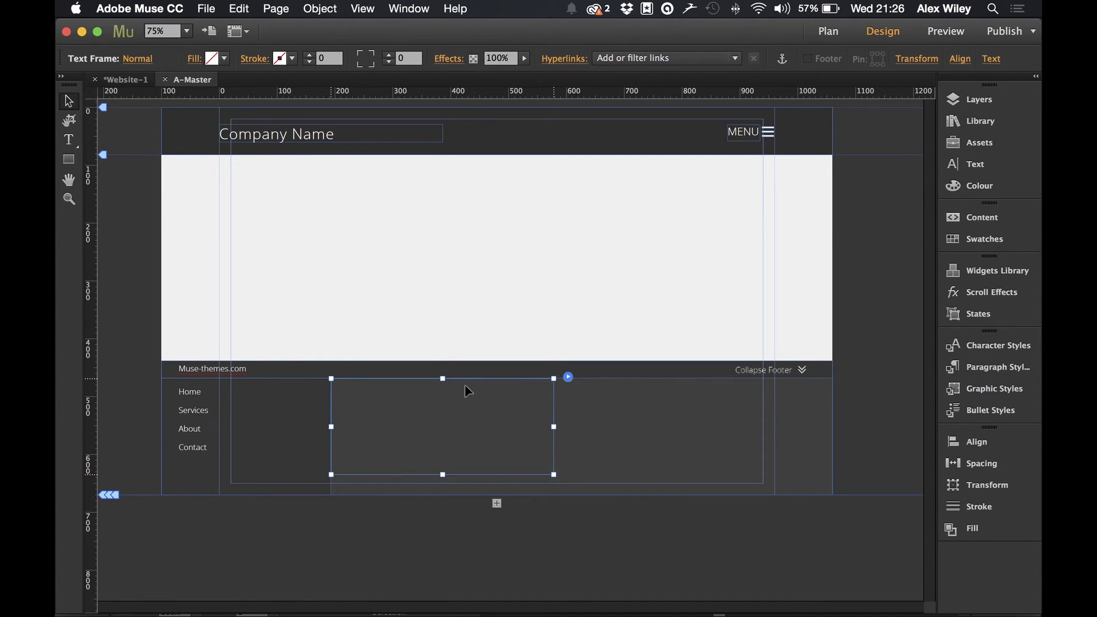
left_click_drag(442, 474, 443, 494)
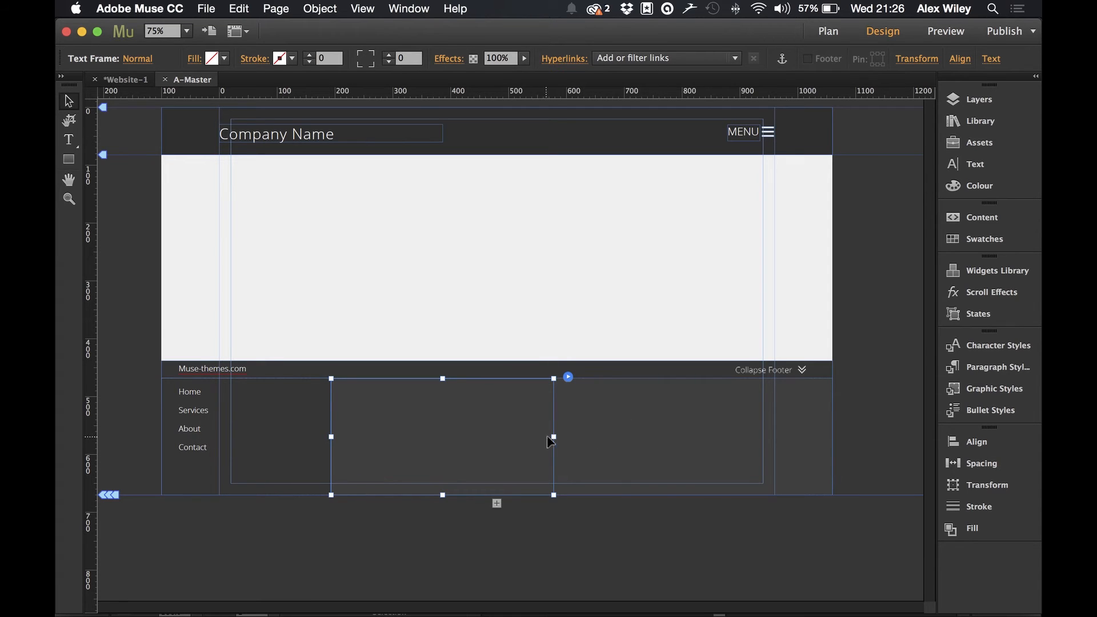
left_click_drag(554, 437, 606, 439)
- Fill the empty middle footer frame with the darker grey swatch 292929 and deselect it
left_click(194, 59)
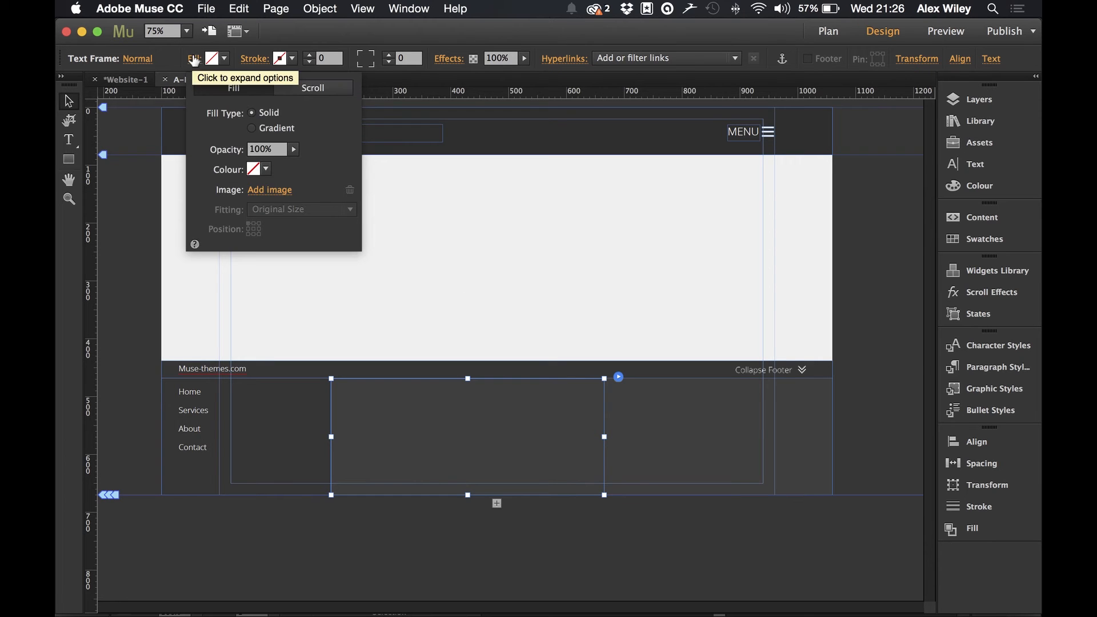
left_click(220, 58)
left_click(220, 59)
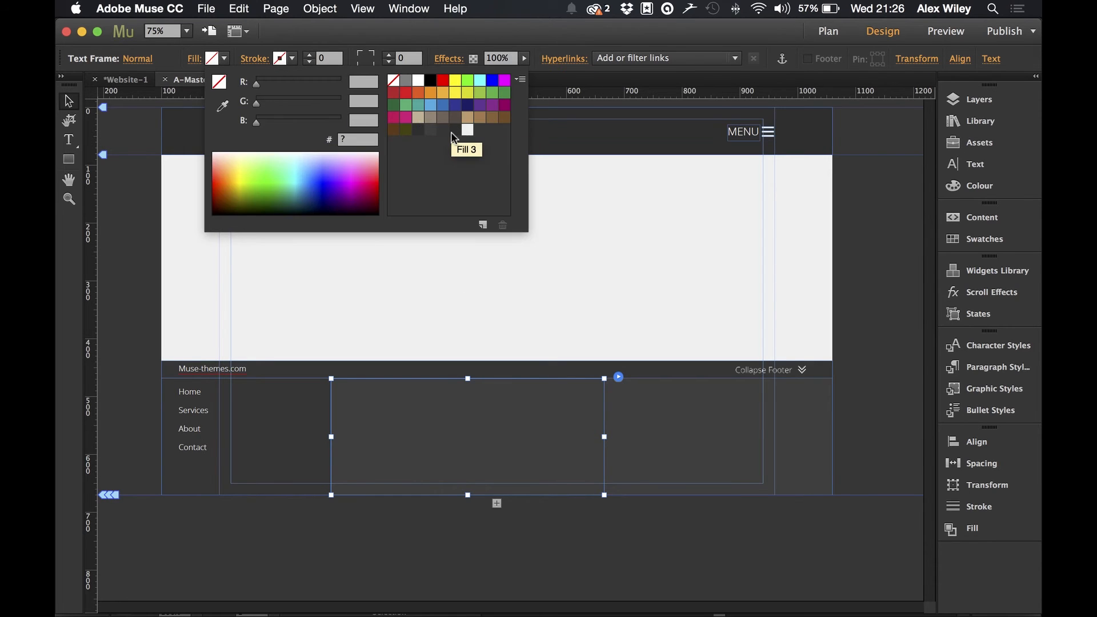
left_click(445, 132)
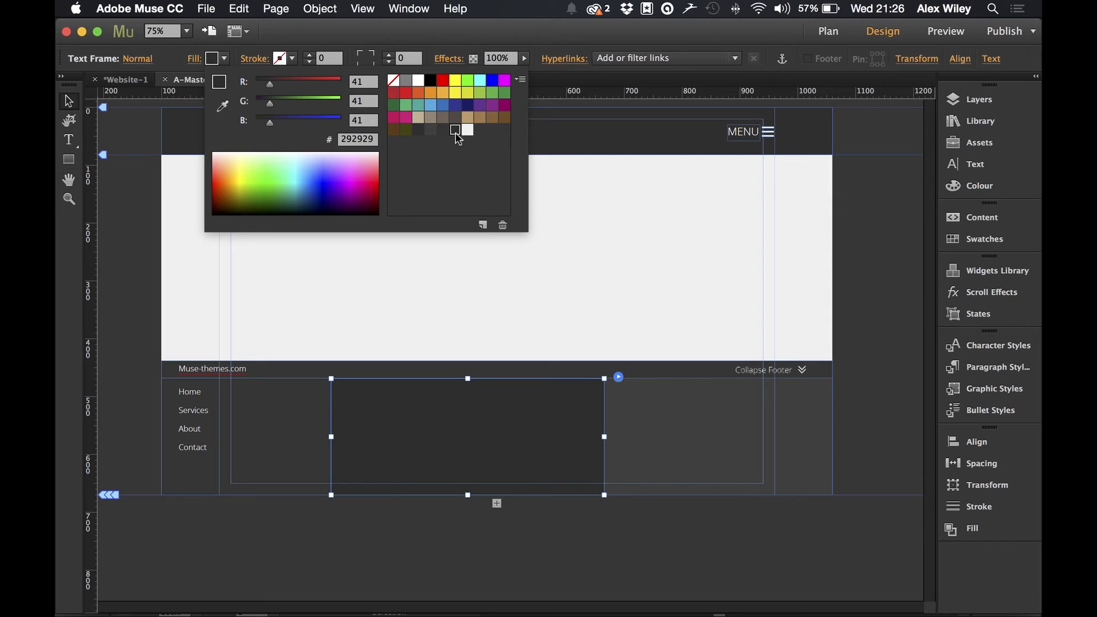
left_click(525, 322)
left_click(525, 321)
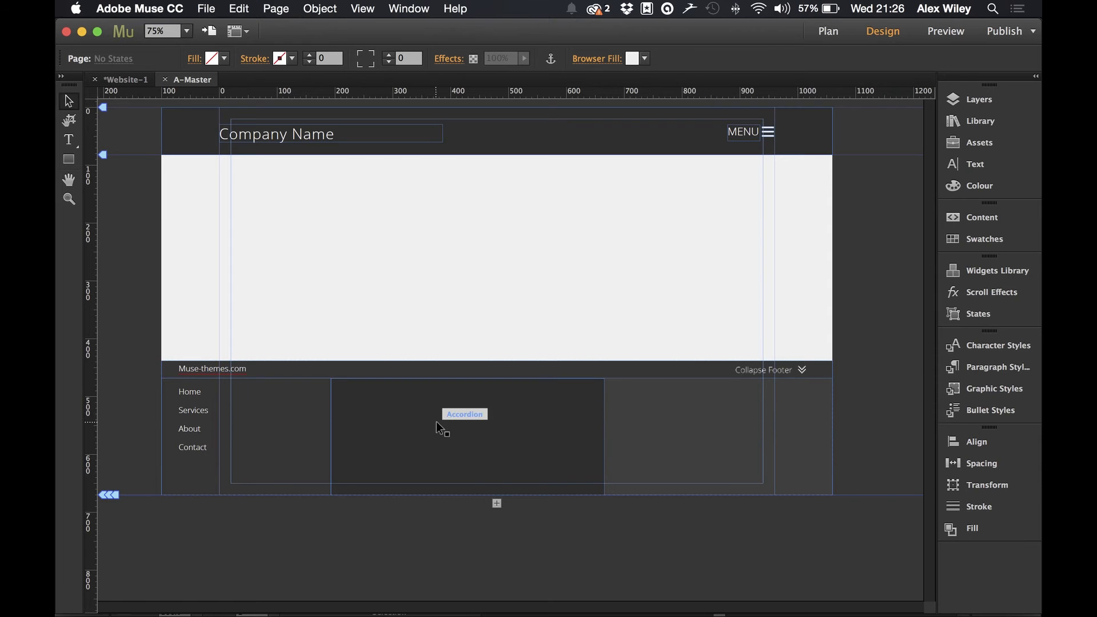
left_click(549, 430)
left_click(455, 298)
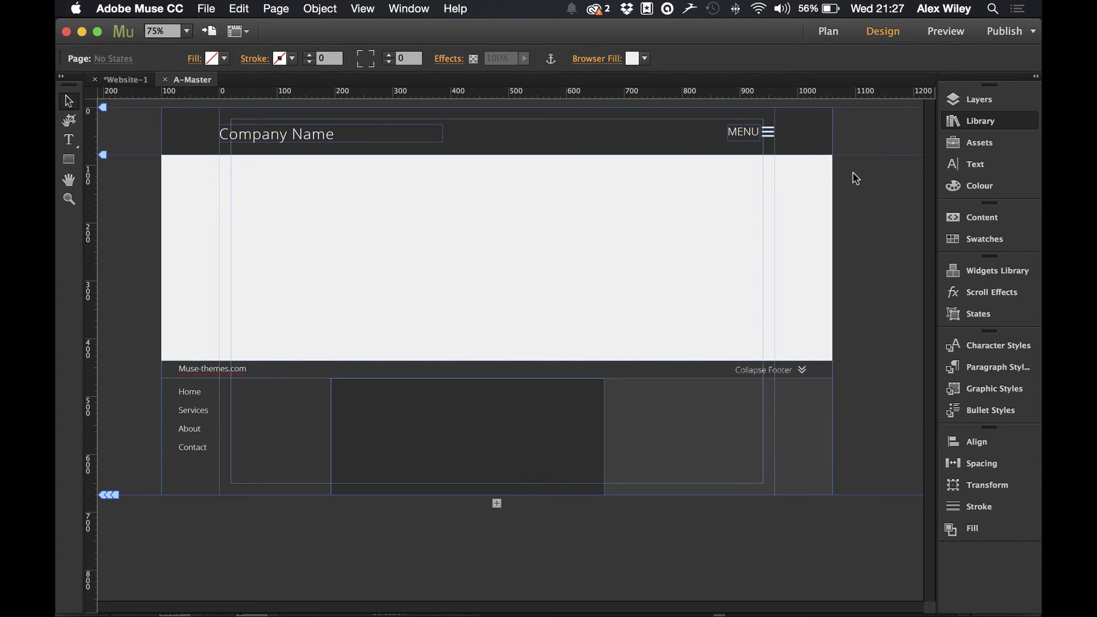
- Search the library for "Soci" and place the Social Sprites item on the page above the footer
double_click(815, 196)
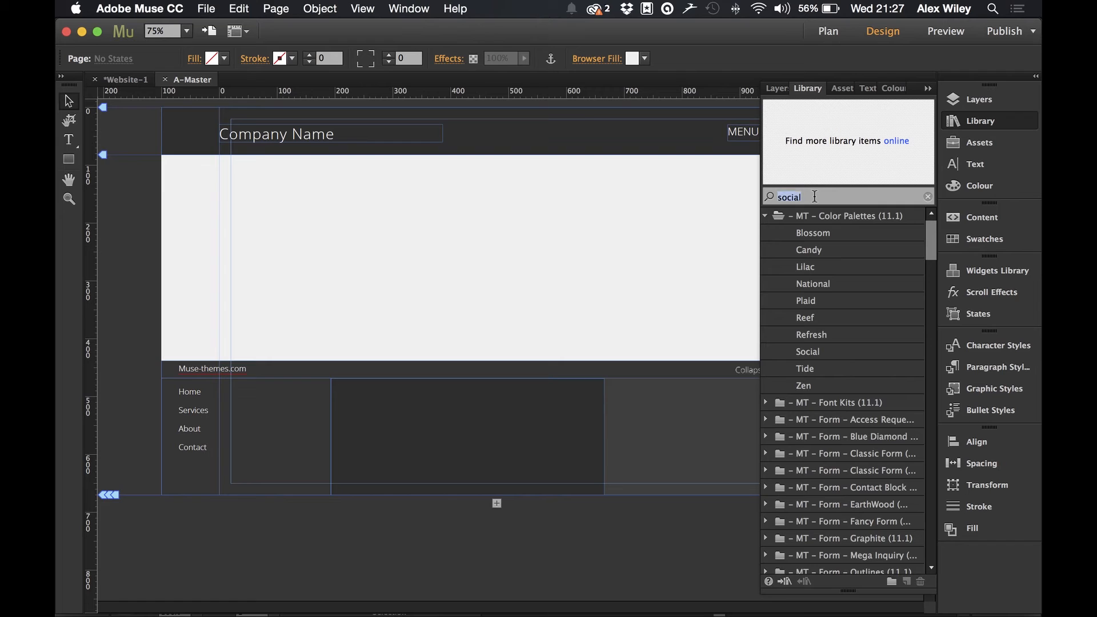
type("Soc")
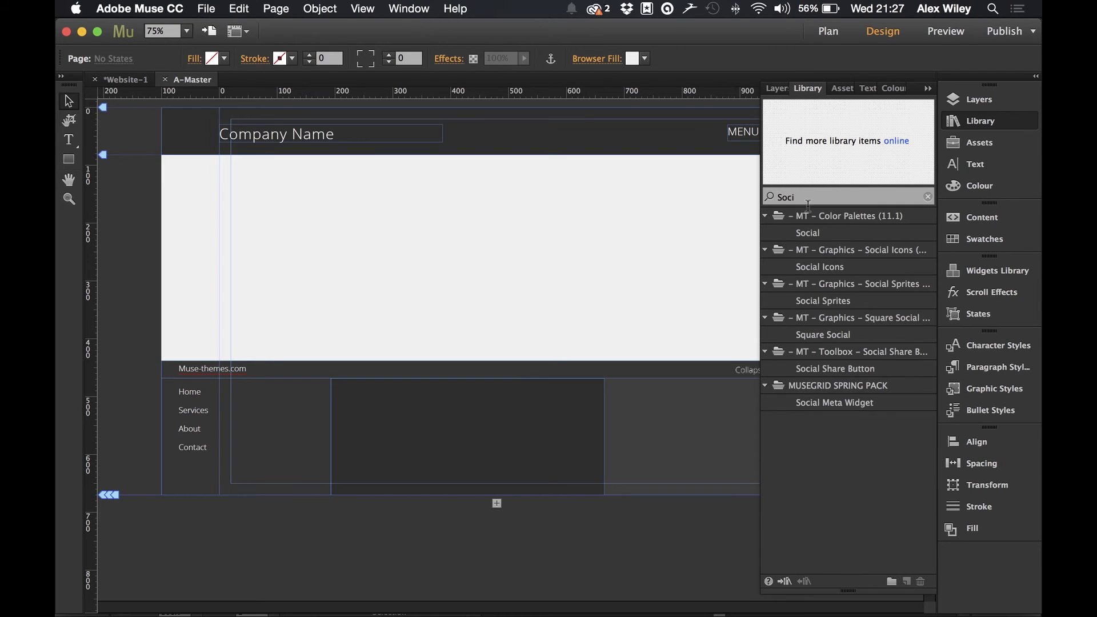
left_click_drag(838, 298, 595, 216)
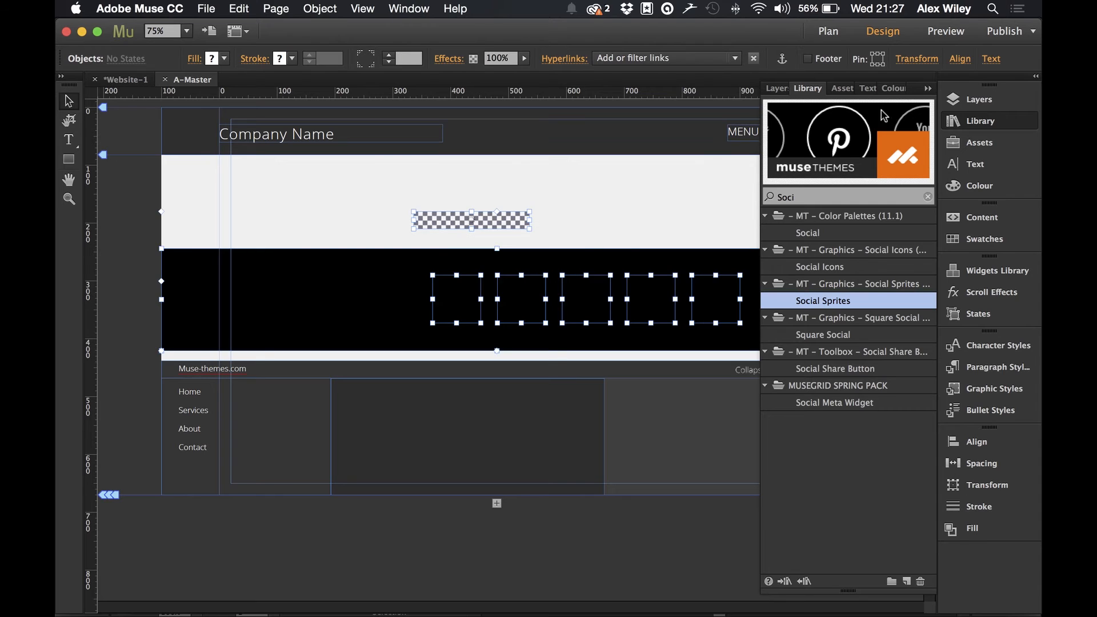
left_click(965, 127)
- Delete the black rectangle behind the social sprites and select all five social icons
left_click(728, 256)
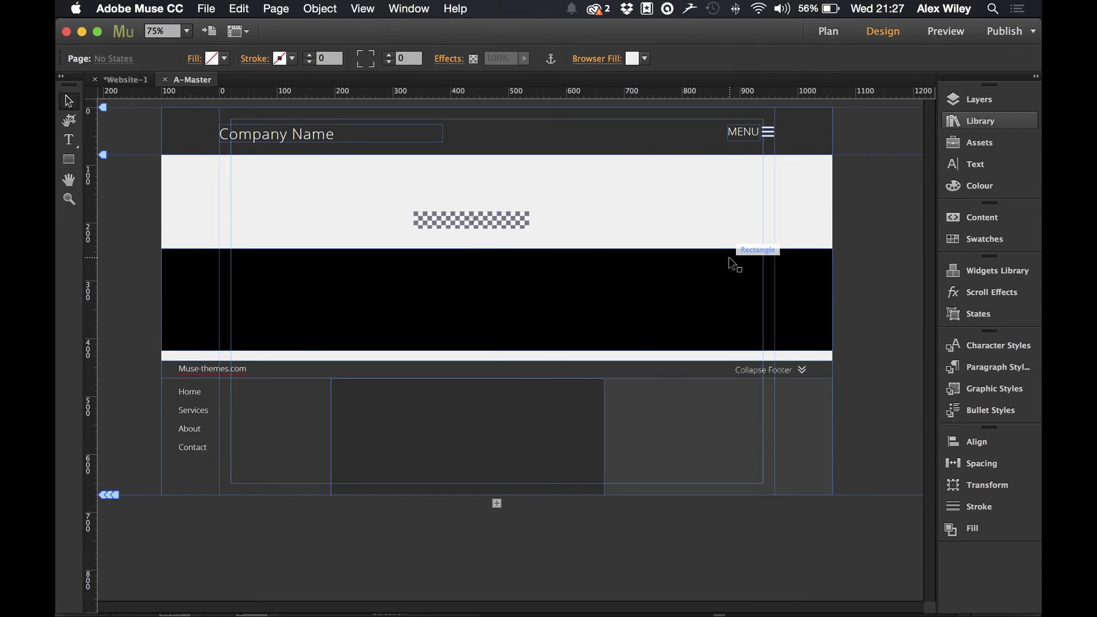
key("Delete")
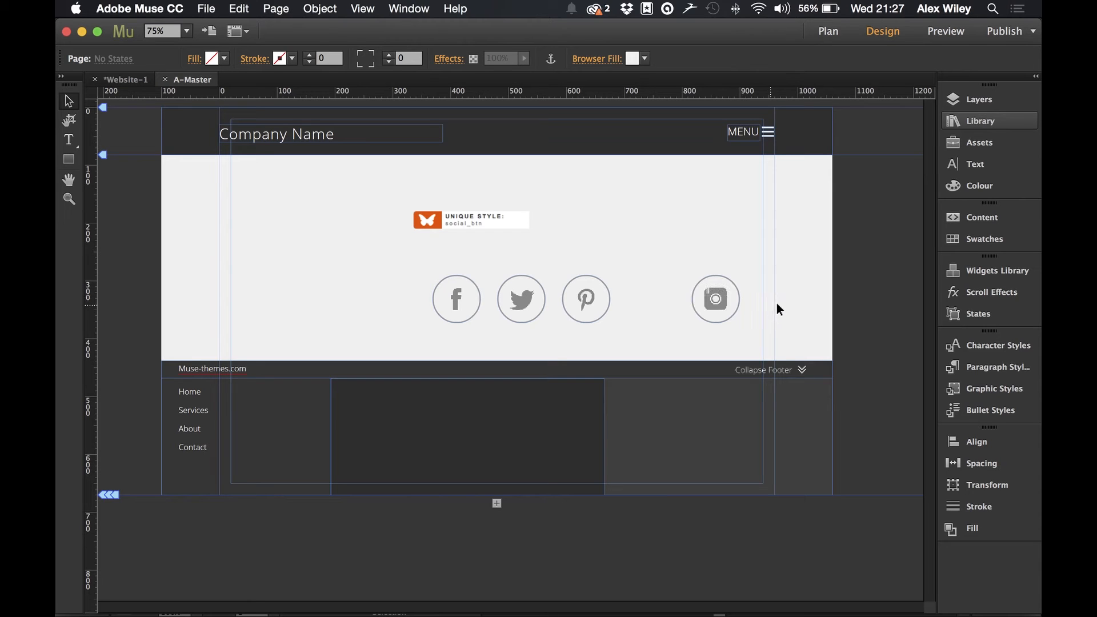
left_click(443, 298)
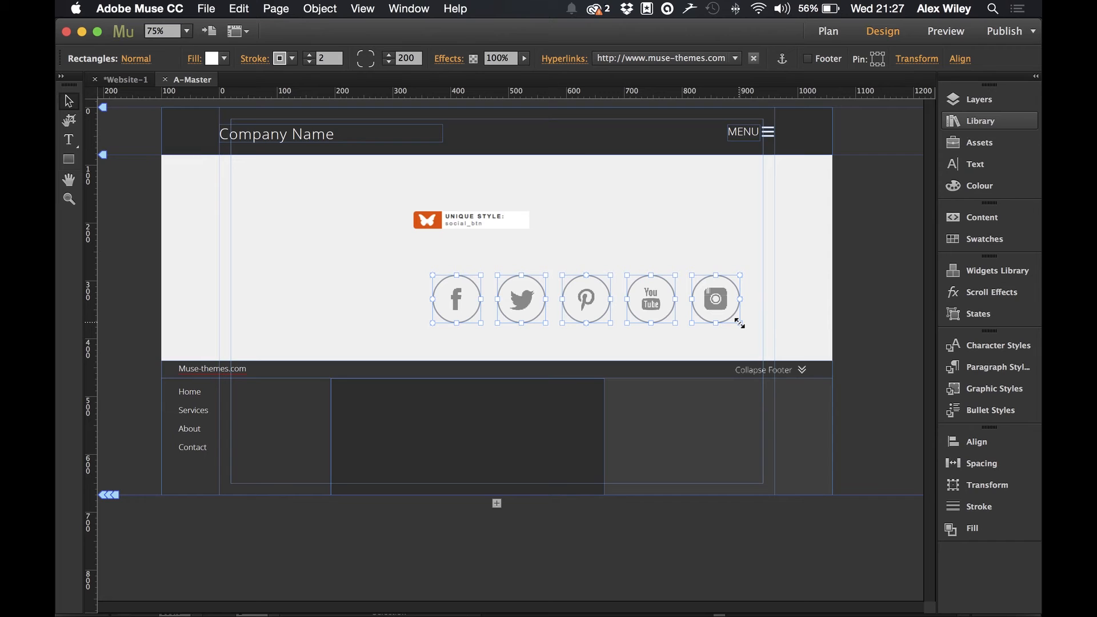
- Shrink the five social icons into the dark middle footer column and move the State Transitions marker off the page's left side
left_click_drag(740, 323, 538, 414)
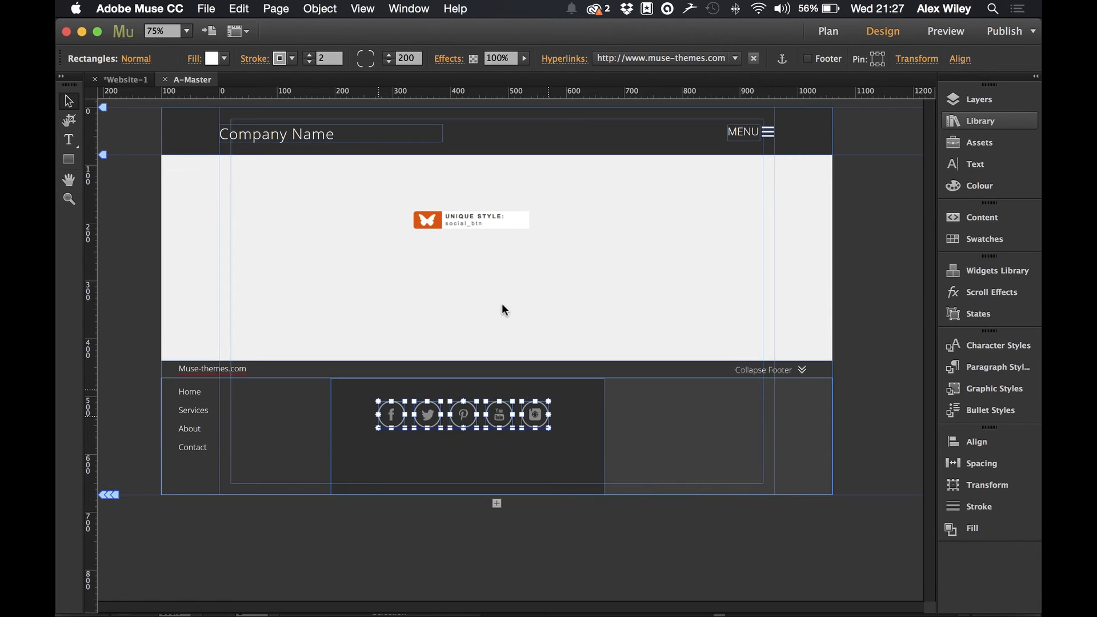
left_click(502, 303)
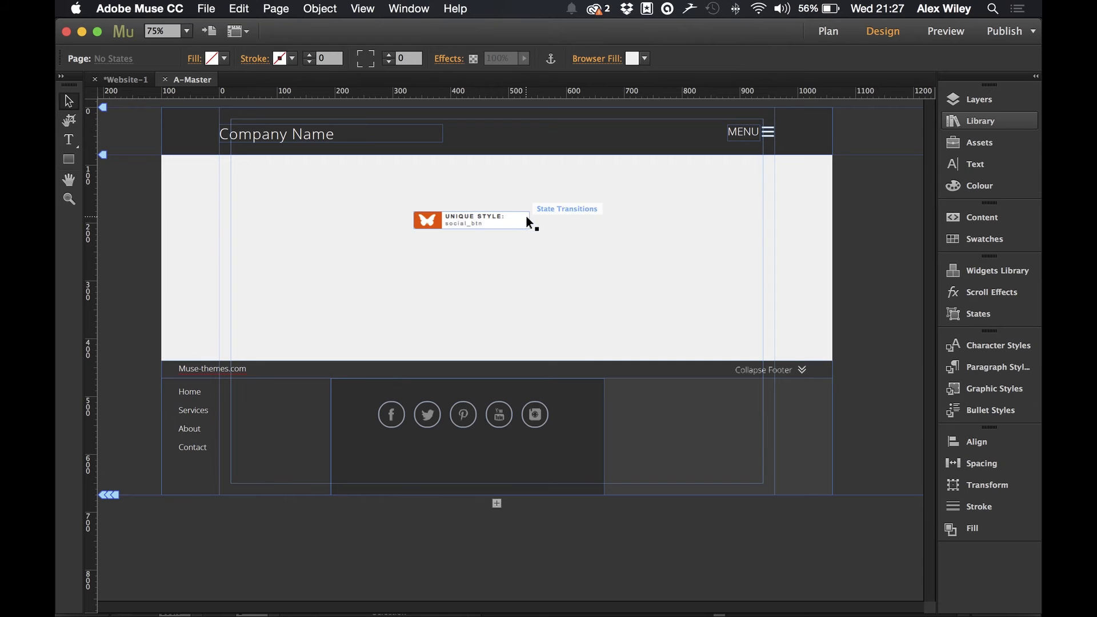
left_click_drag(522, 223, 146, 227)
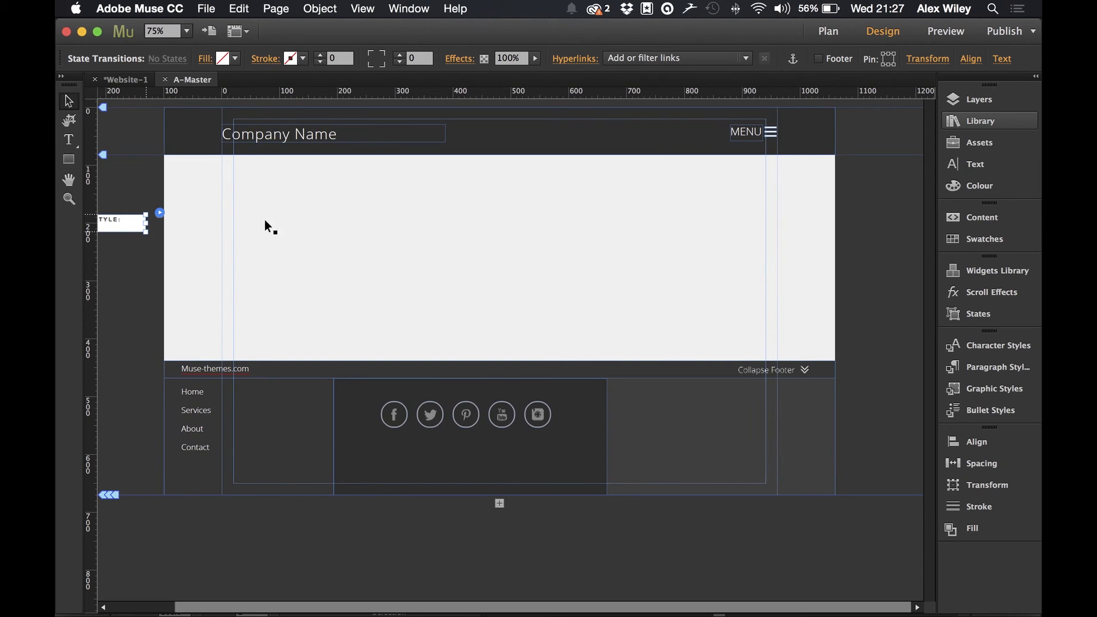
left_click(343, 219)
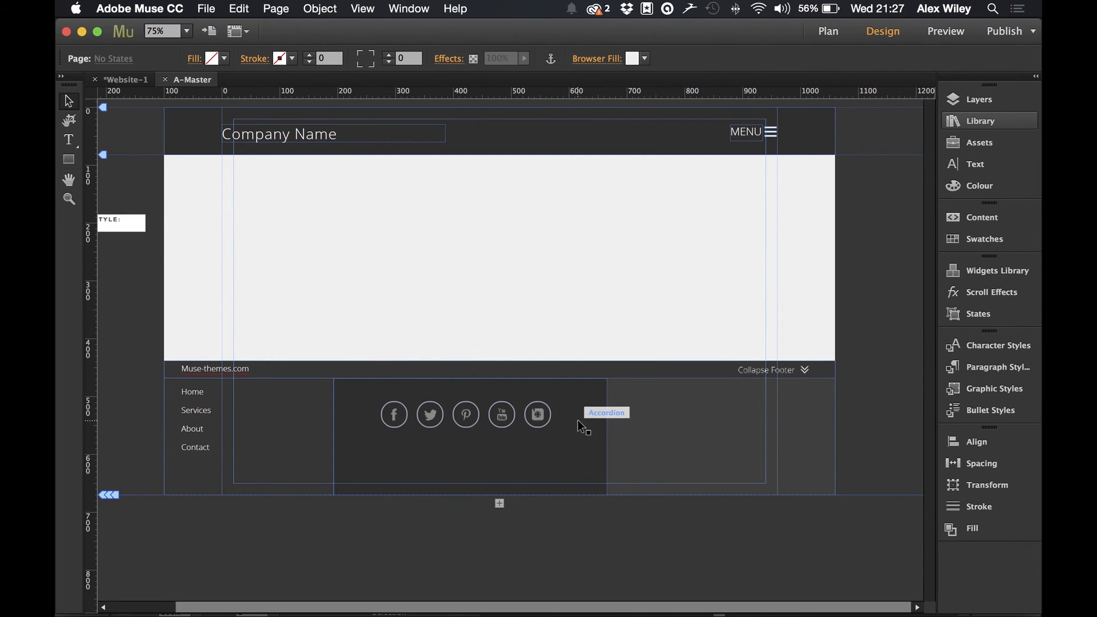
- Test collapsing and re-expanding the footer accordion through its label bar, checking the expand and collapse text
left_click(472, 374)
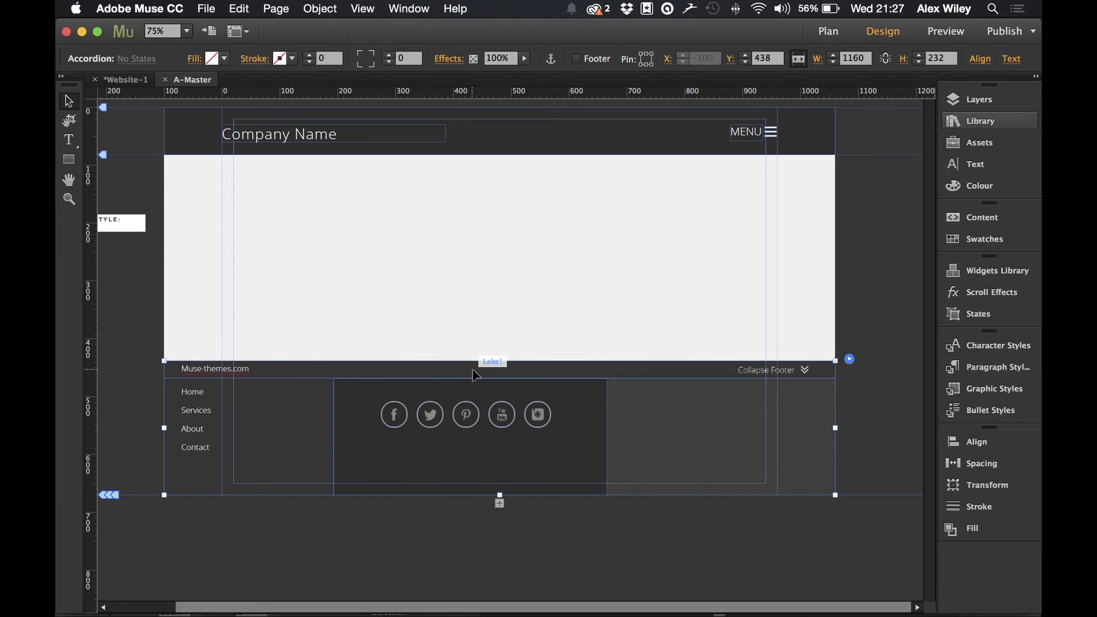
left_click(473, 375)
left_click(472, 375)
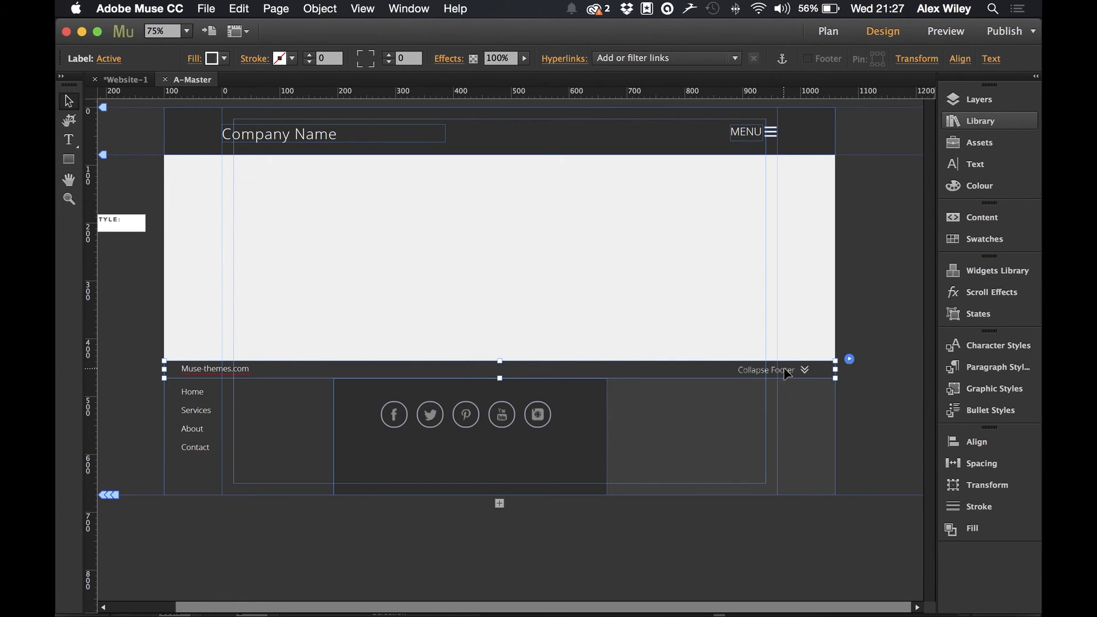
left_click(685, 369)
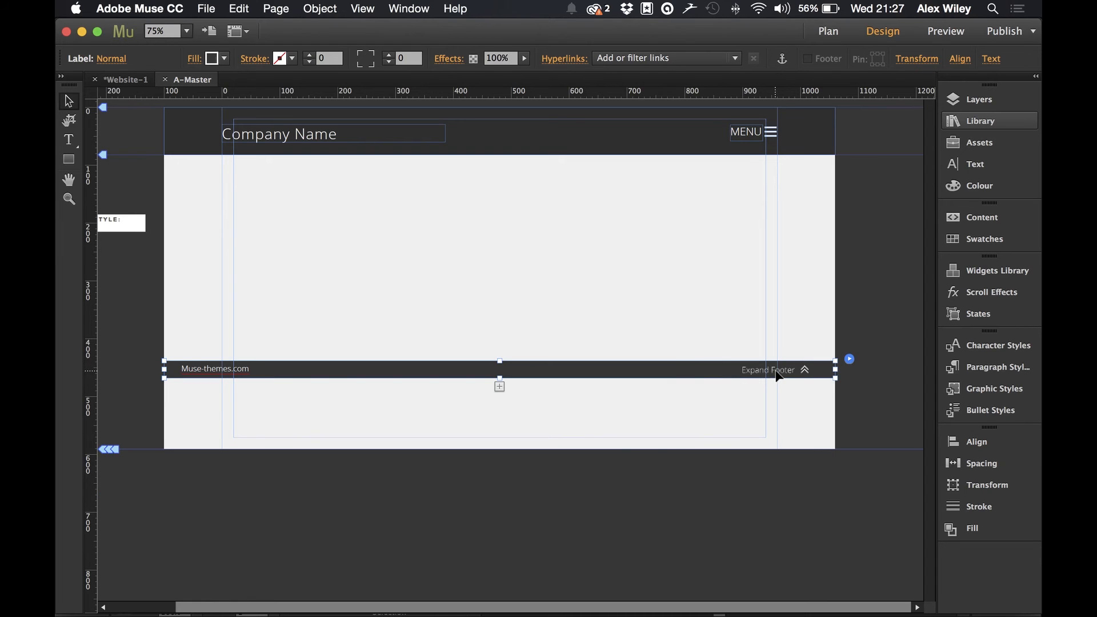
left_click(680, 376)
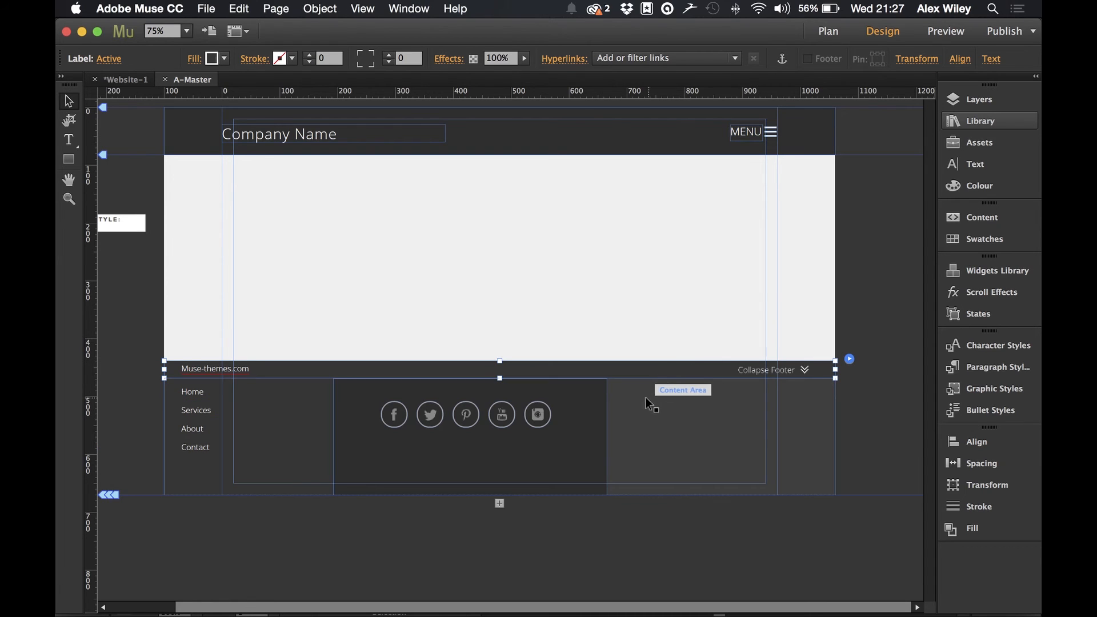
left_click_drag(737, 412, 649, 392)
left_click(645, 293)
- Draw a text frame above the footer and enter the heading "Contact Information" with two phone numbers below it
key("t")
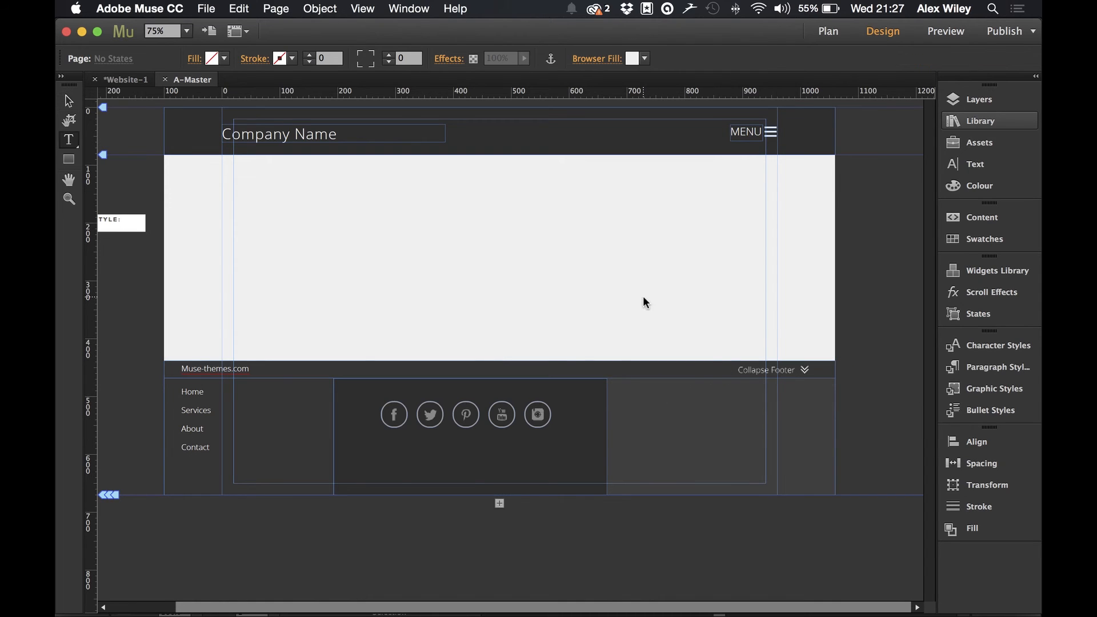
left_click_drag(427, 195, 678, 259)
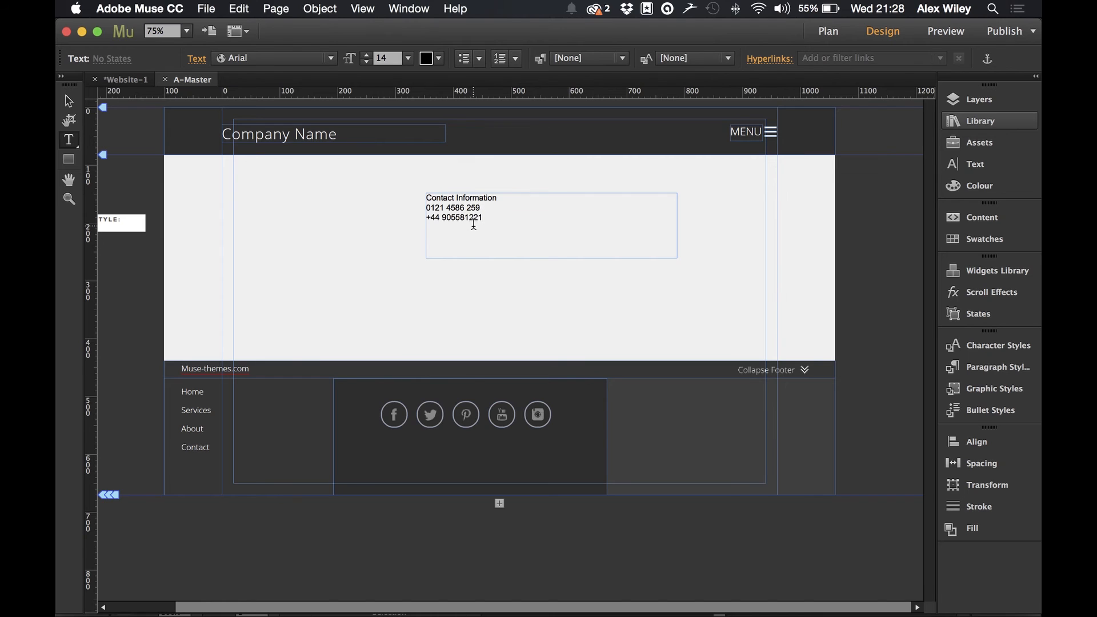
left_click(69, 101)
- Set the font size of the "Contact Information" heading to 16
double_click(441, 211)
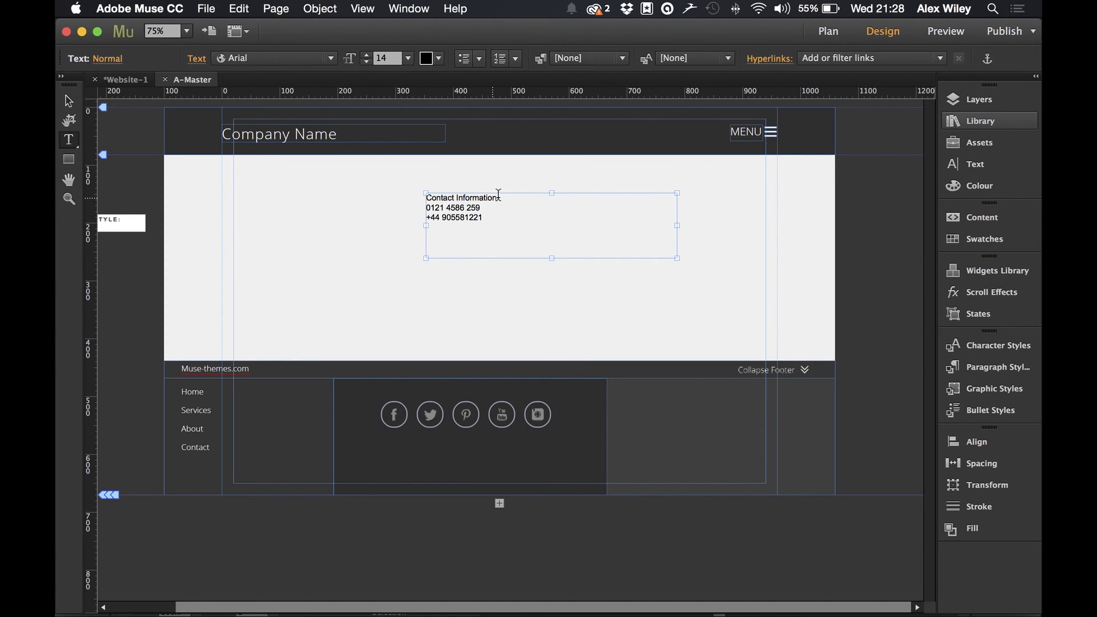
left_click_drag(499, 197, 416, 198)
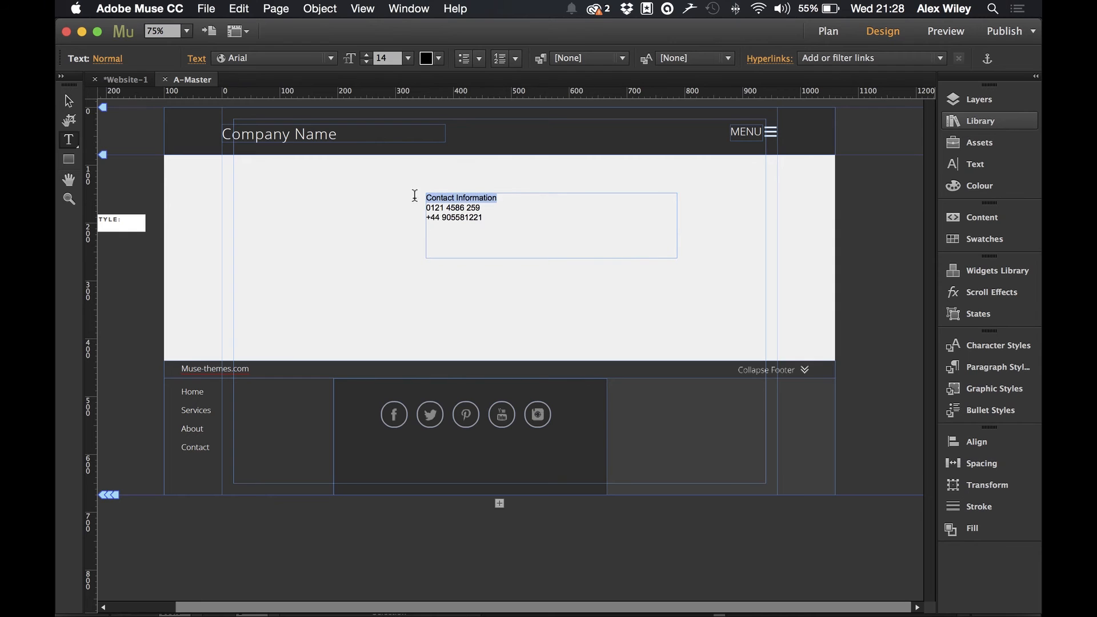
left_click(366, 54)
left_click(367, 55)
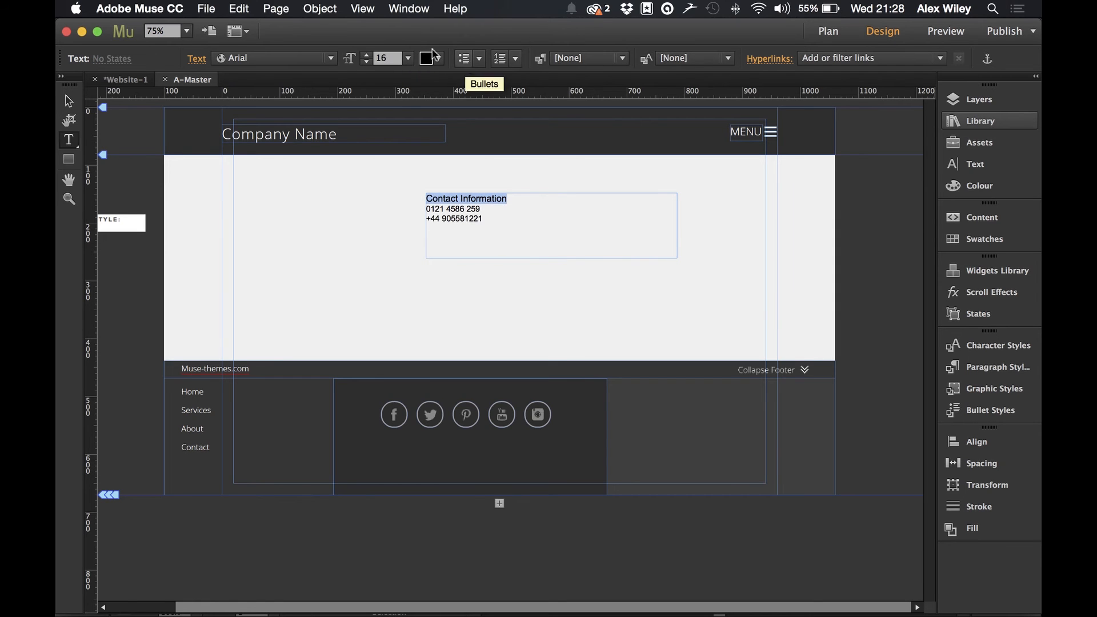
- Set the whole contact text frame to the Open Sans Light font and colour its text white
left_click(257, 60)
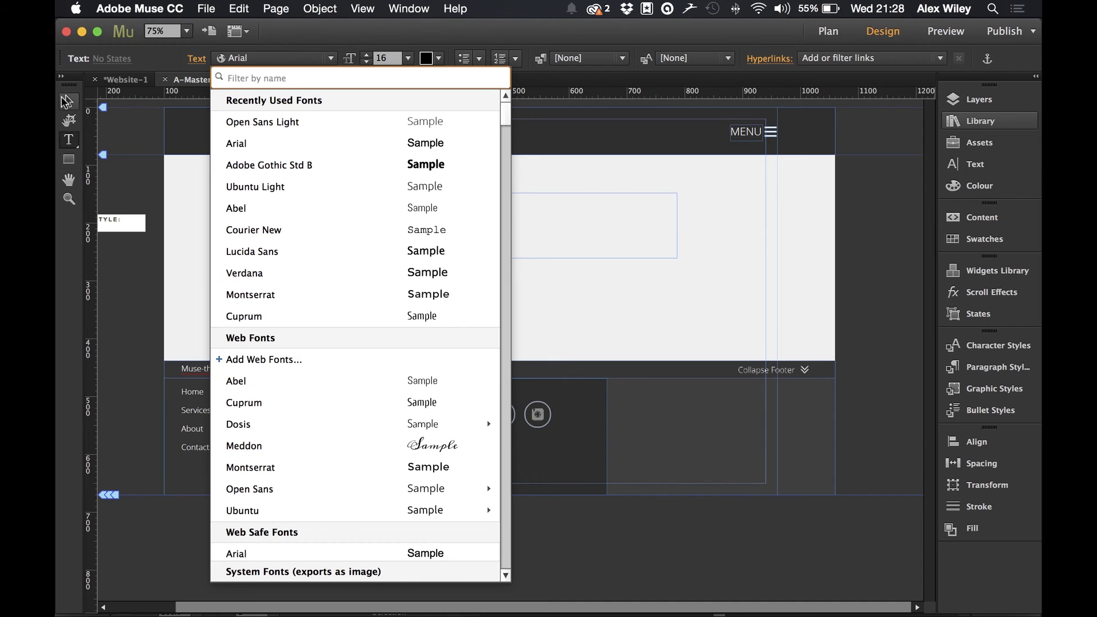
left_click(66, 101)
key("t")
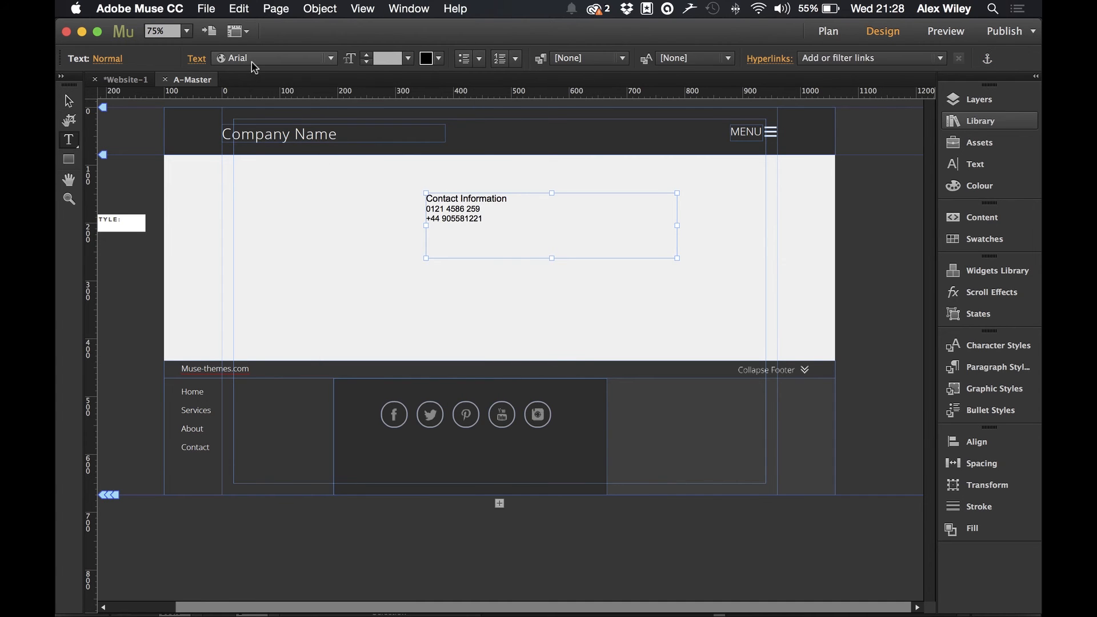
left_click(252, 62)
type("open")
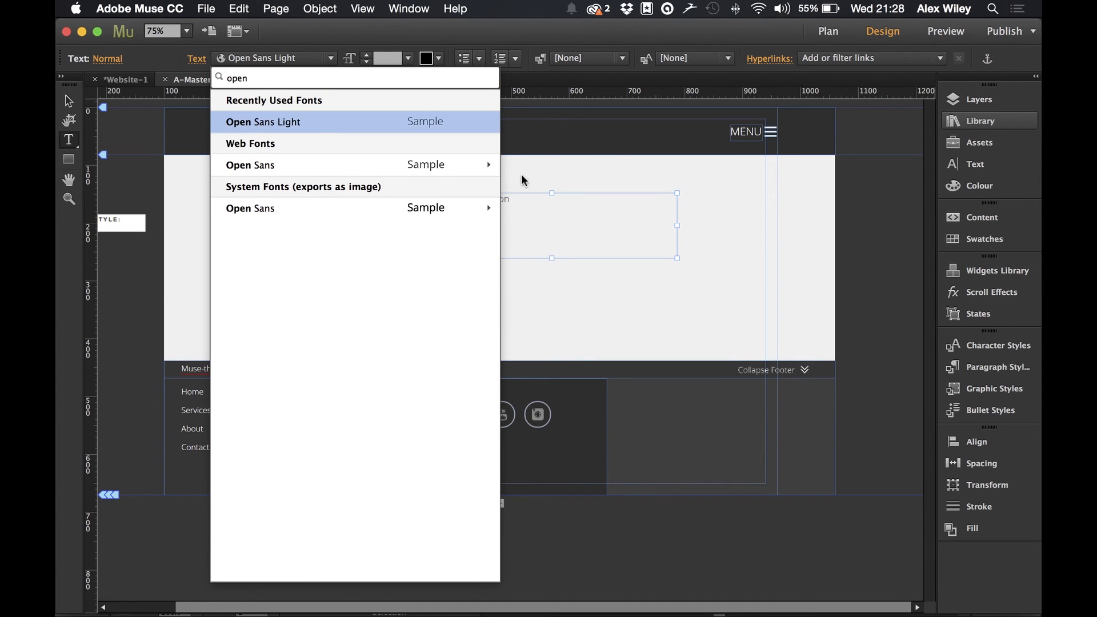
key("Return")
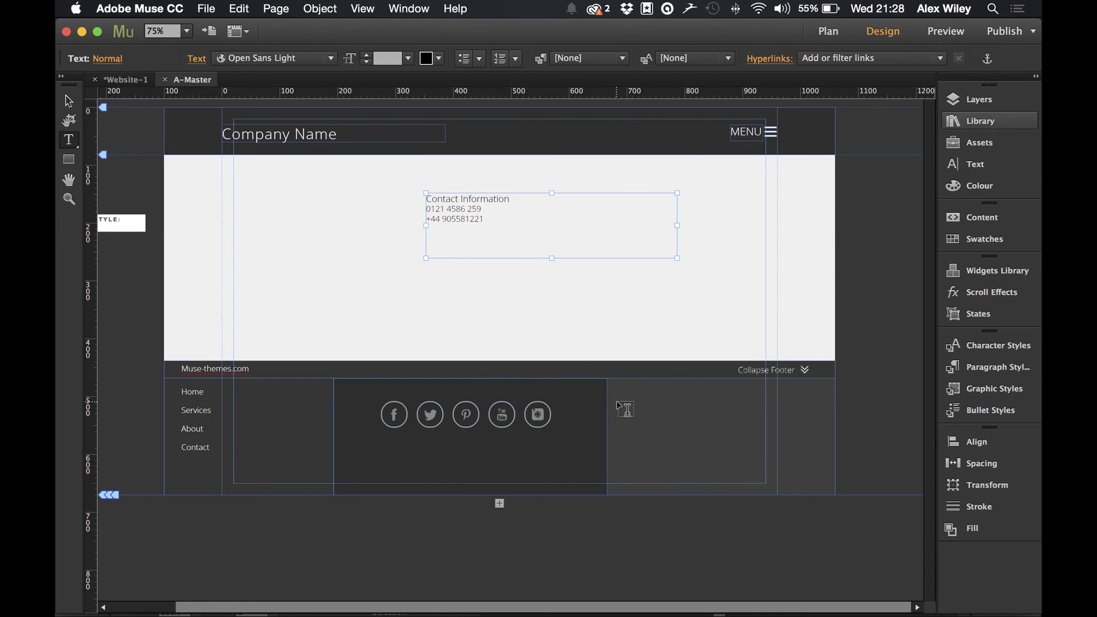
left_click(437, 58)
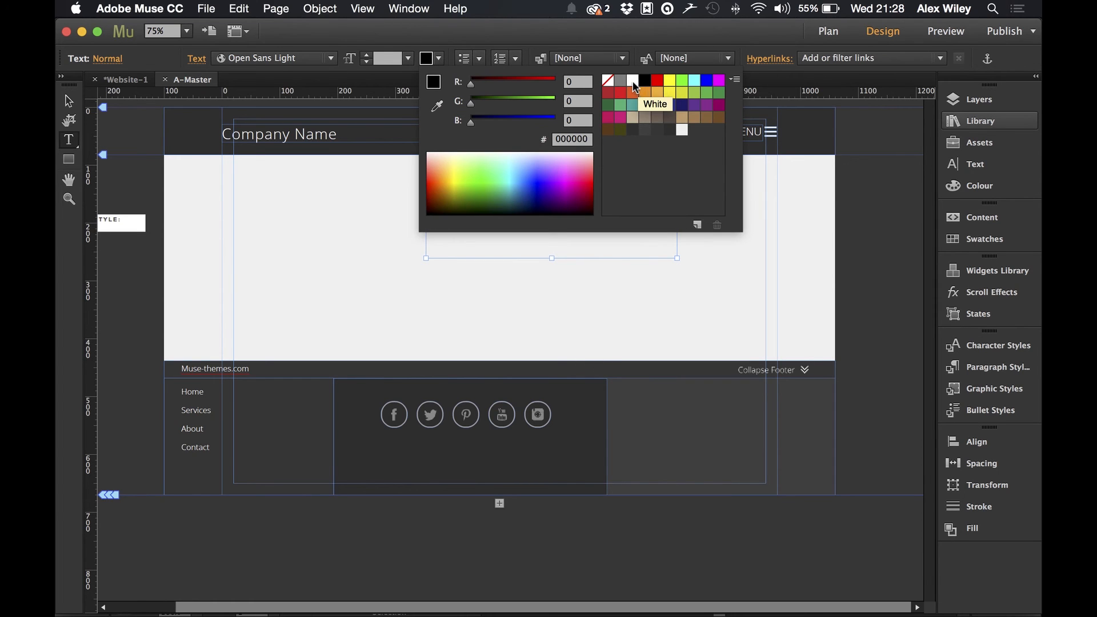
left_click(634, 87)
- Narrow the contact text frame and place it in the footer's empty column beside the social icons
left_click(67, 101)
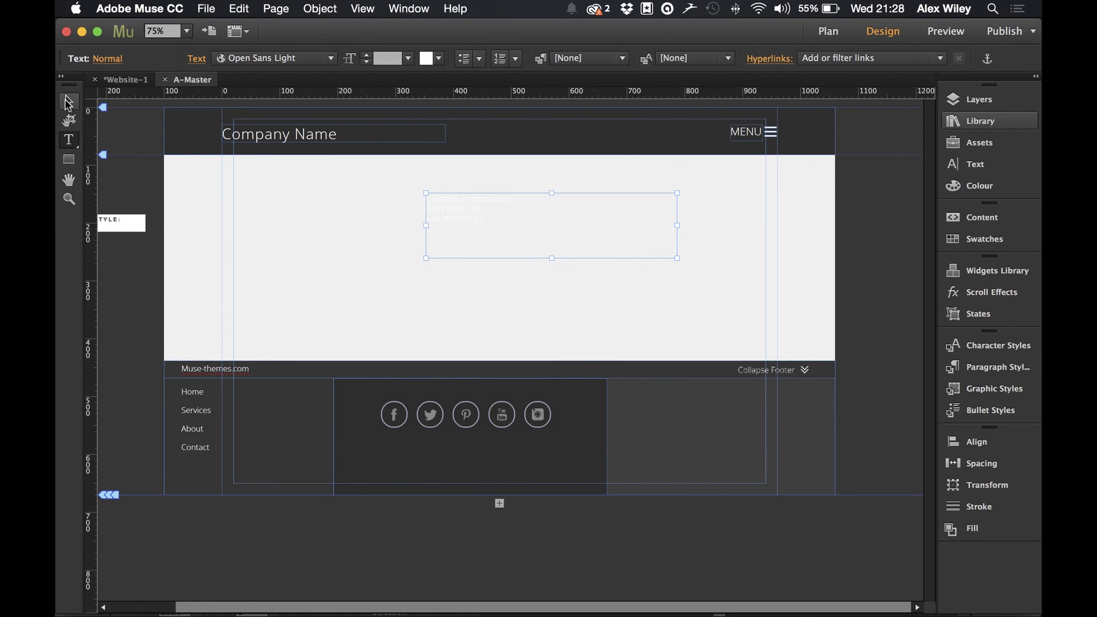
left_click_drag(643, 225, 580, 225)
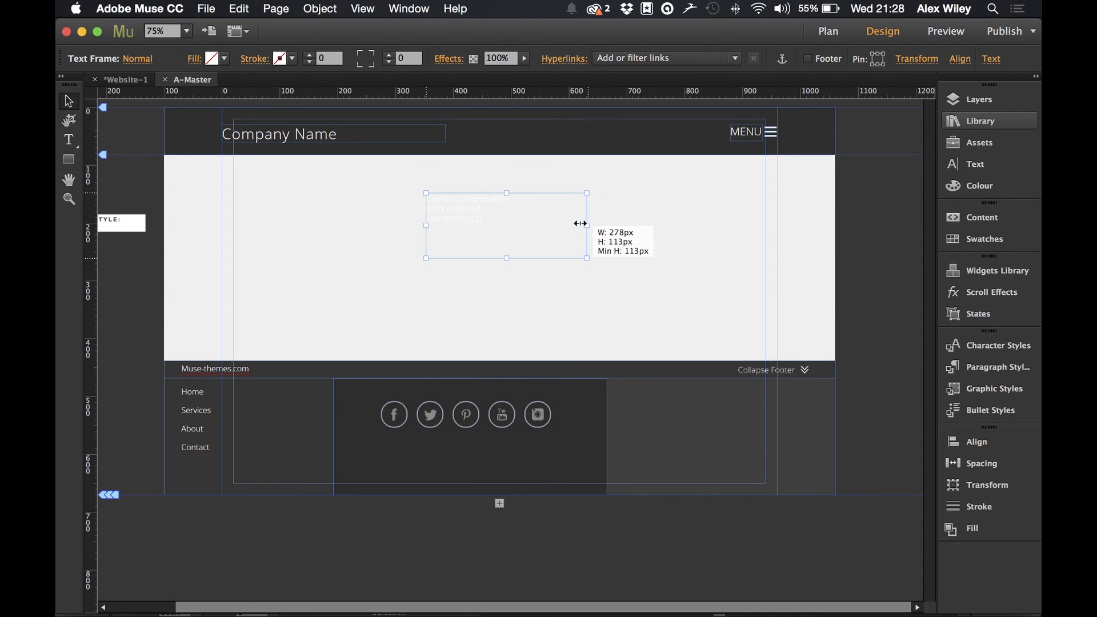
left_click_drag(480, 210, 681, 409)
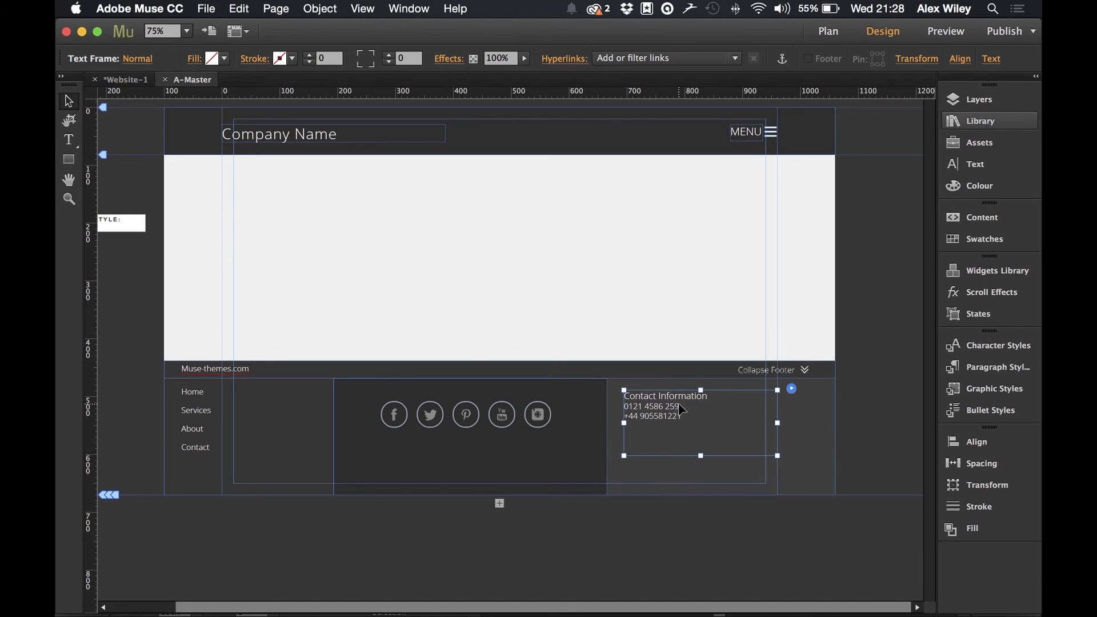
left_click(627, 295)
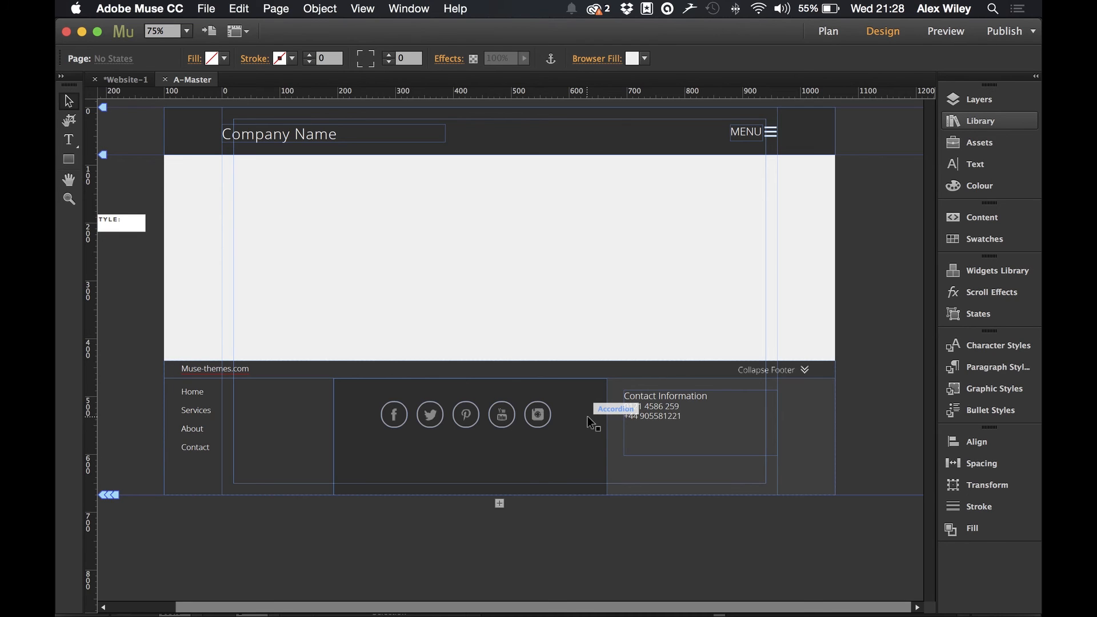
- Collapse the footer accordion and move it down so that its bar sits on the page's bottom edge
left_click(568, 374)
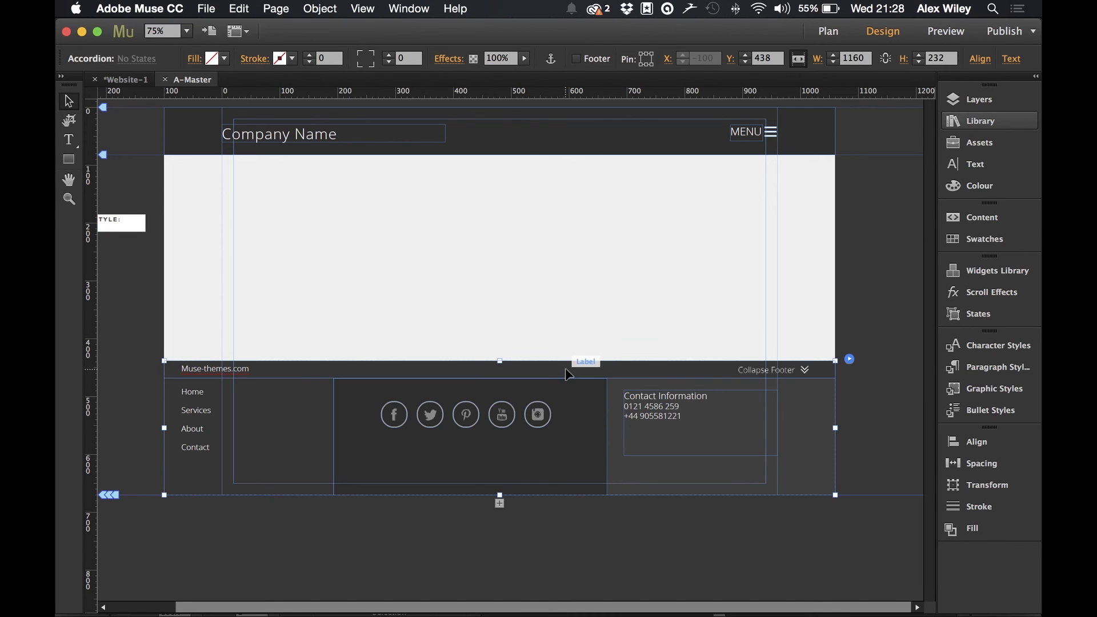
left_click(567, 363)
left_click(566, 363)
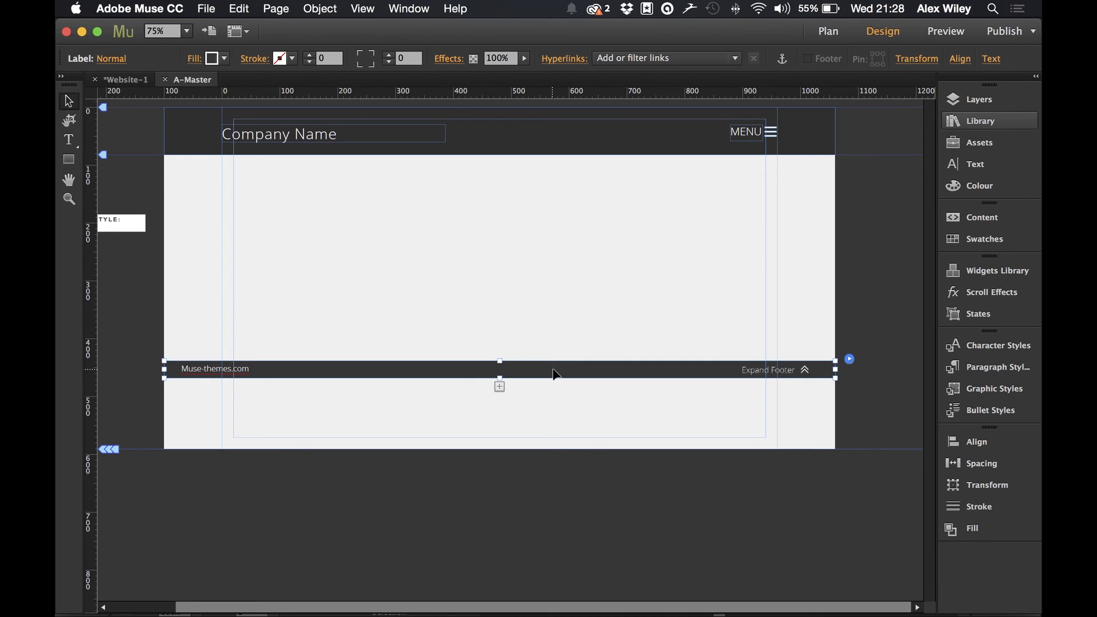
left_click(556, 375)
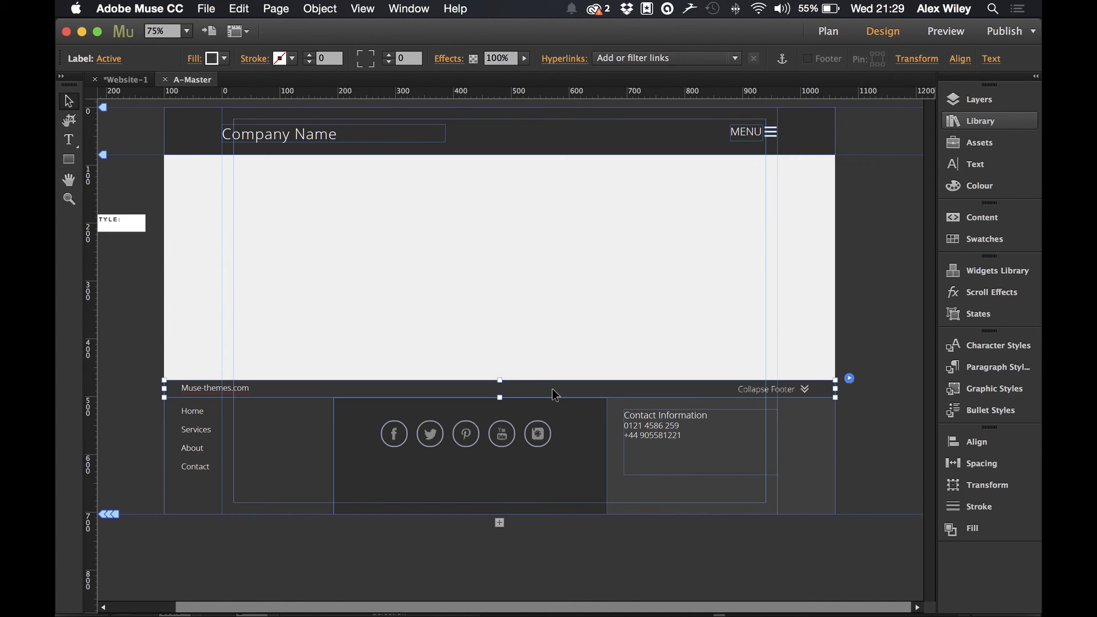
left_click(555, 393)
left_click(565, 360)
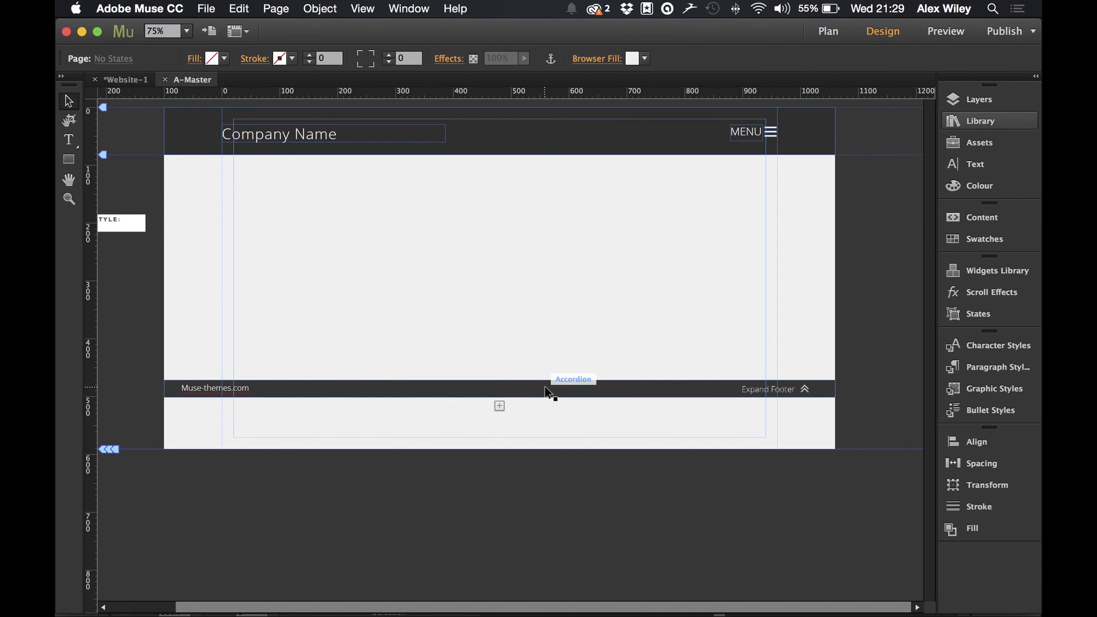
left_click_drag(545, 393, 544, 437)
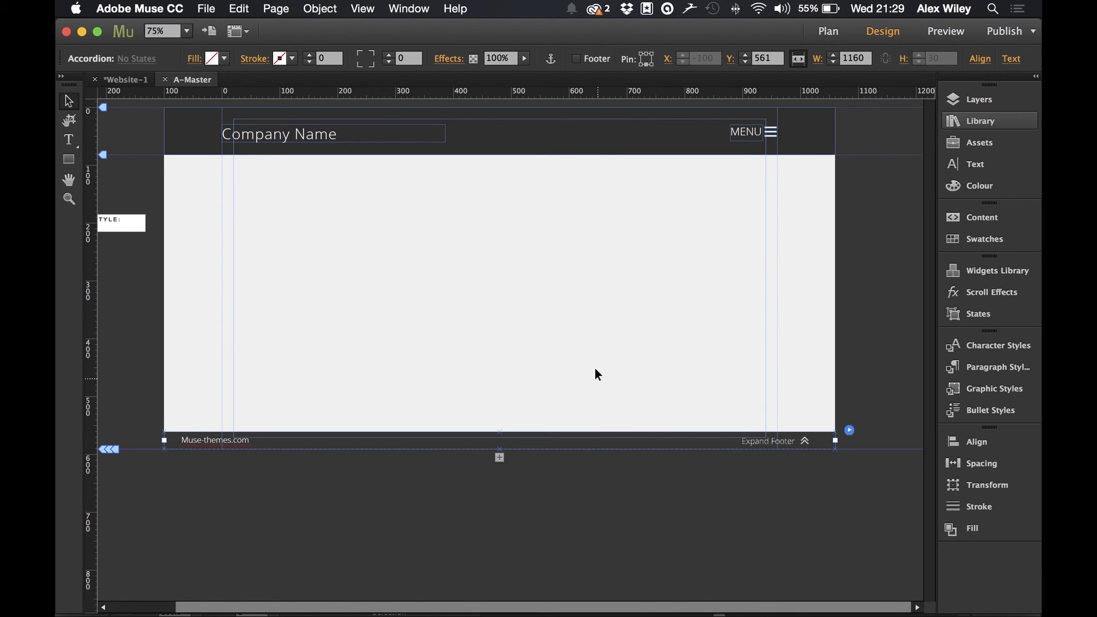
left_click(581, 284)
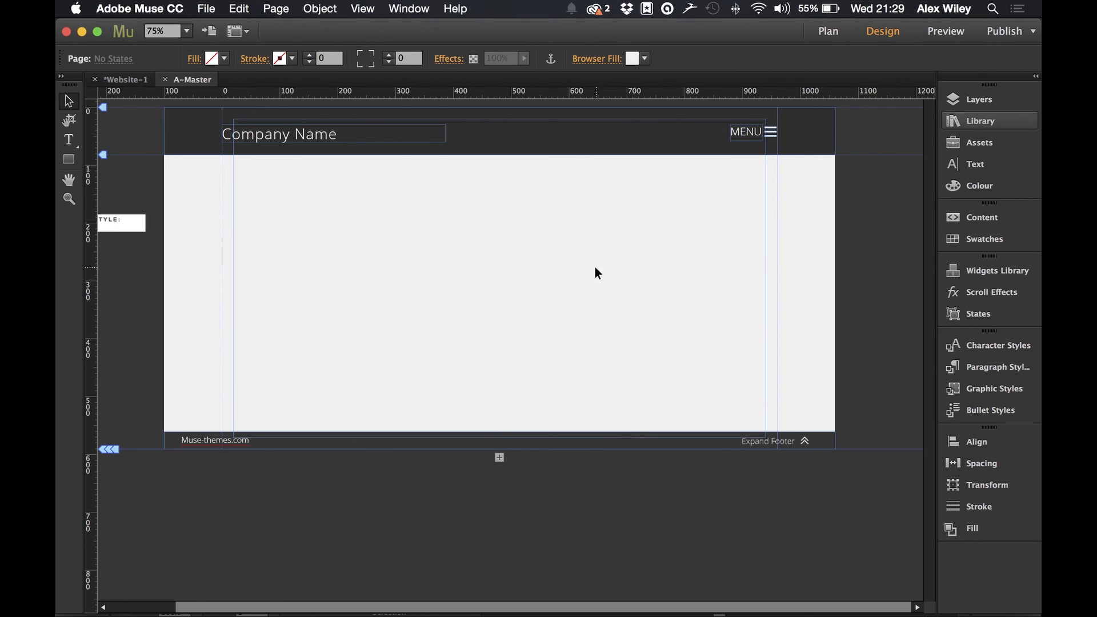
- Preview the A-Master page in the browser and test the footer bar there
left_click(207, 9)
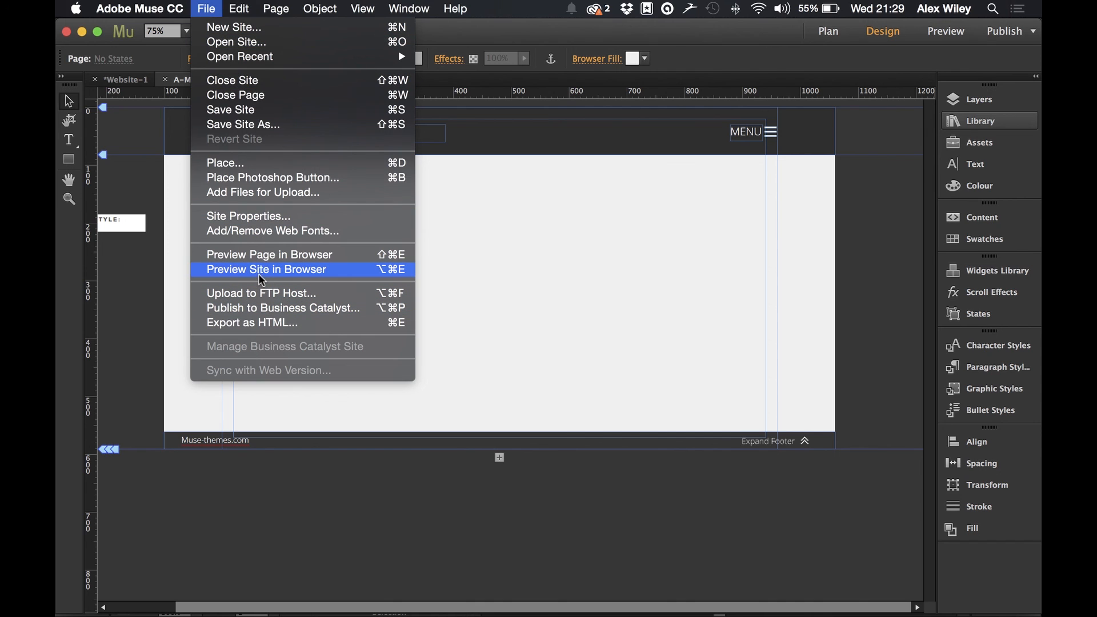
left_click(255, 252)
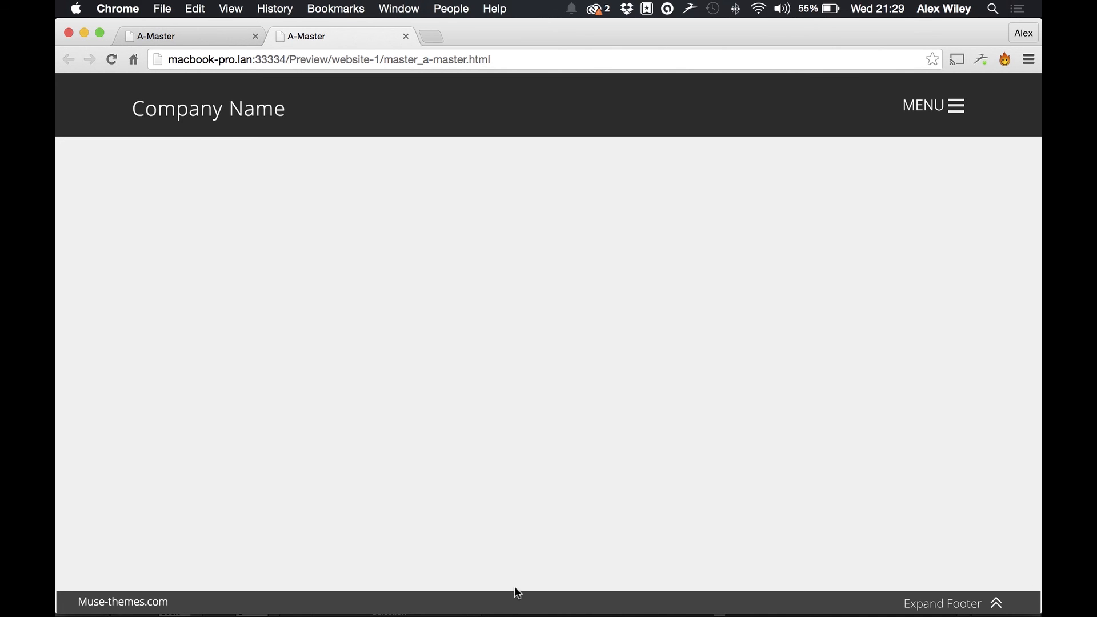
mouse_move(506, 606)
left_click(406, 595)
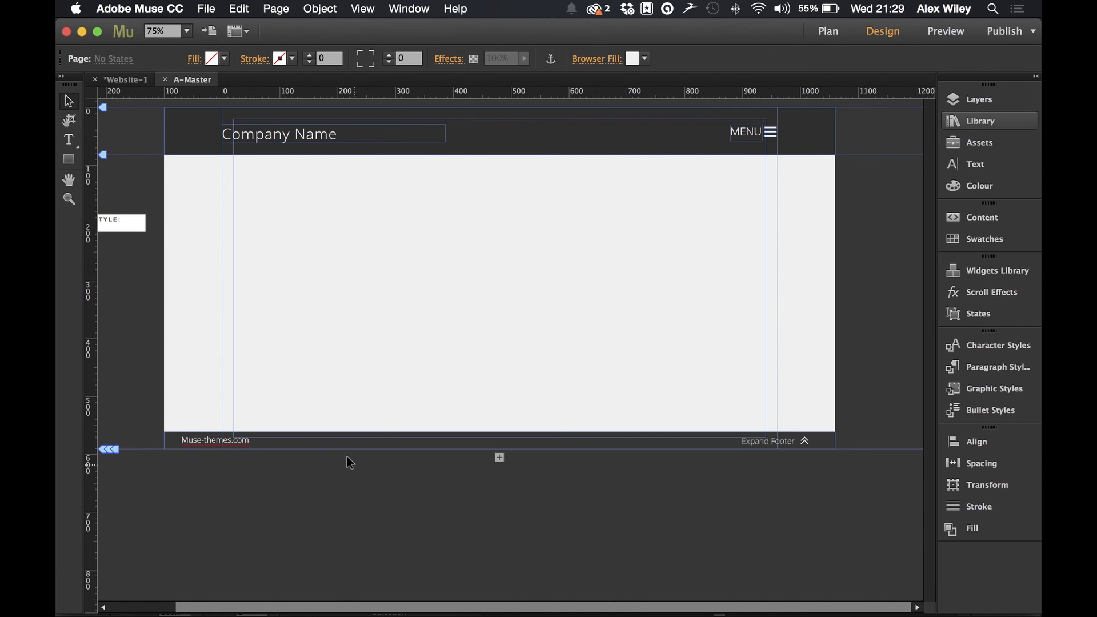
- Expand the footer and fill its label's Normal state with the sampled dark grey 333333
left_click(315, 438)
left_click(315, 439)
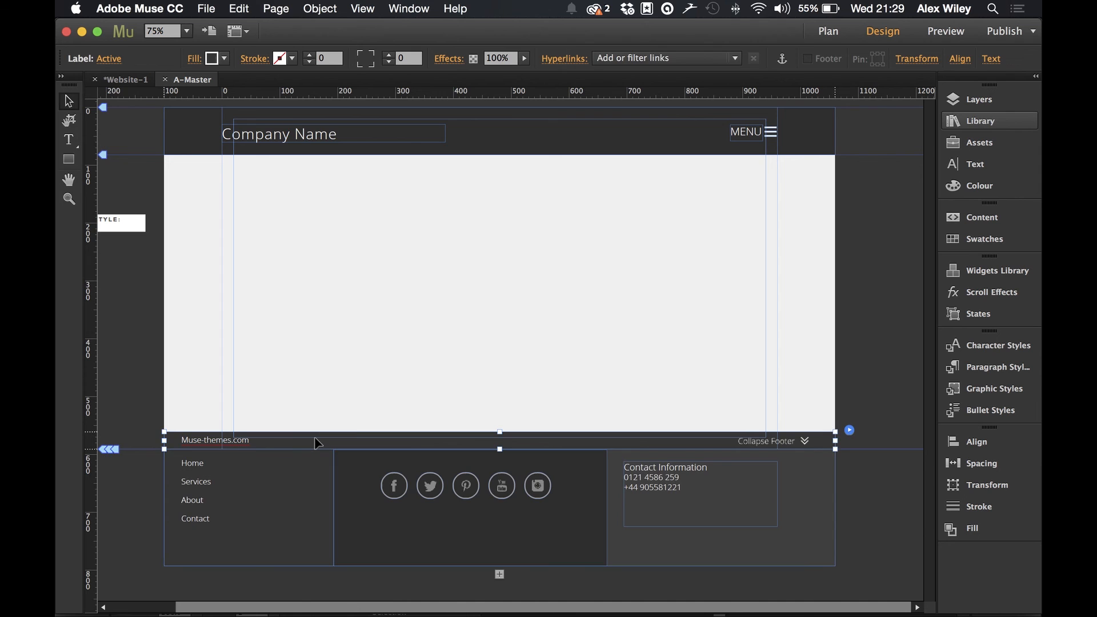
left_click(110, 58)
left_click(148, 92)
left_click(226, 59)
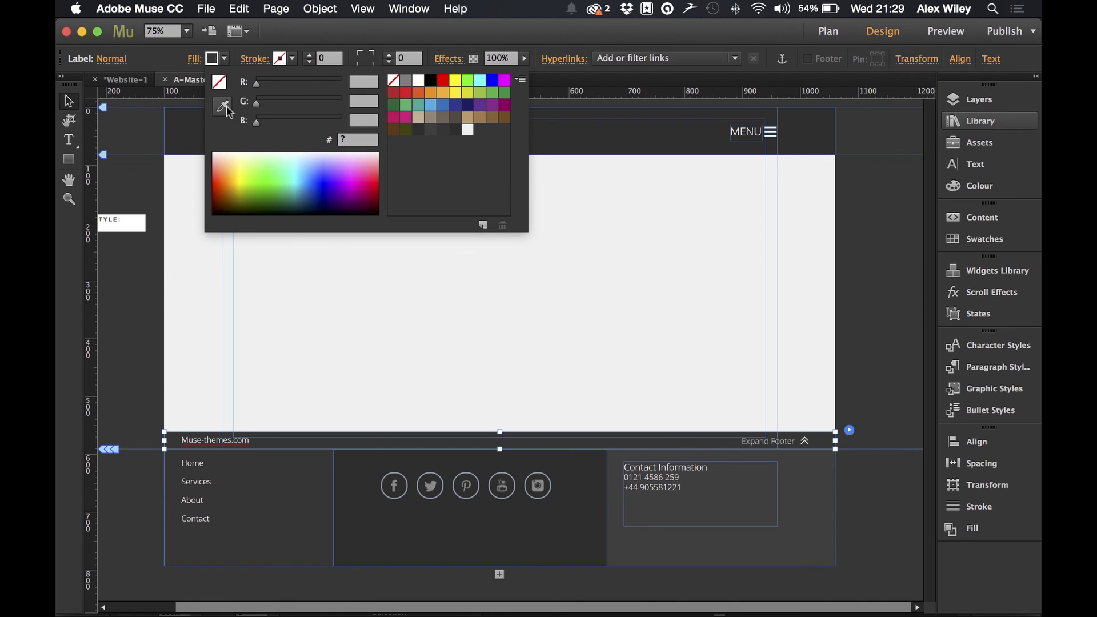
left_click(228, 112)
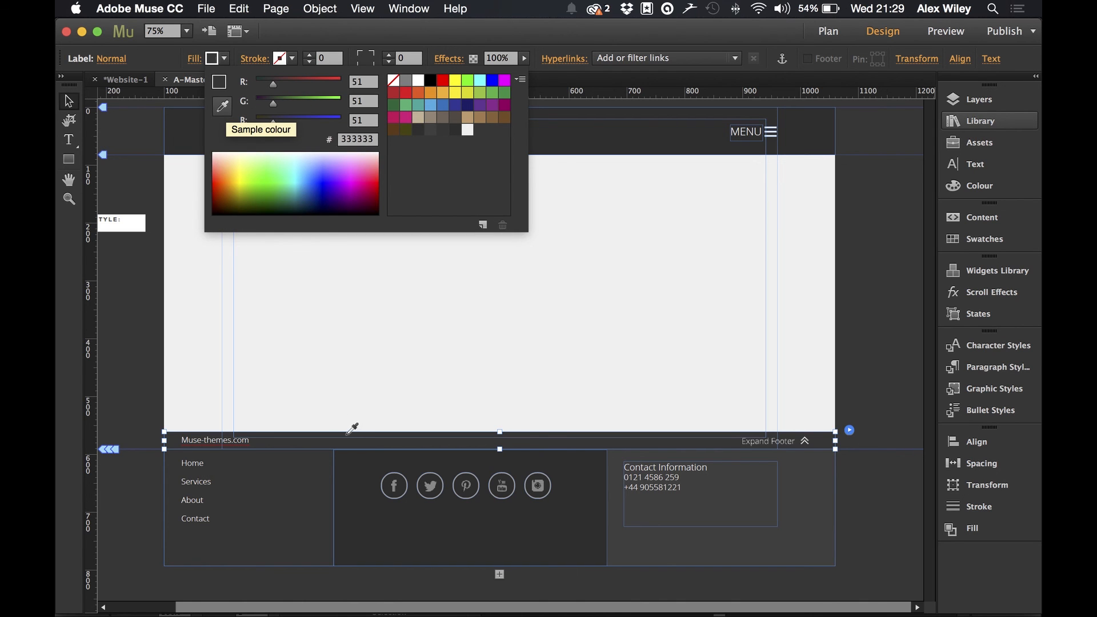
left_click(111, 58)
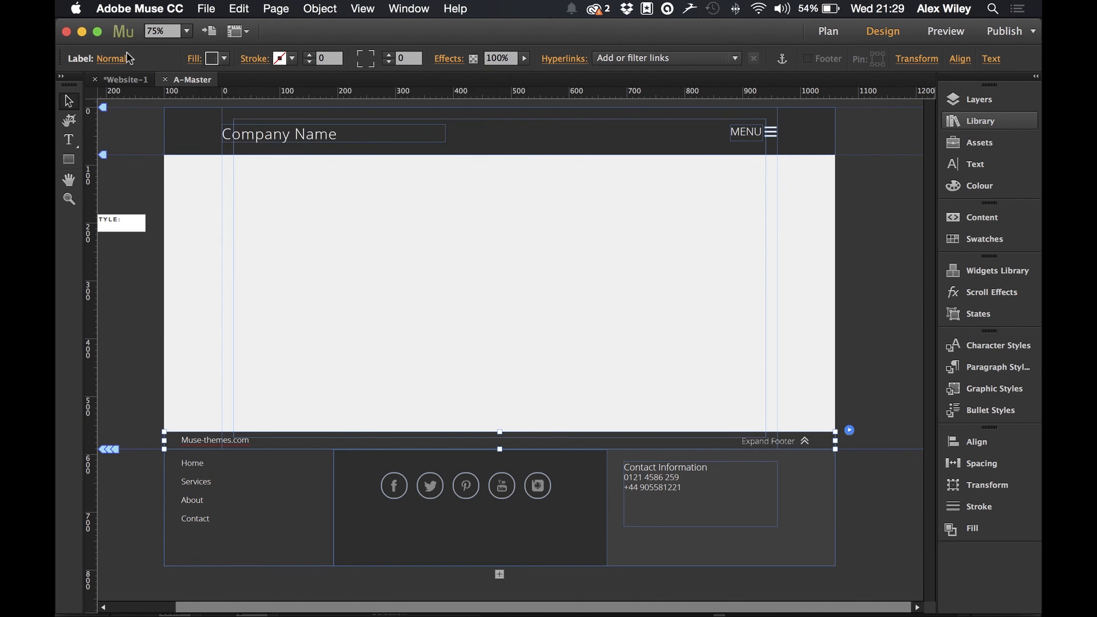
- Fill the footer label's Active state with the dark grey sampled from the footer bar and collapse the accordion
left_click(114, 63)
left_click(165, 179)
left_click(223, 59)
left_click(222, 107)
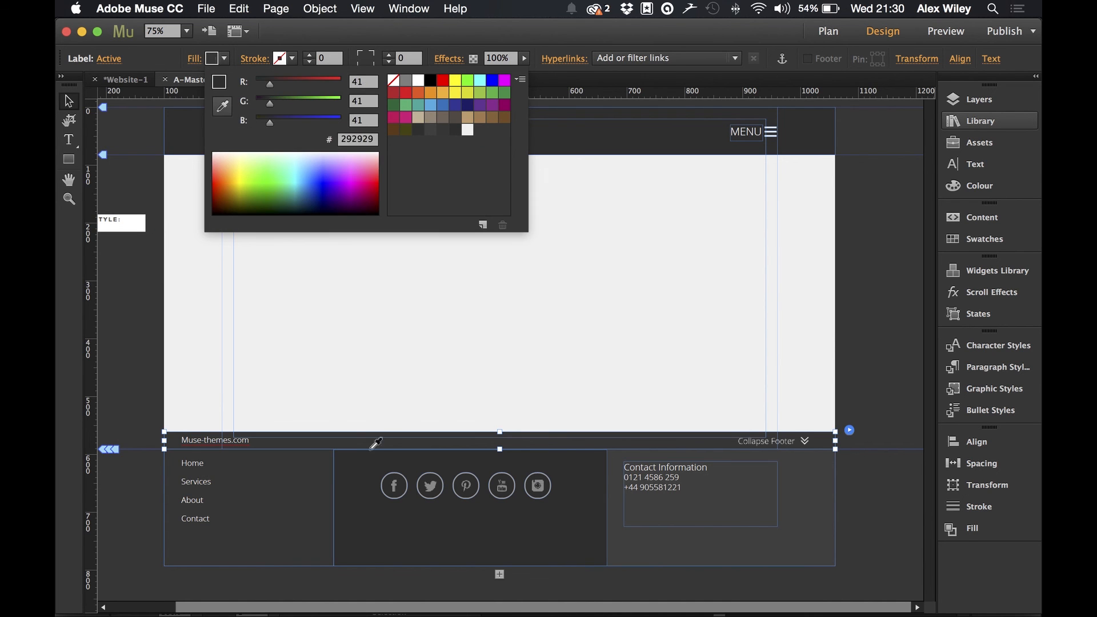
left_click(349, 439)
left_click(69, 102)
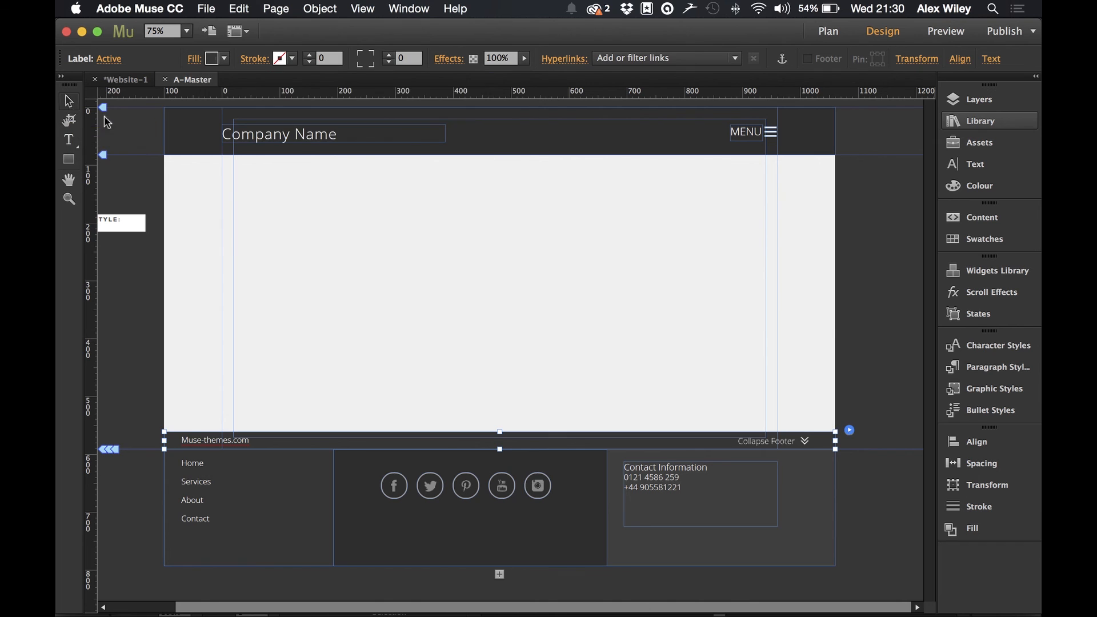
left_click(248, 227)
left_click(374, 446)
left_click(371, 444)
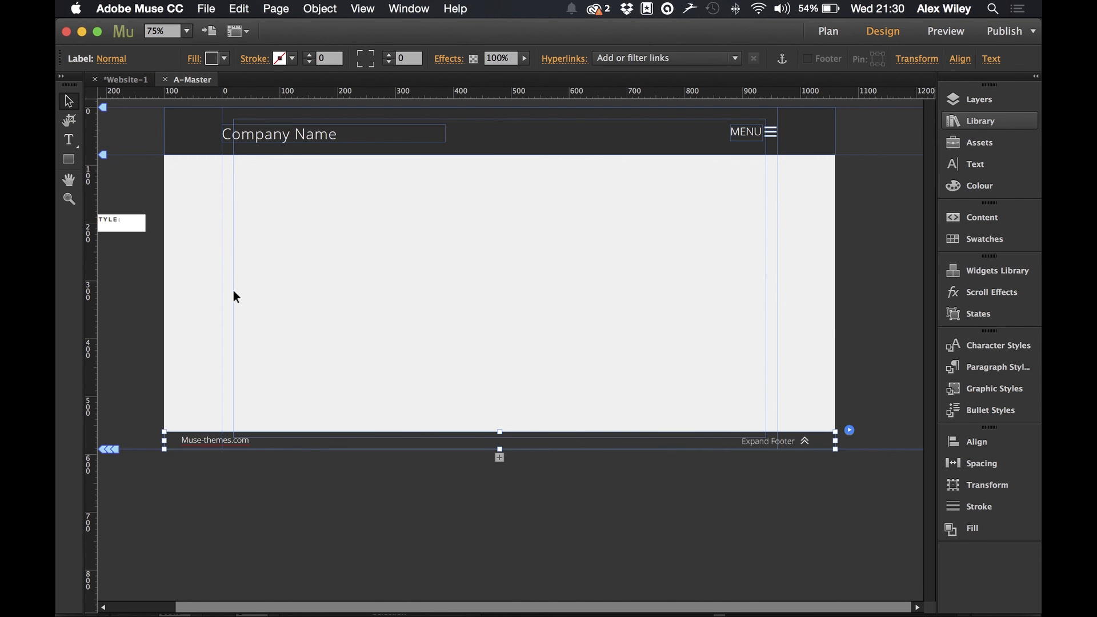
- Preview the A-Master page in the browser again and test expanding and collapsing the recoloured footer
left_click(206, 9)
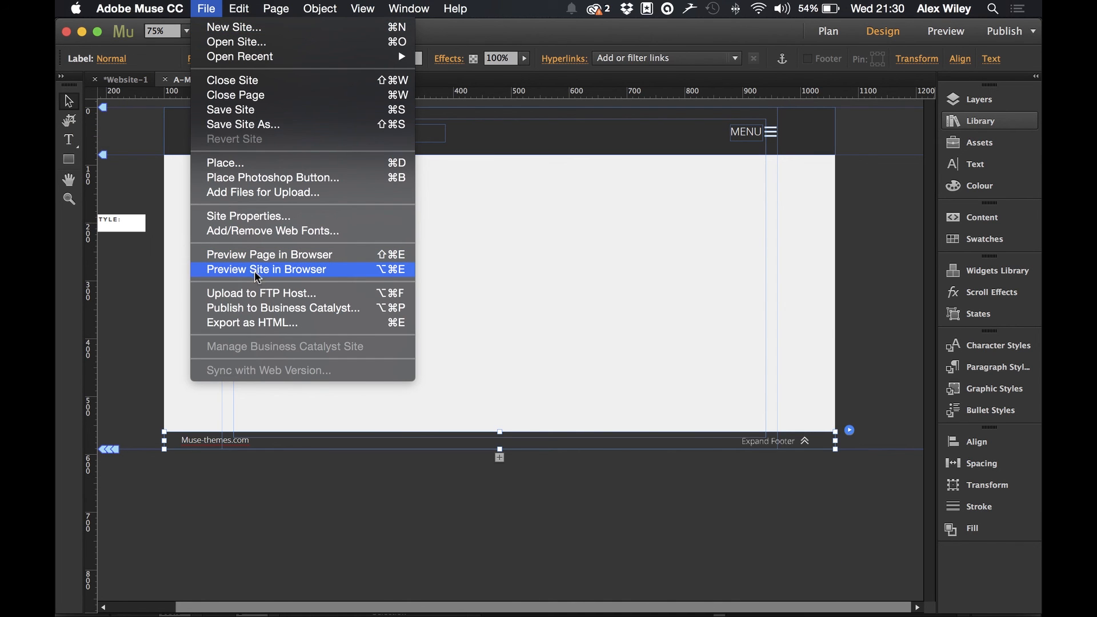
left_click(242, 254)
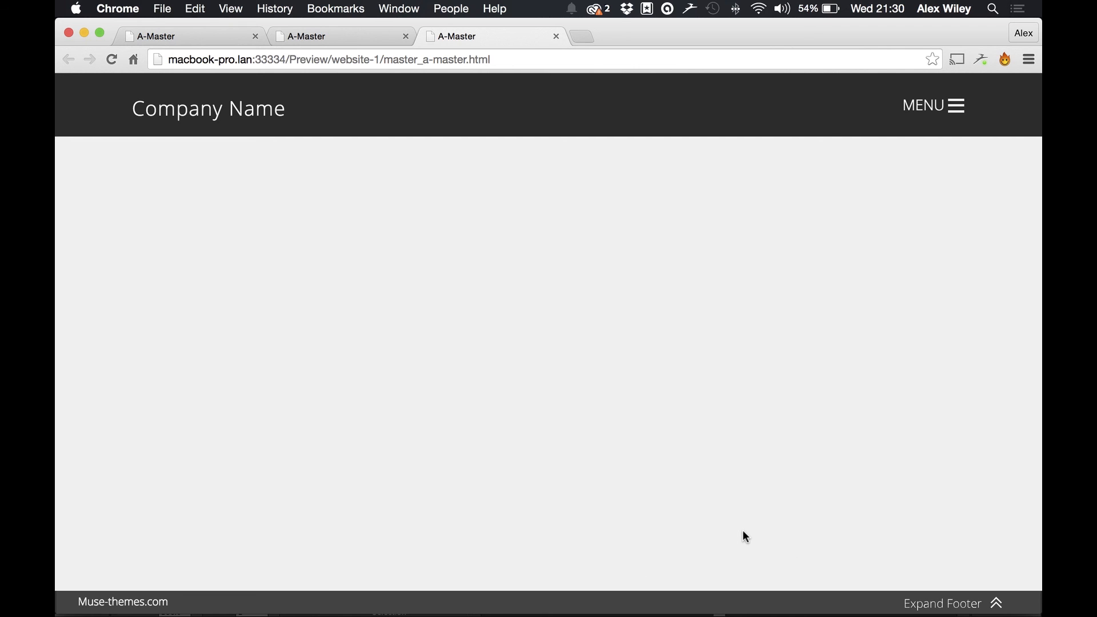
left_click(748, 603)
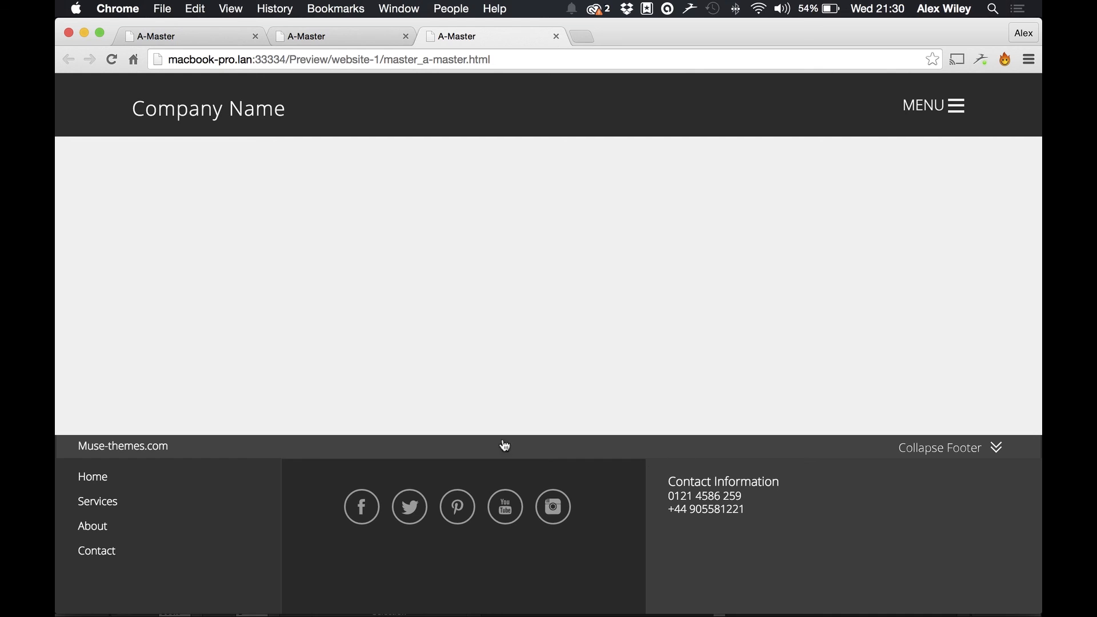
left_click(277, 455)
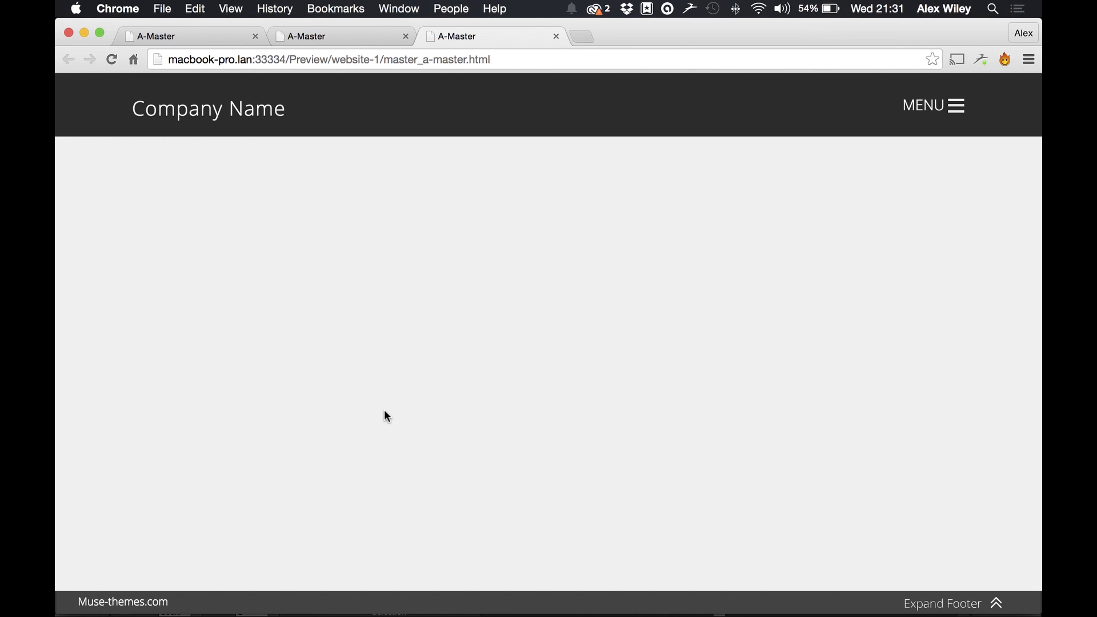
left_click(417, 595)
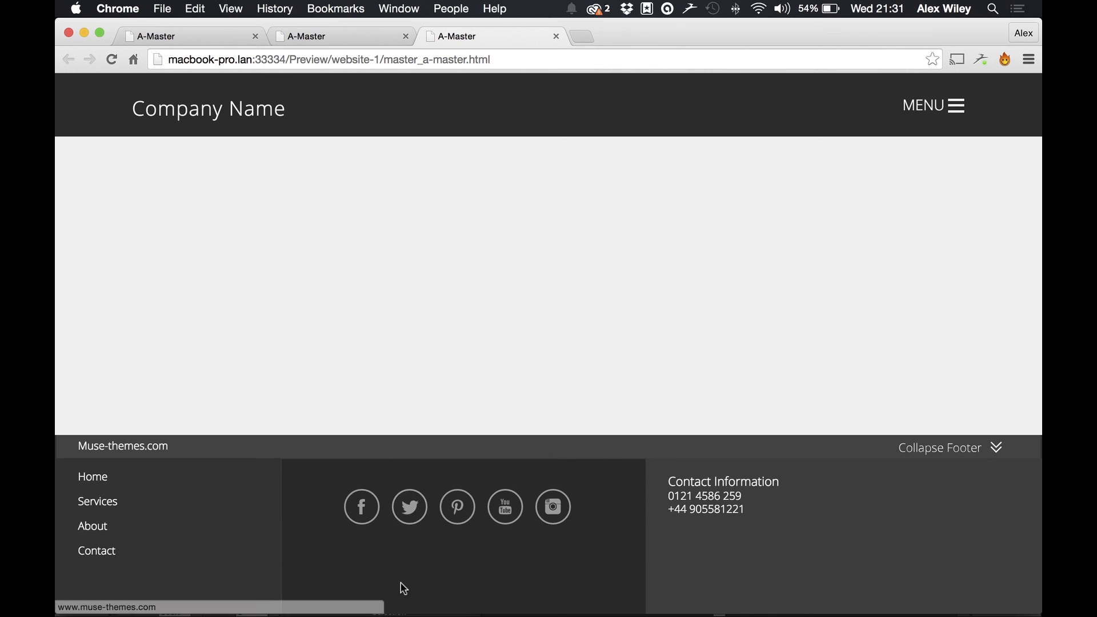